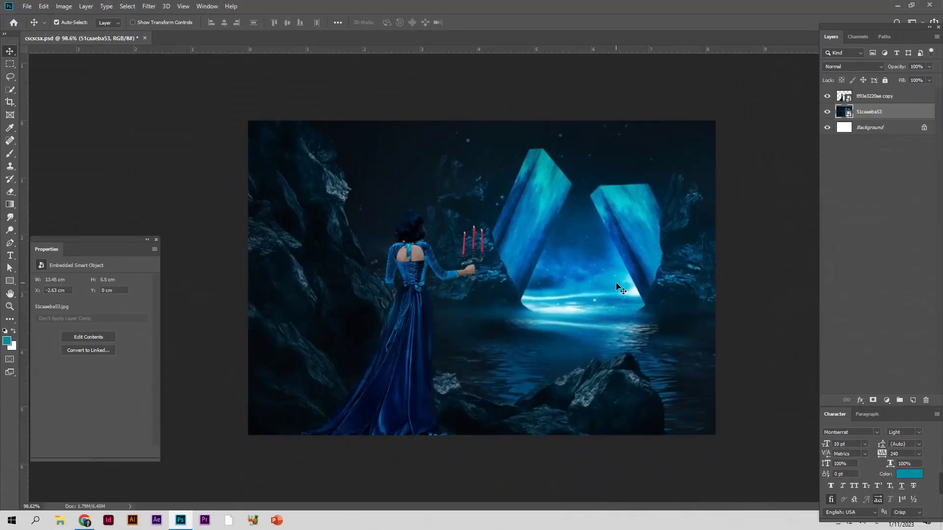
Hide the woman-with-candelabra layer 893e3220ae copy and select the portal background layer 51caaeba53
click(421, 276)
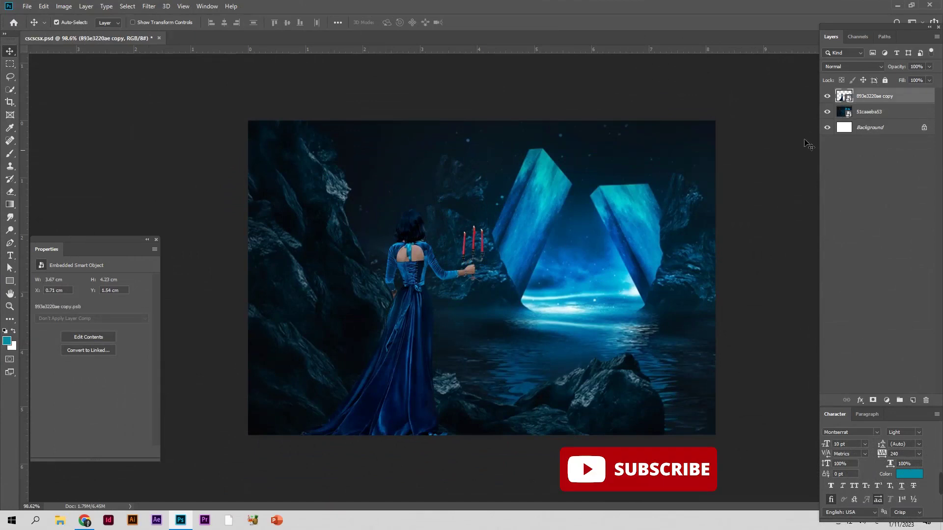
click(828, 97)
click(630, 214)
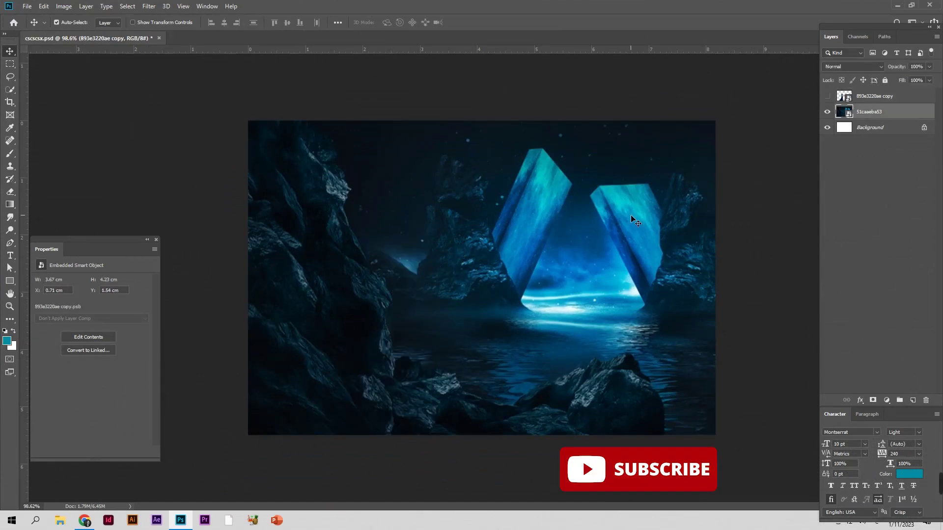
click(64, 5)
mouse_move(79, 32)
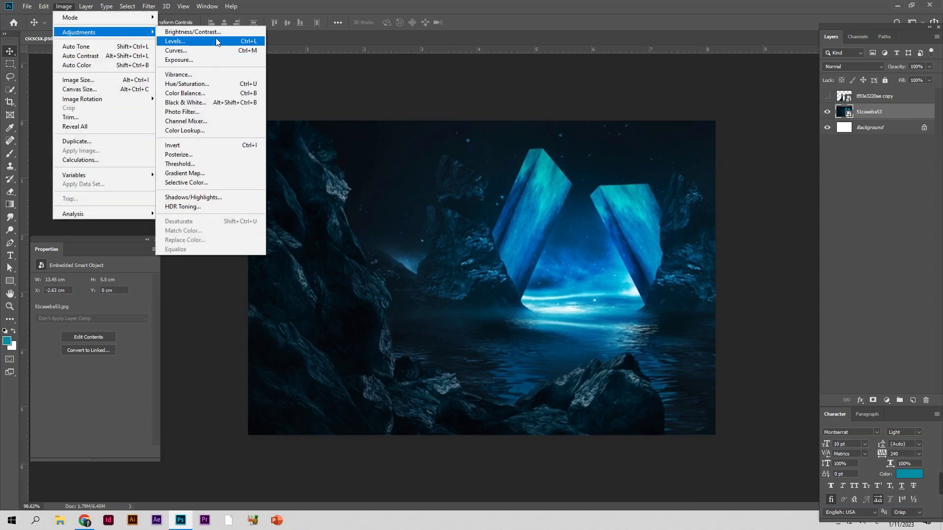
Apply a Brightness/Contrast smart filter to the background with raised contrast
click(216, 32)
drag(237, 143, 244, 143)
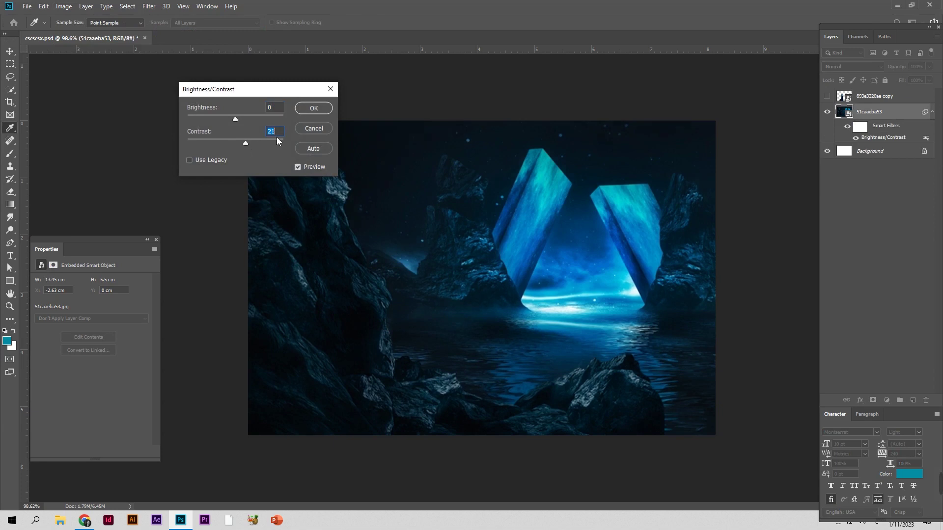
click(316, 109)
Apply a Color Balance smart filter: highlights toward cyan, shadows and midtones slightly toward blue
click(64, 6)
mouse_move(78, 32)
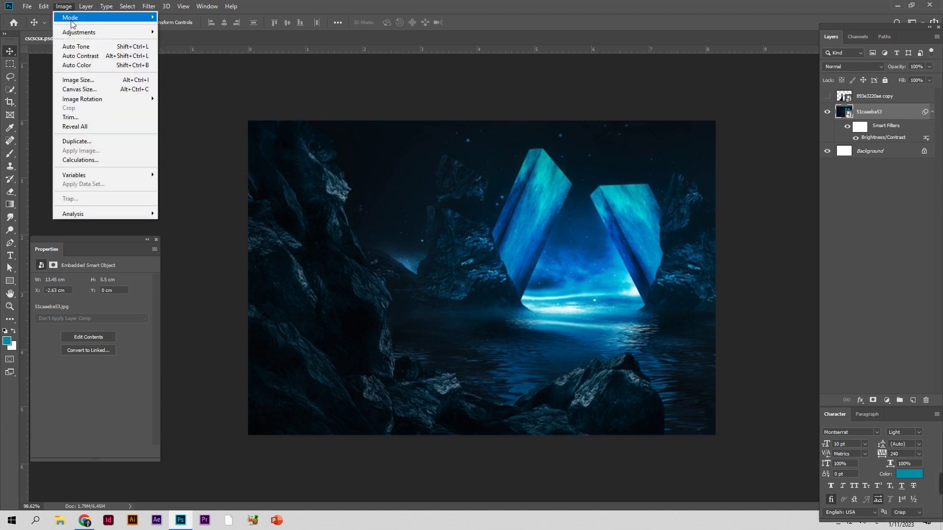
click(207, 92)
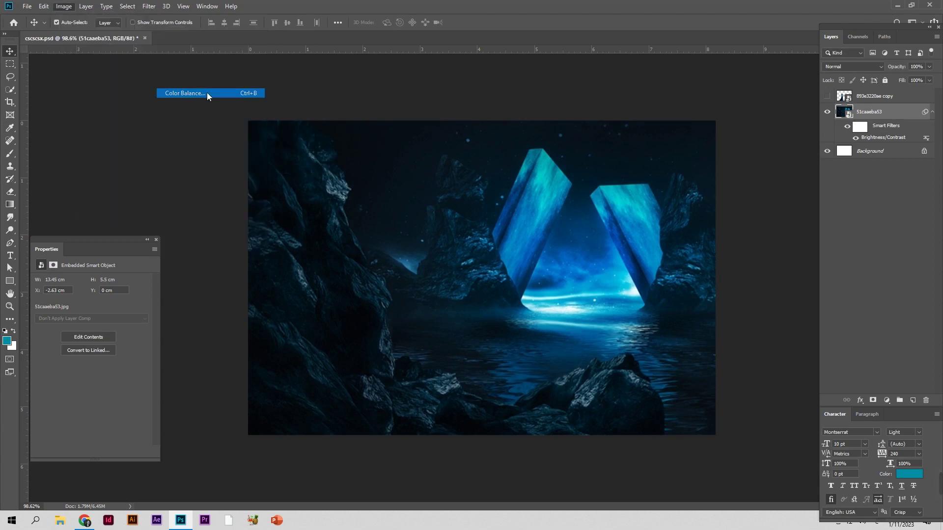
click(265, 105)
drag(265, 11, 229, 30)
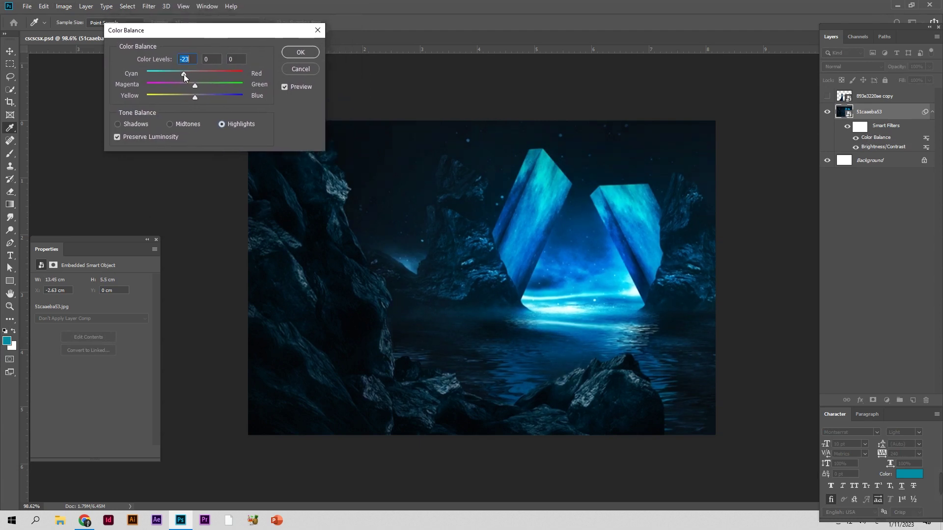
click(136, 124)
drag(194, 99, 196, 99)
click(186, 123)
drag(195, 98, 196, 98)
click(196, 98)
click(287, 90)
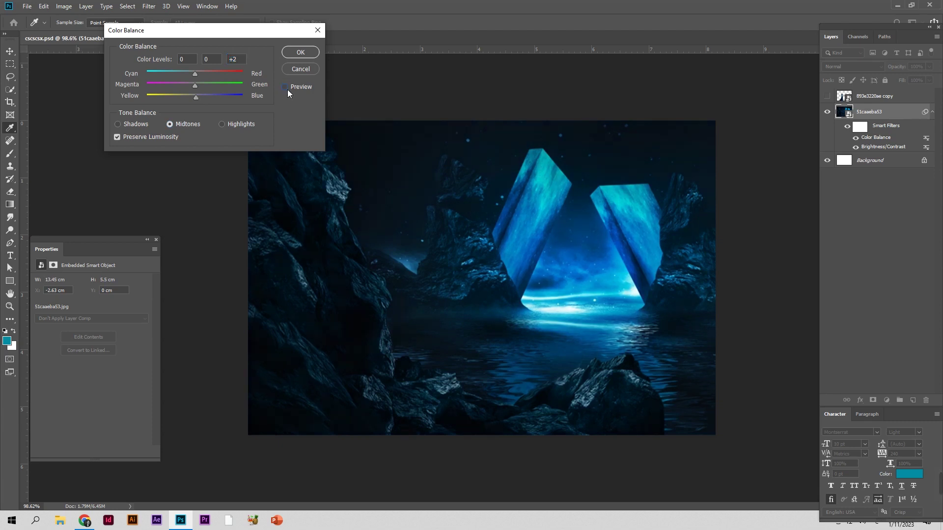
click(295, 52)
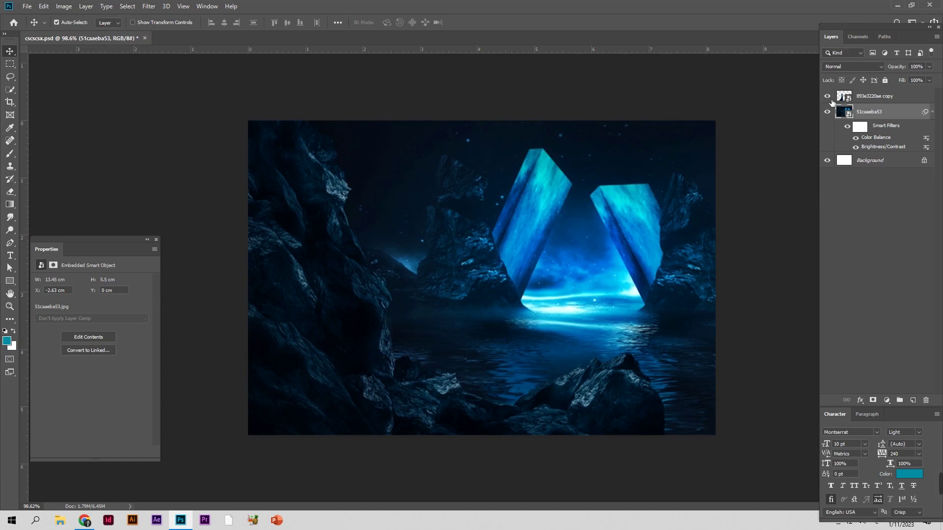
click(831, 101)
click(828, 97)
Add an Exposure adjustment layer at about +0.73, invert its mask, and zoom in on the portal
click(891, 401)
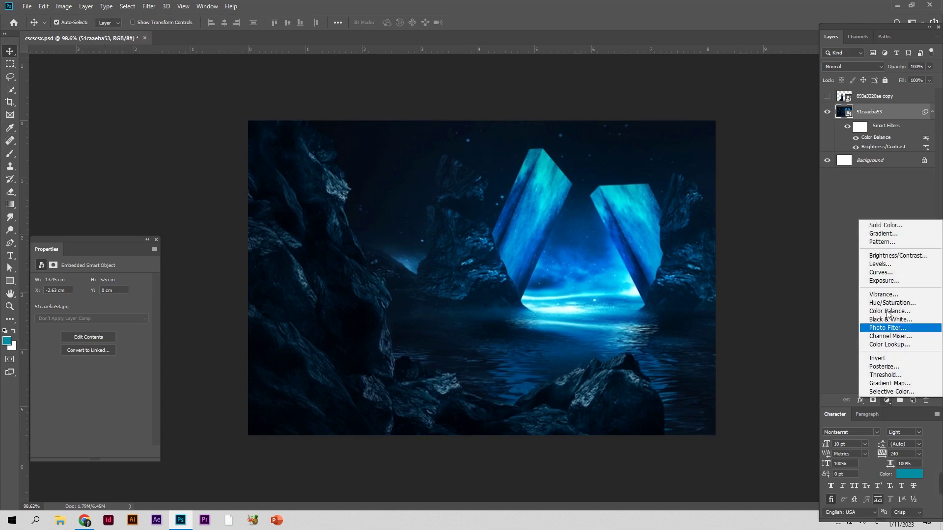
click(888, 283)
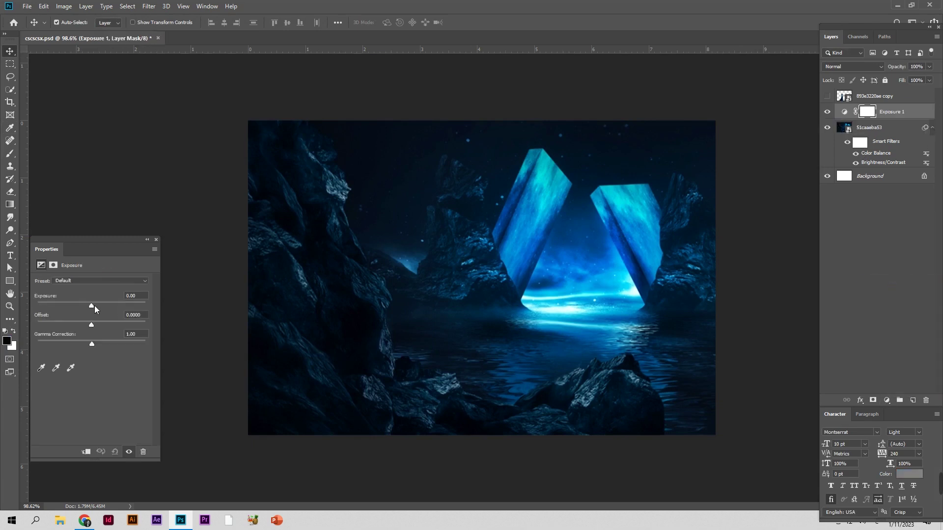
drag(91, 305, 97, 305)
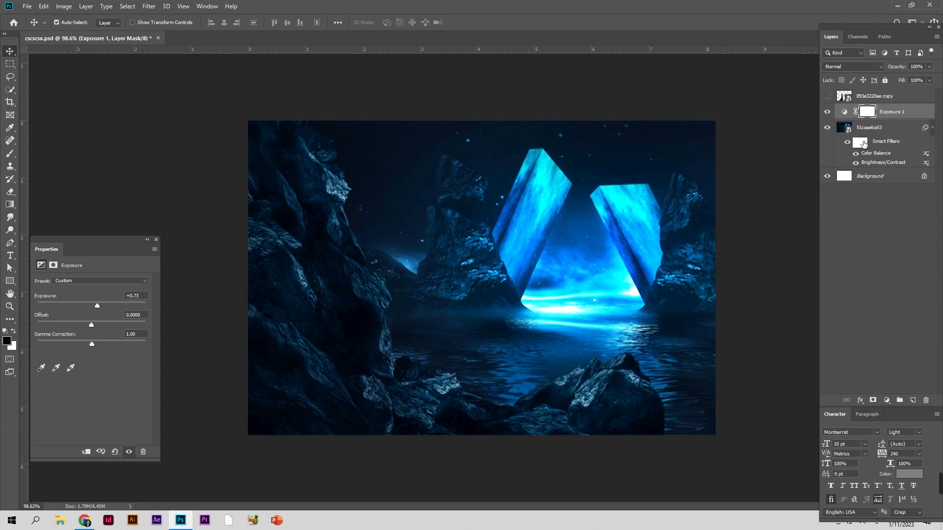
key(ctrl+i)
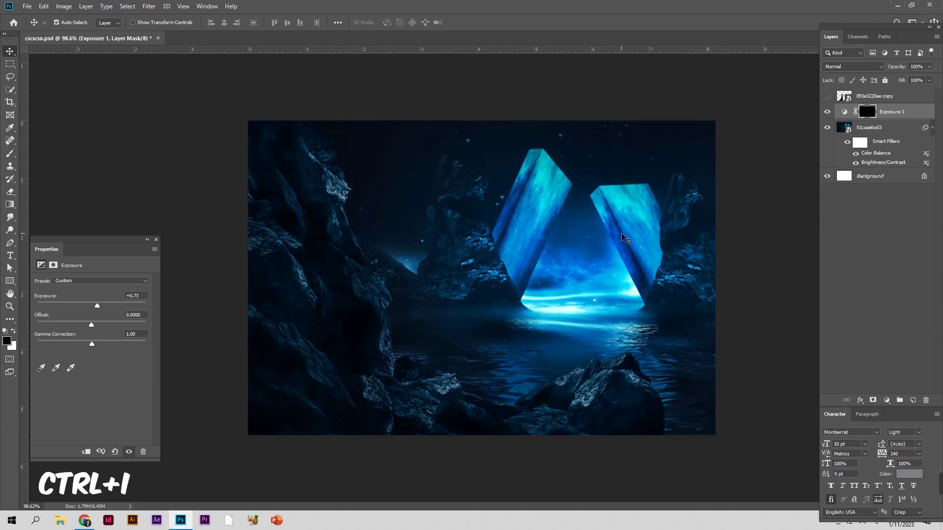
scroll(624, 238, up, 4)
drag(702, 238, 553, 253)
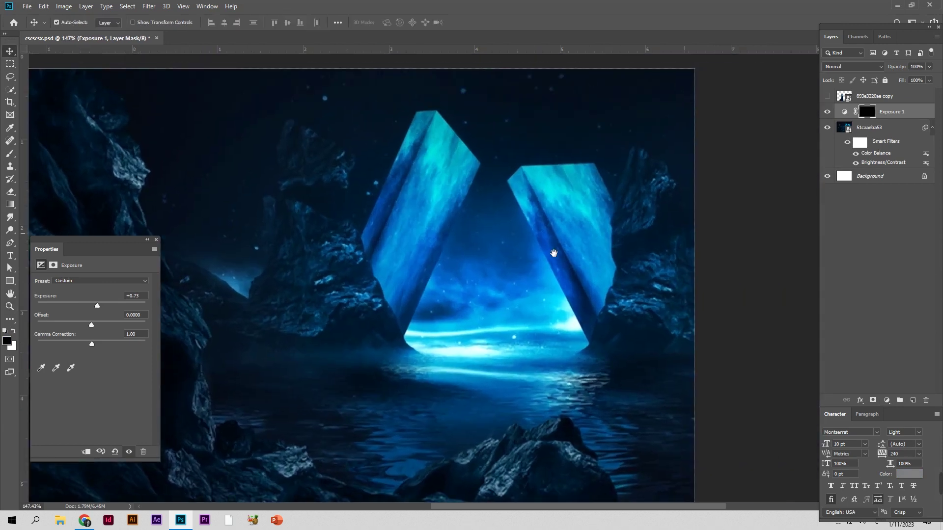
Paint white with a soft round brush on the Exposure 1 mask over both crystal slabs
click(10, 153)
click(39, 154)
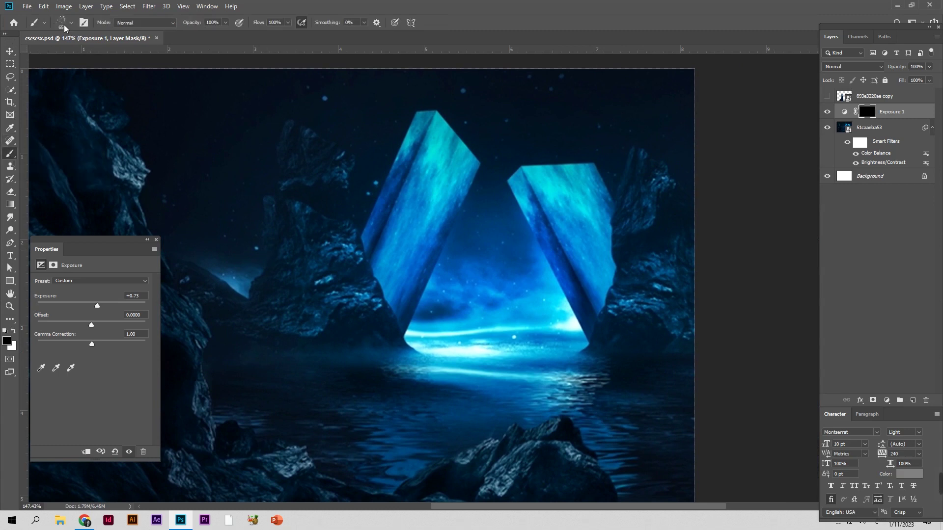
click(62, 22)
click(68, 102)
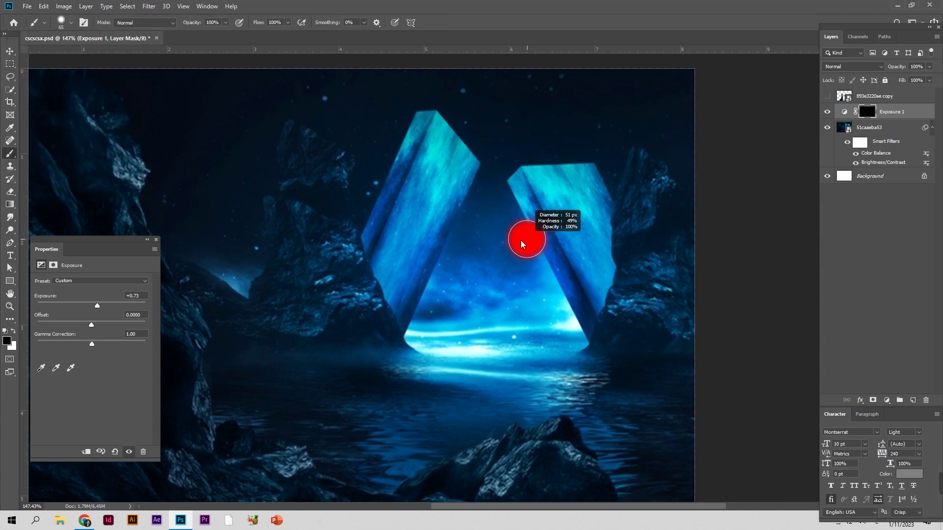
key(x)
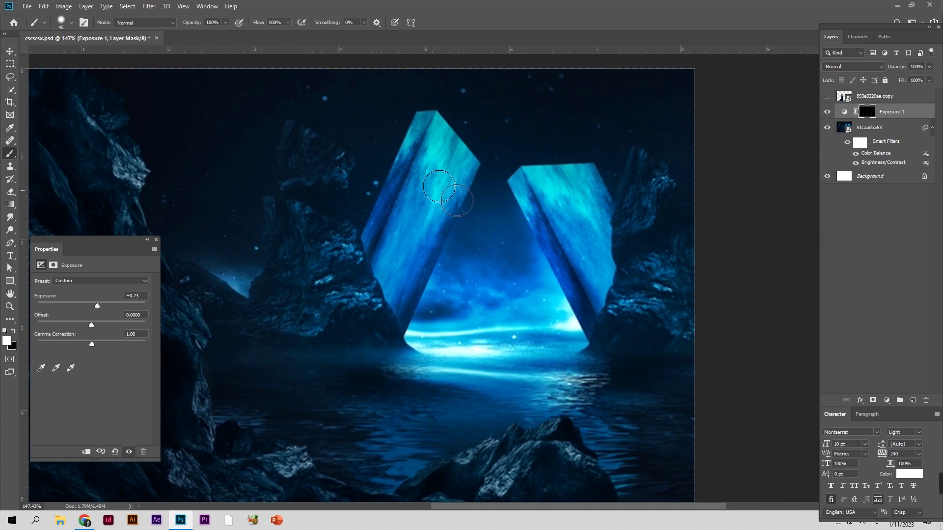
mouse_move(442, 187)
mouse_down()
mouse_move(436, 146)
mouse_move(470, 172)
mouse_move(420, 337)
mouse_move(401, 236)
mouse_move(443, 213)
mouse_move(436, 260)
mouse_up()
mouse_move(551, 235)
mouse_down()
mouse_move(585, 250)
mouse_move(544, 201)
mouse_move(611, 211)
mouse_move(612, 284)
mouse_move(600, 339)
mouse_move(555, 223)
mouse_move(603, 334)
mouse_up()
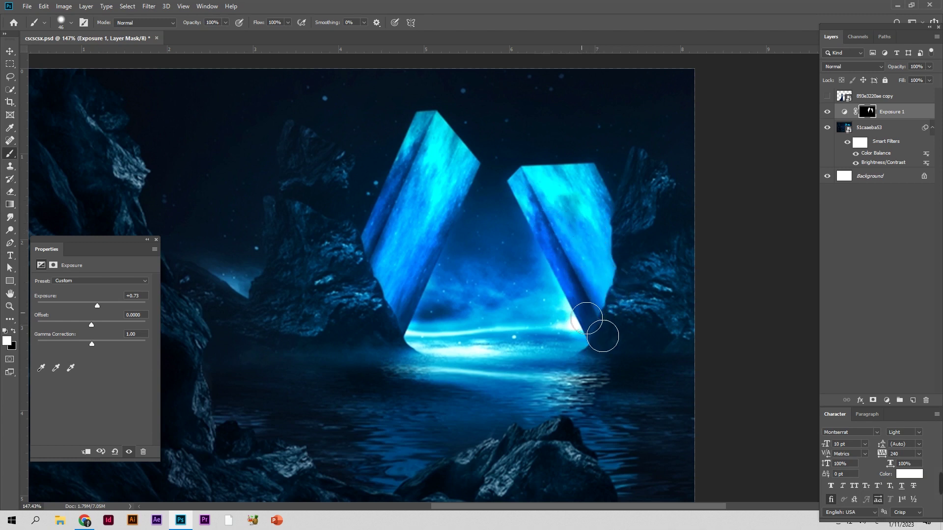
click(14, 331)
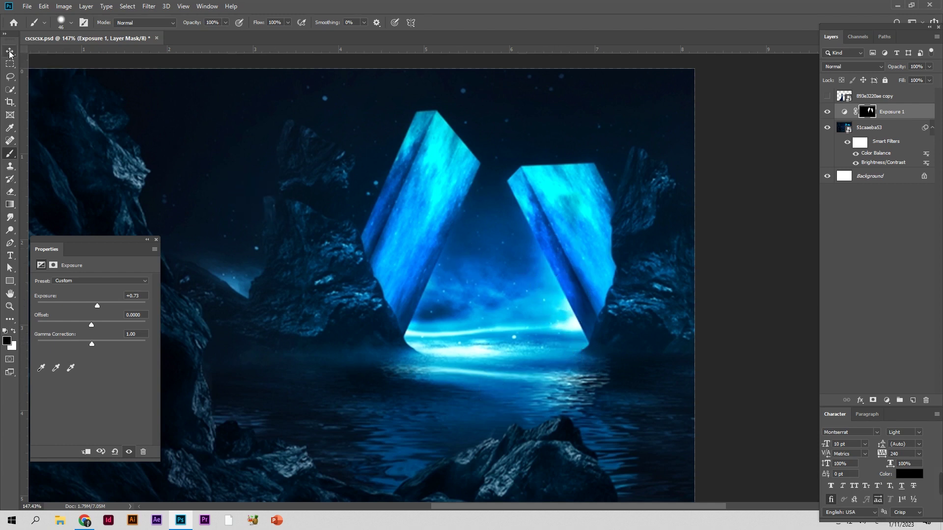
click(9, 52)
click(887, 401)
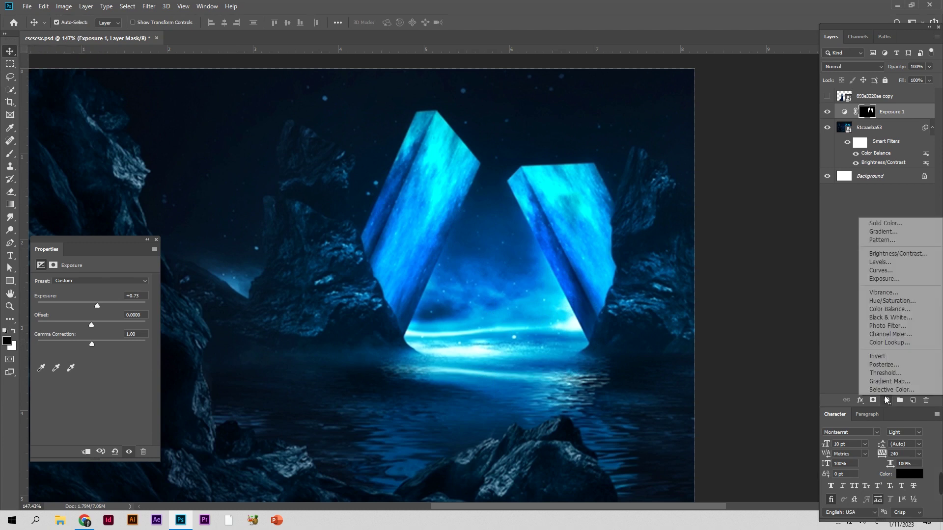
Add a Levels adjustment layer with lifted midtones and invert its mask to black
click(902, 263)
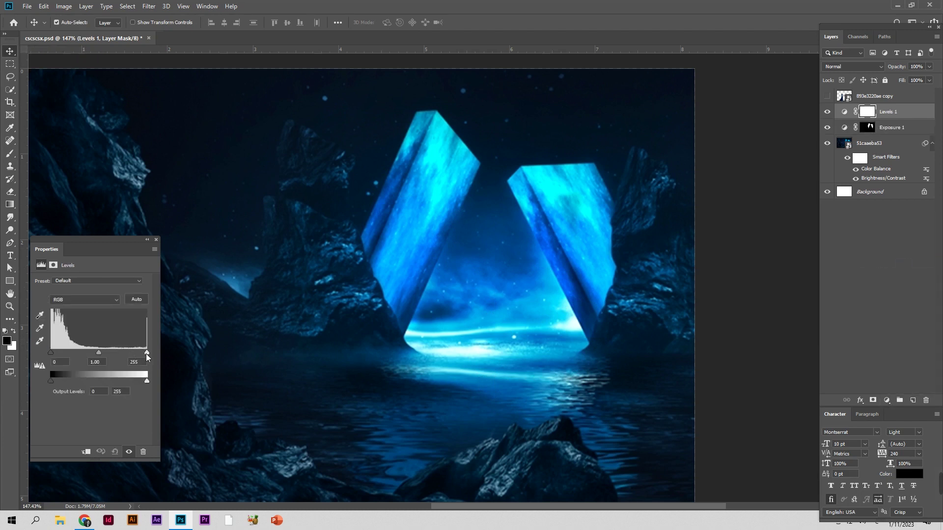
drag(146, 352, 119, 353)
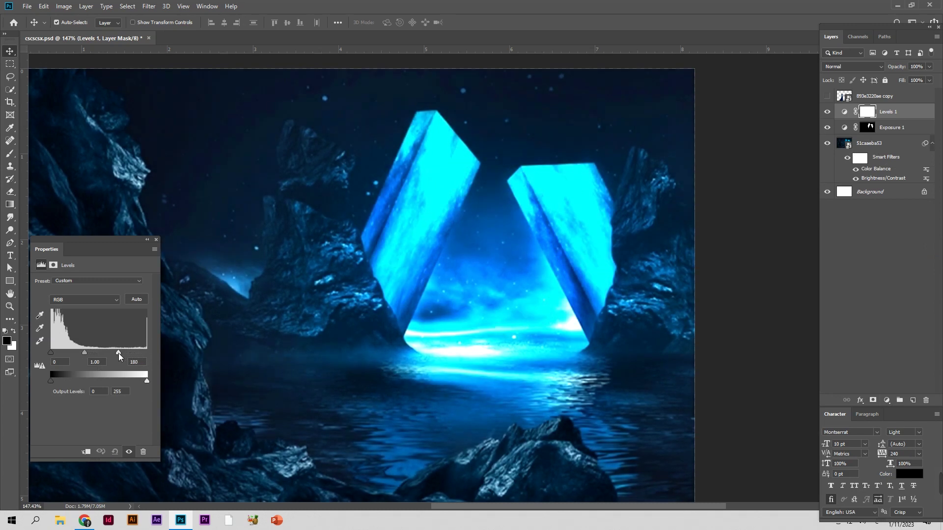
key(ctrl+z)
mouse_move(98, 352)
mouse_down()
mouse_move(133, 354)
mouse_move(123, 352)
mouse_up()
click(868, 112)
key(ctrl+i)
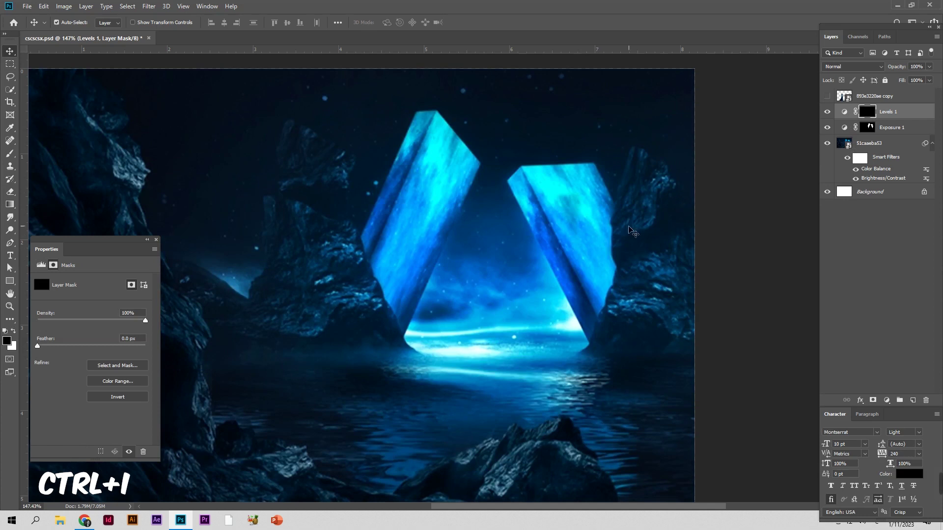
click(10, 153)
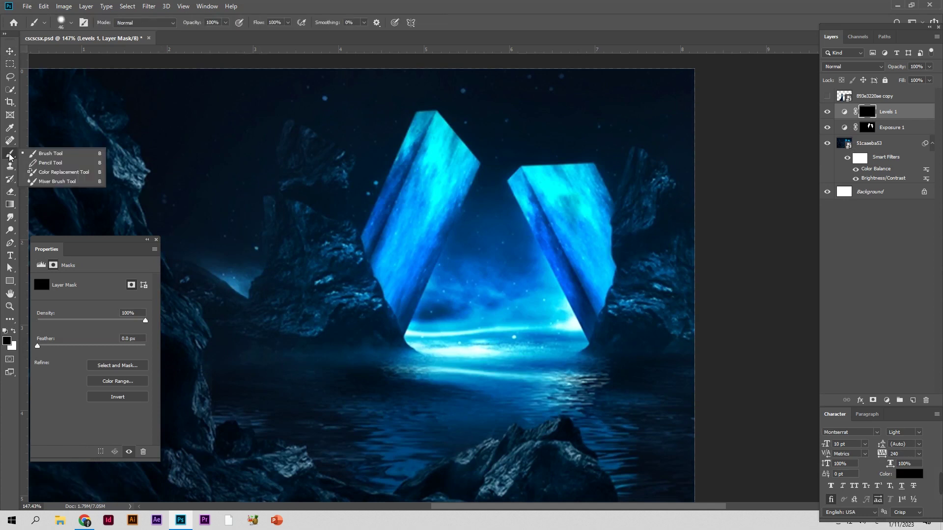
Paint white on the Levels 1 mask to brighten the rocks beside both crystals
click(13, 330)
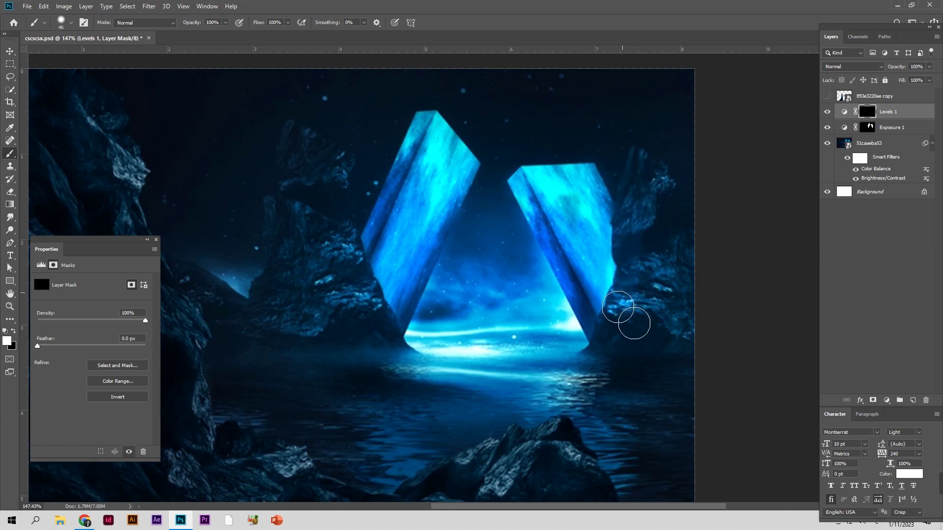
mouse_move(635, 232)
mouse_down()
mouse_move(641, 179)
mouse_move(680, 203)
mouse_up()
right_click(639, 175)
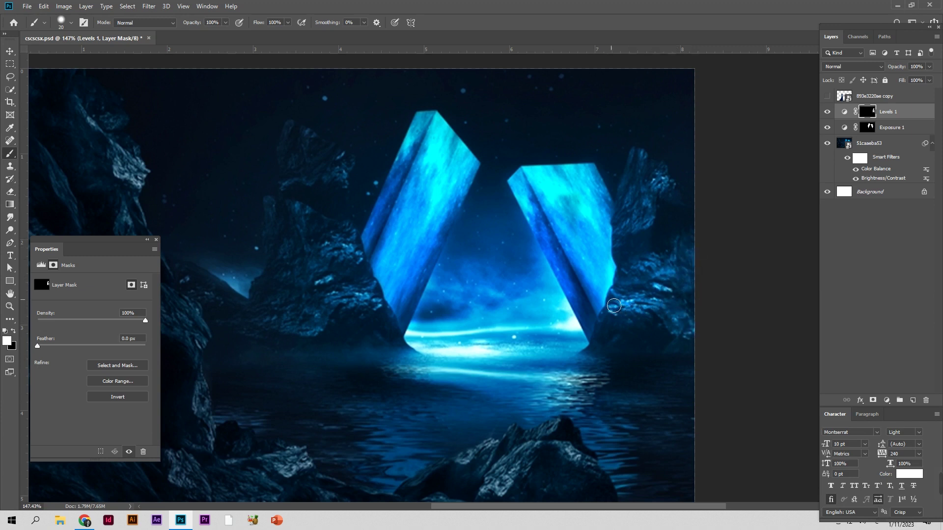
mouse_move(343, 175)
mouse_down()
mouse_move(354, 165)
mouse_move(351, 225)
mouse_move(383, 301)
mouse_move(373, 307)
mouse_up()
right_click(373, 303)
alt+right_click(337, 266)
mouse_move(339, 267)
mouse_down()
mouse_move(365, 295)
mouse_move(315, 314)
mouse_move(316, 257)
mouse_move(295, 219)
mouse_move(282, 303)
mouse_up()
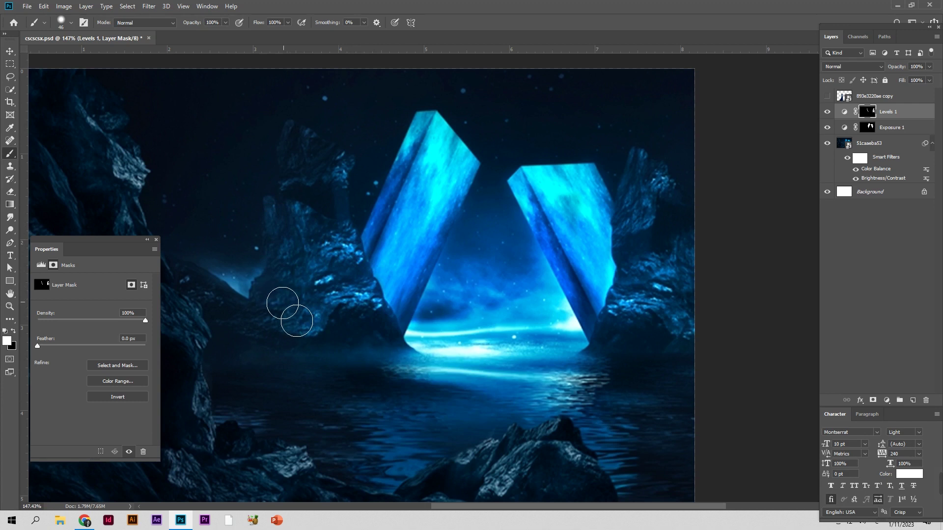
key(bracketleft)
key(bracketleft)
click(346, 170)
mouse_move(352, 170)
mouse_down()
mouse_move(307, 142)
mouse_move(312, 166)
mouse_move(337, 176)
mouse_move(301, 182)
mouse_move(339, 184)
mouse_up()
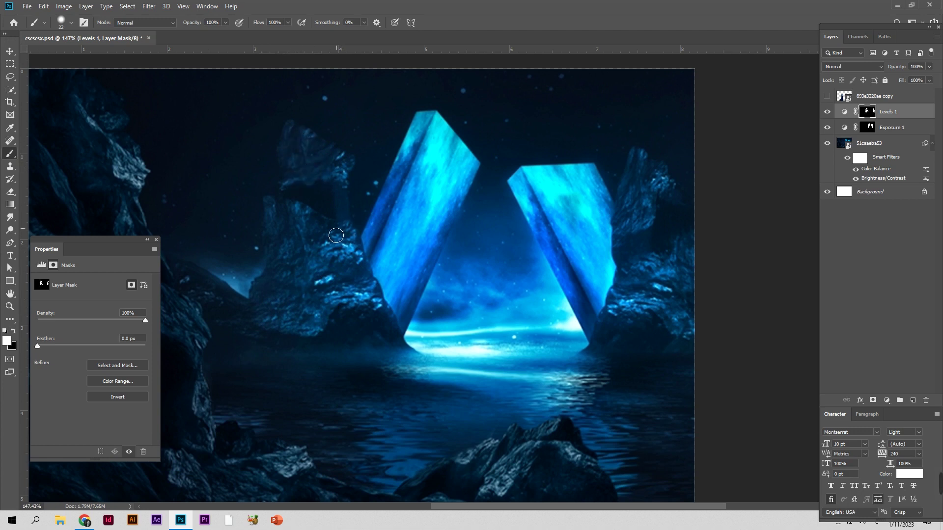
Reselect the Levels 1 mask, swap painting colours, shrink the brush, and zoom out
click(13, 330)
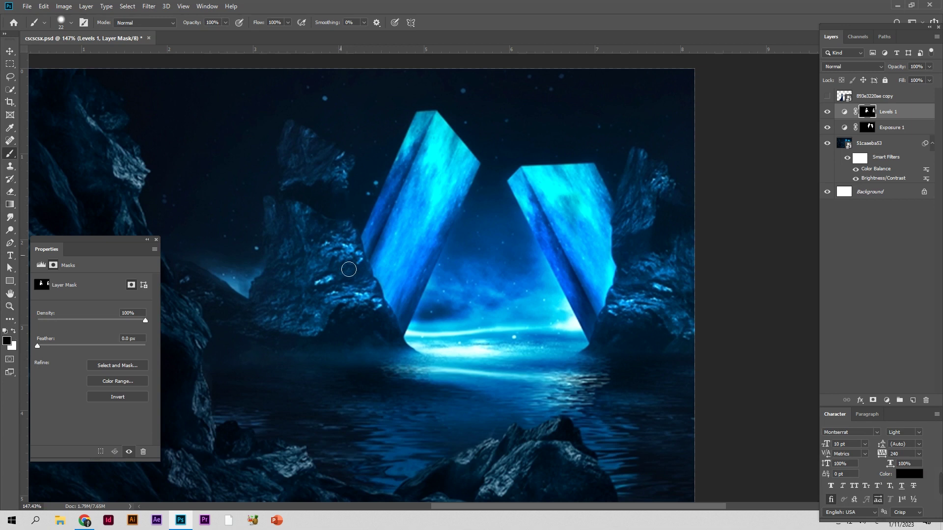
click(12, 334)
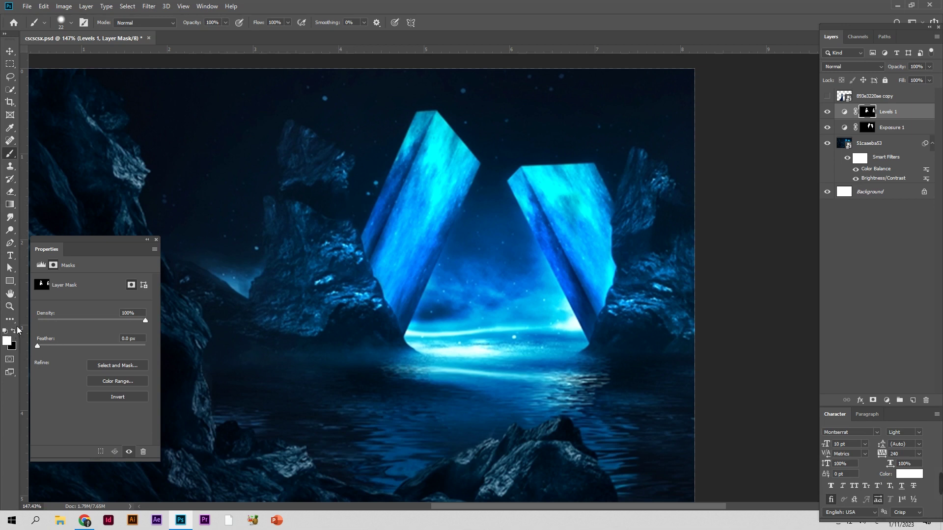
click(844, 112)
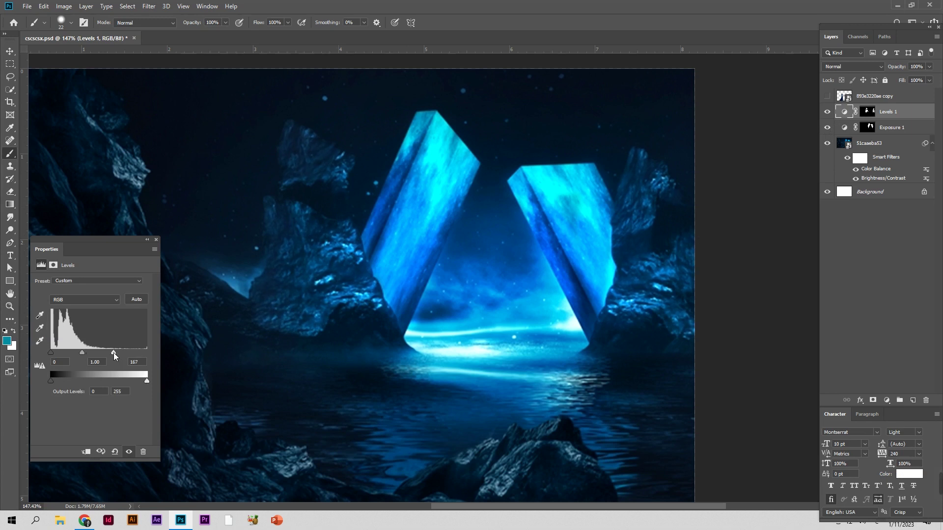
click(868, 112)
key(x)
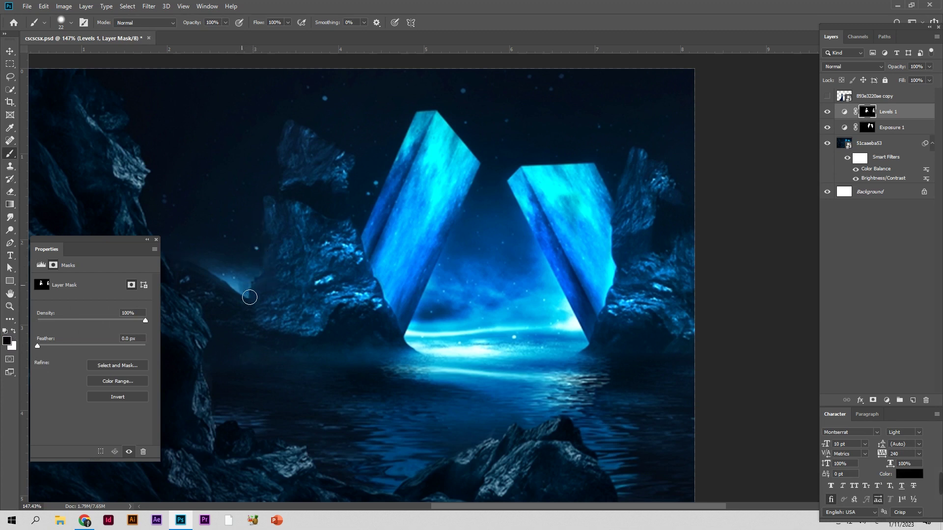
drag(274, 315, 356, 332)
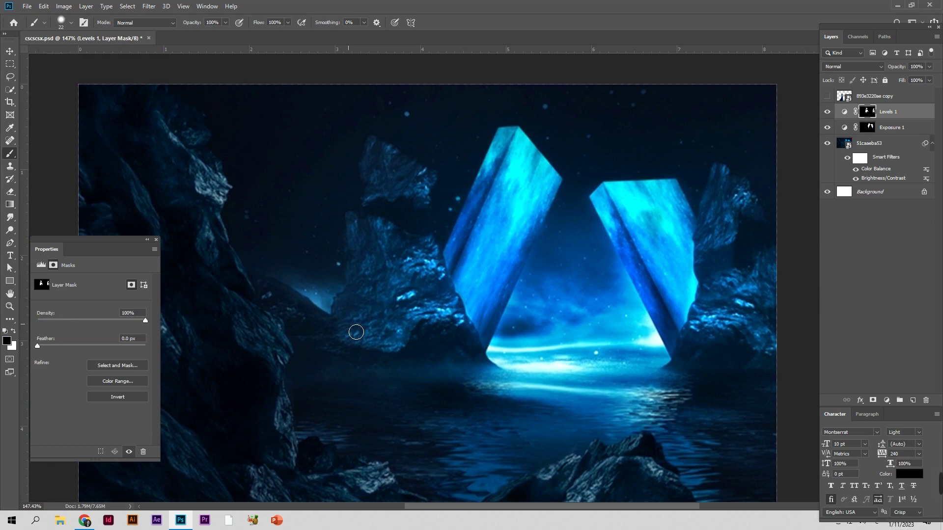
click(14, 332)
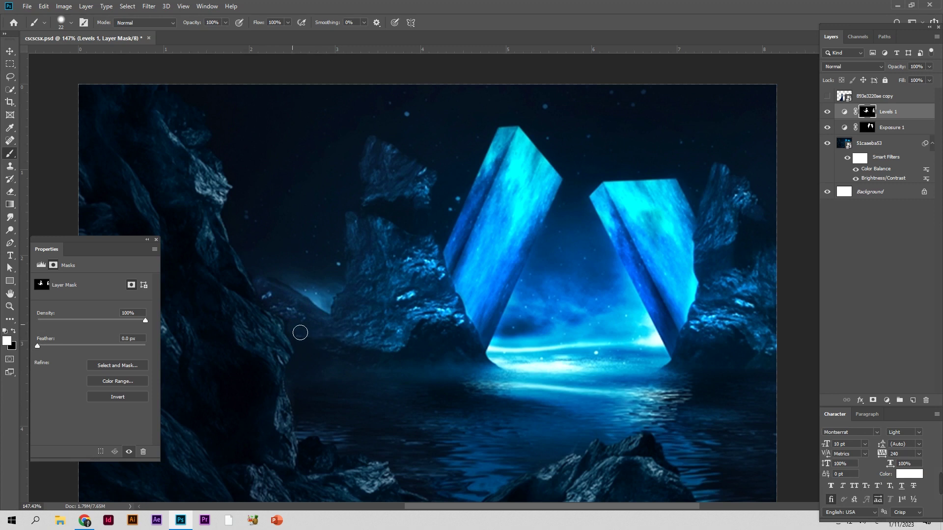
alt+right_click(337, 343)
key(z)
mouse_move(422, 326)
mouse_down()
mouse_move(388, 326)
mouse_move(407, 327)
mouse_up()
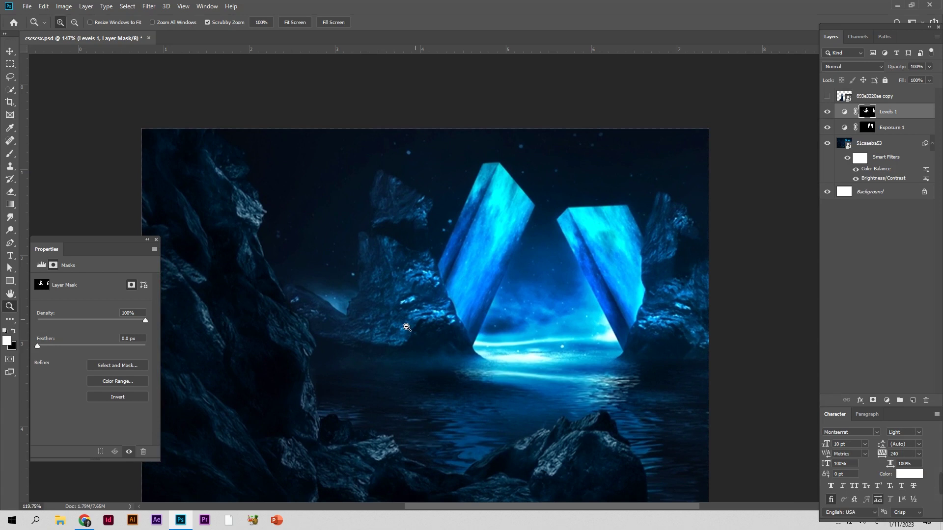
Enlarge the soft brush to about 125 px and paint the Levels 1 mask over the water, adjusting opacity
key(b)
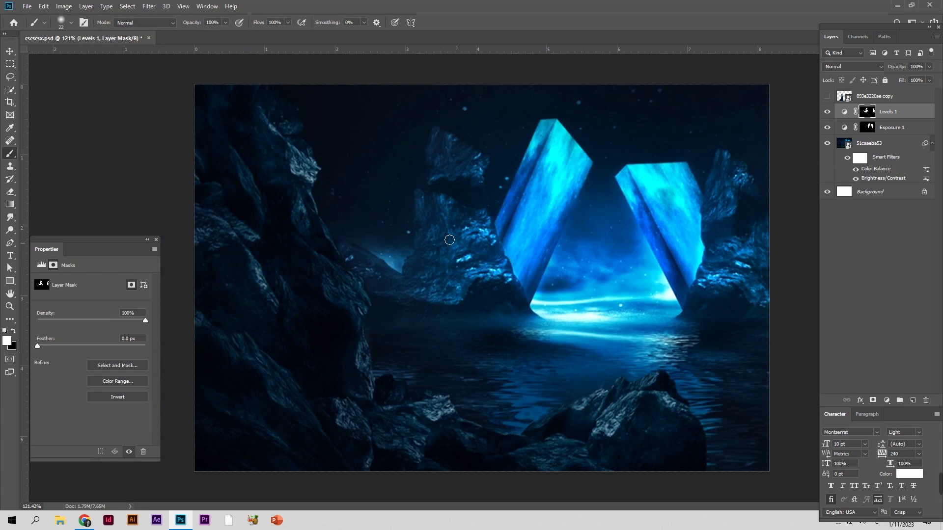
click(61, 26)
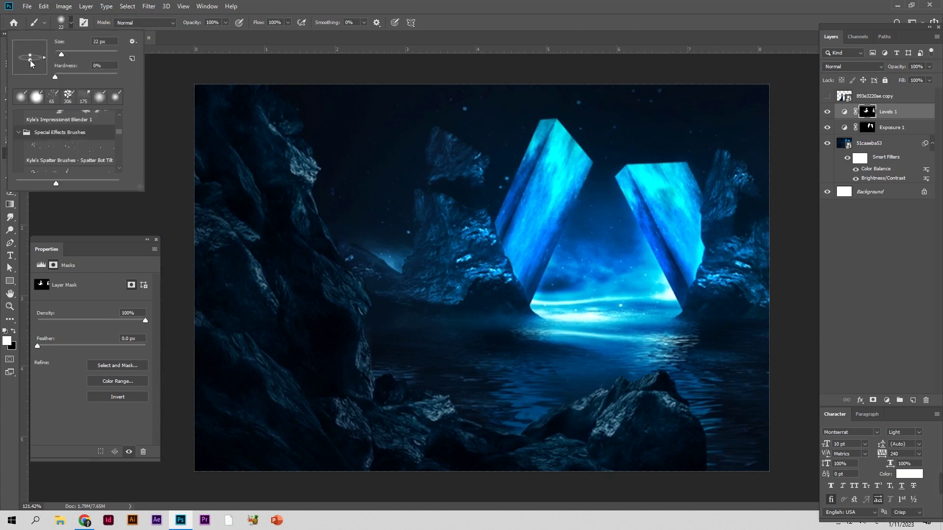
drag(480, 315, 507, 239)
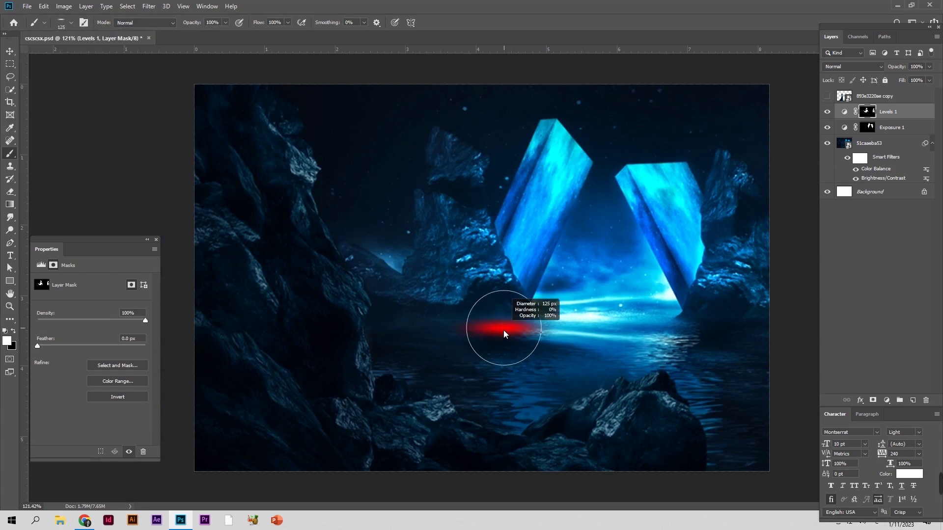
drag(193, 27, 174, 28)
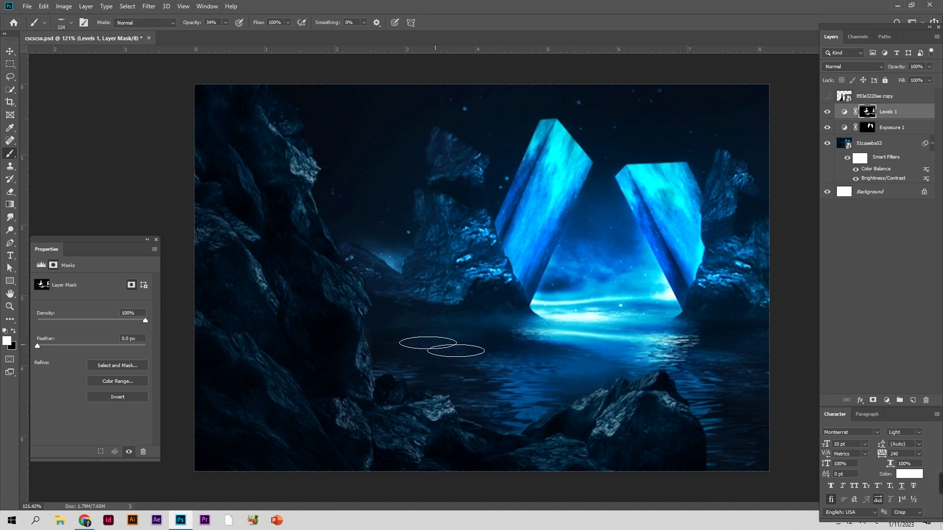
drag(194, 27, 236, 29)
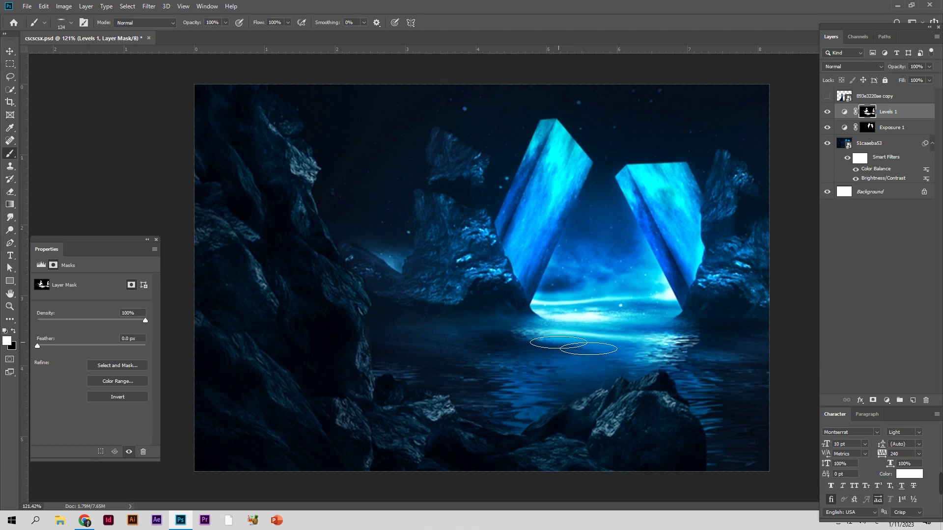
key(z)
mouse_move(565, 350)
mouse_down()
mouse_move(543, 351)
mouse_move(556, 352)
mouse_up()
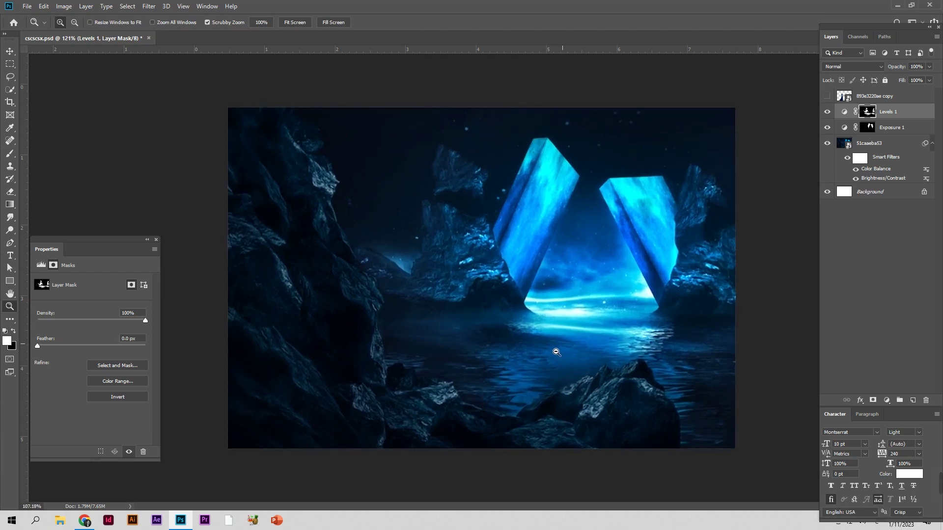
key(b)
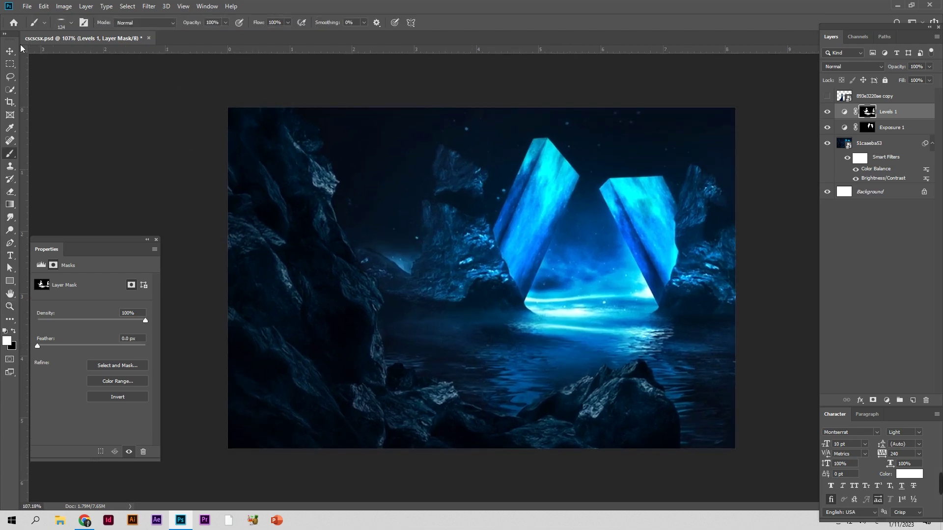
Paint white on the Exposure 1 mask to brighten the inside of the portal triangle
click(5, 52)
click(870, 128)
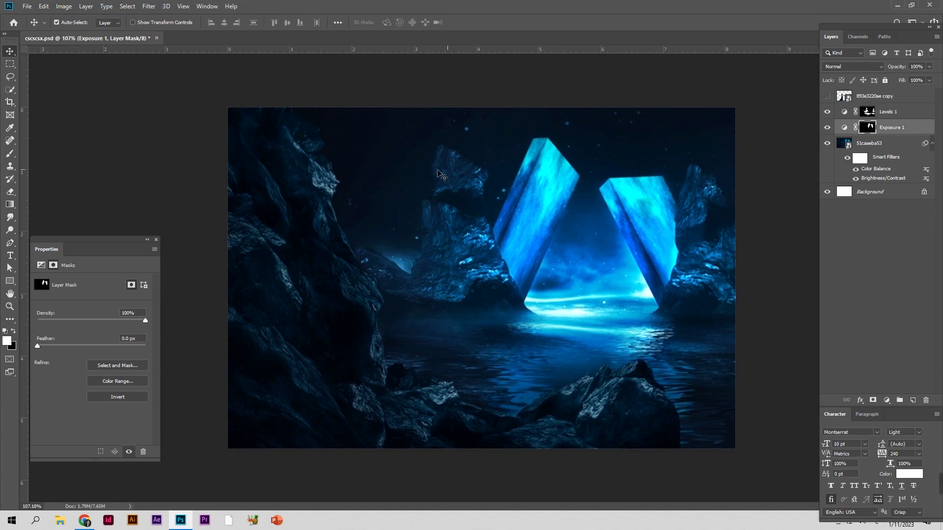
click(10, 153)
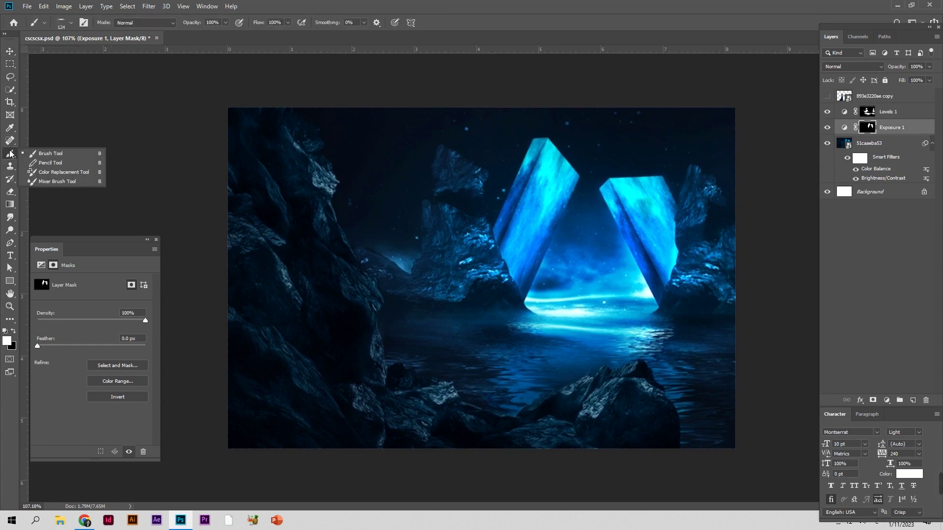
click(61, 22)
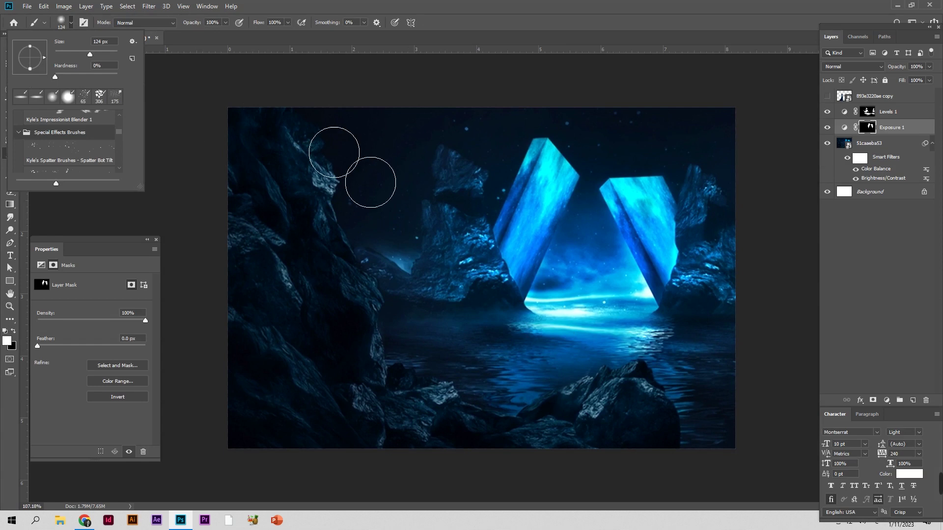
click(379, 152)
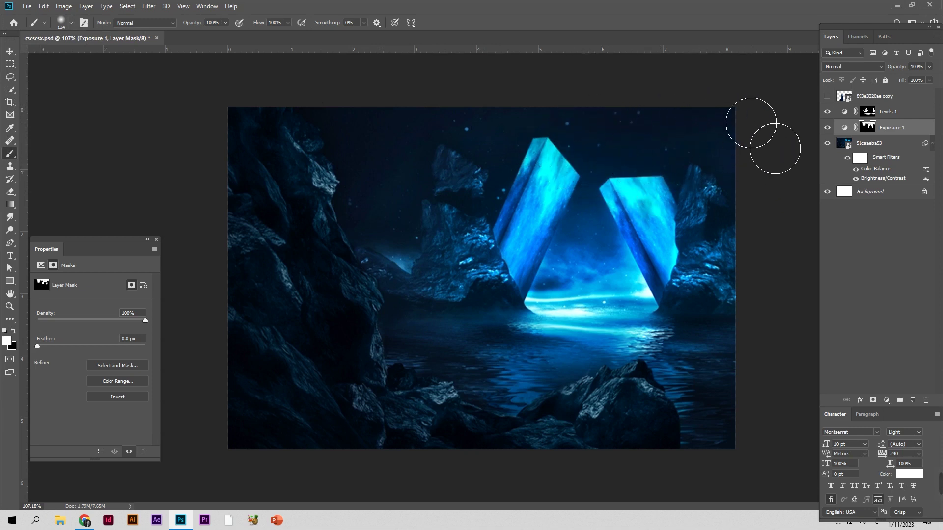
drag(577, 244, 573, 236)
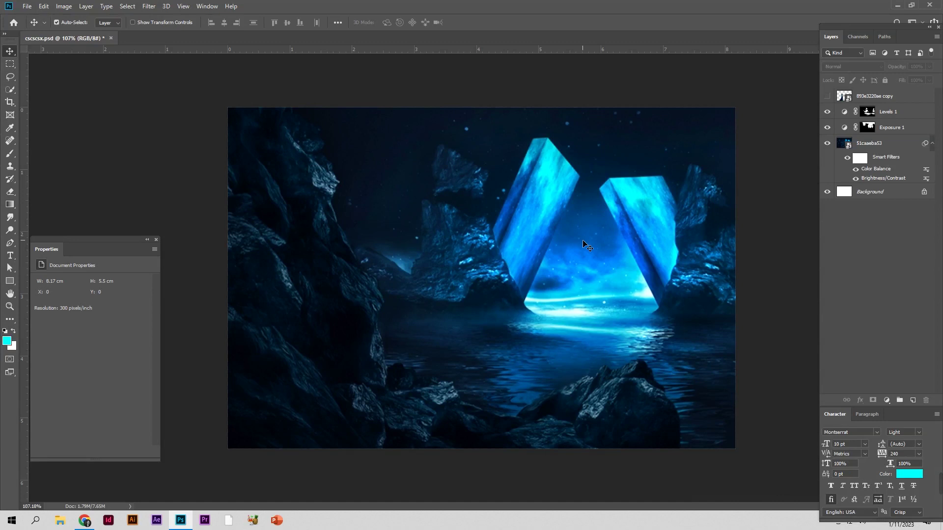
Add a new Exposure adjustment layer above Levels 1
click(898, 112)
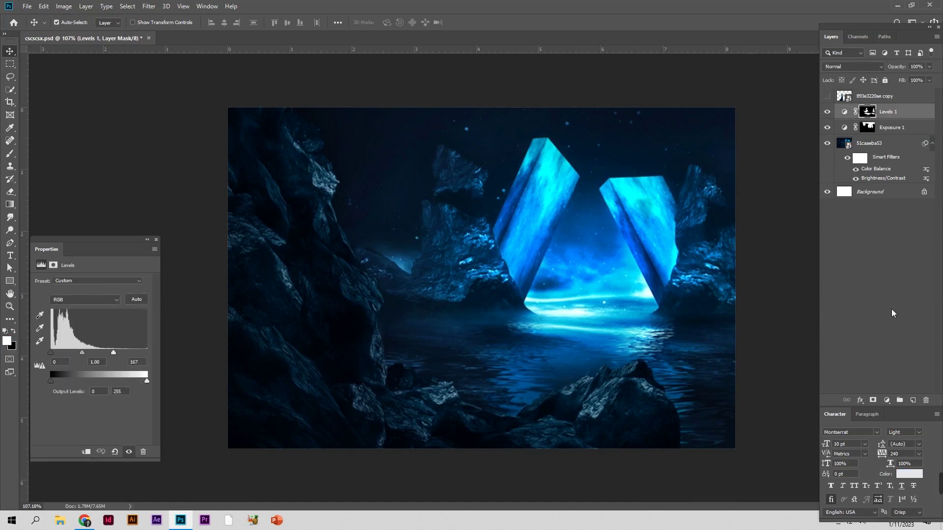
click(887, 402)
click(879, 285)
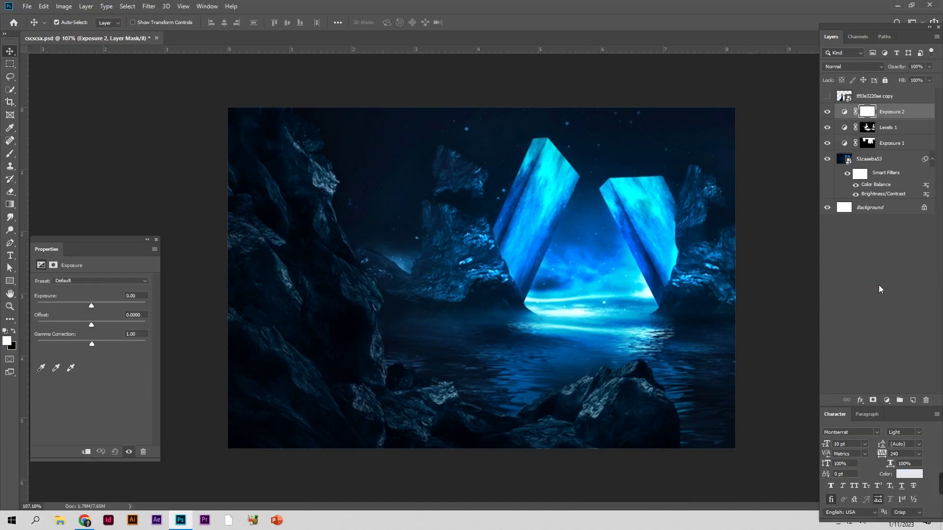
Drop Exposure 2 to -5.82 and invert its mask to hide the darkening
drag(87, 304, 57, 304)
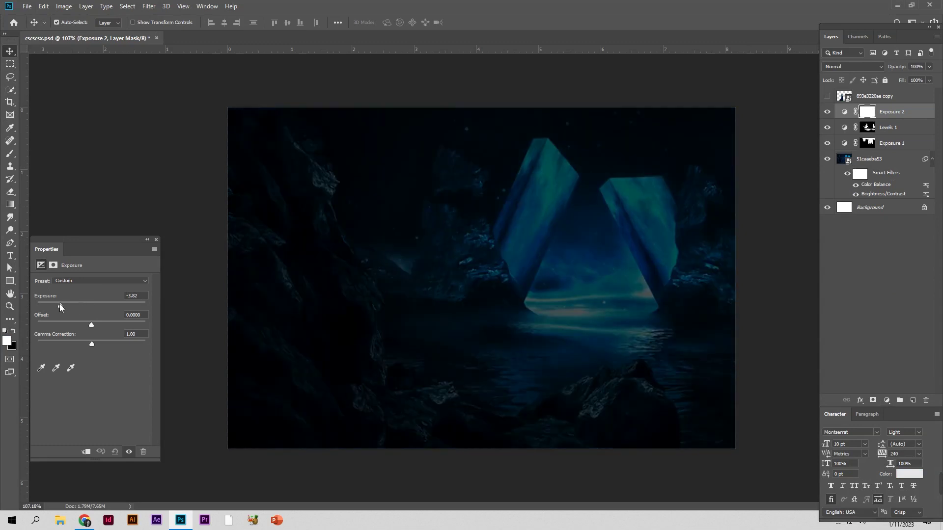
key(ctrl+i)
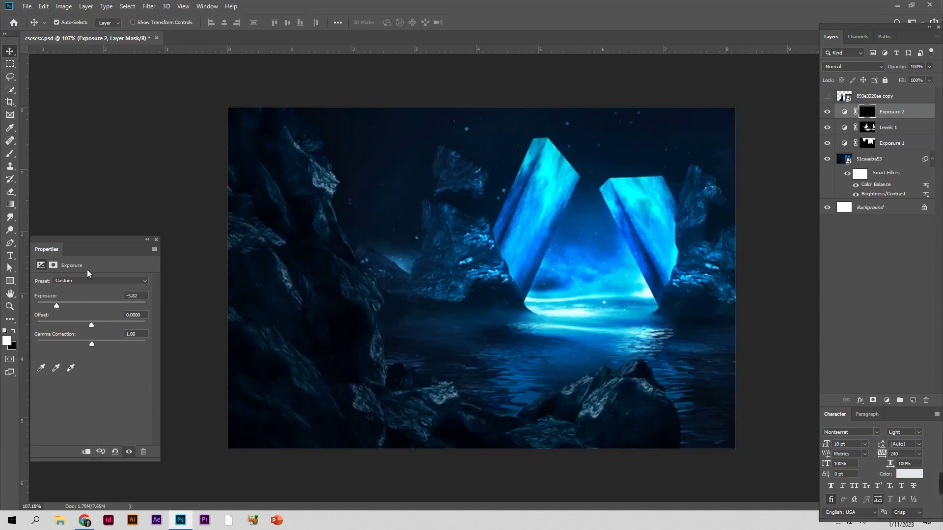
click(9, 153)
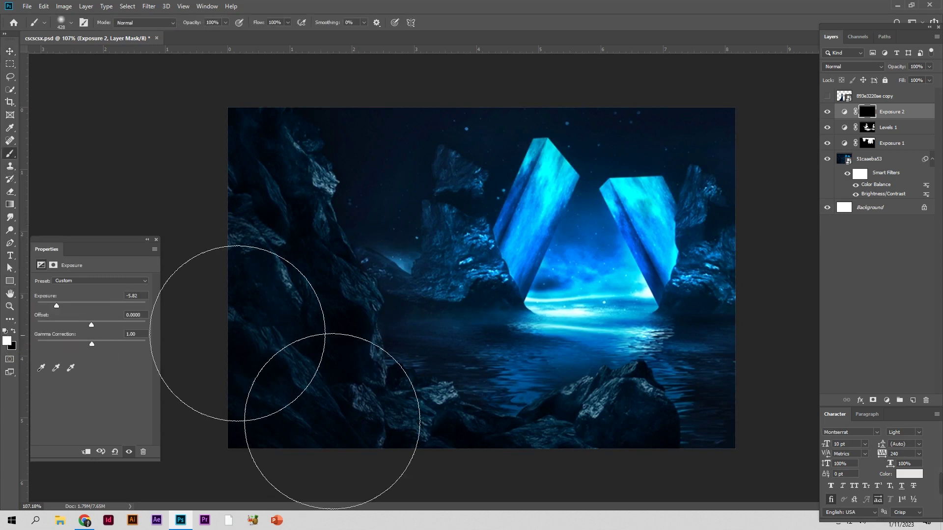
Softly darken the bottom-left rocks with a 180 px brush at lowered opacity
drag(284, 293, 219, 295)
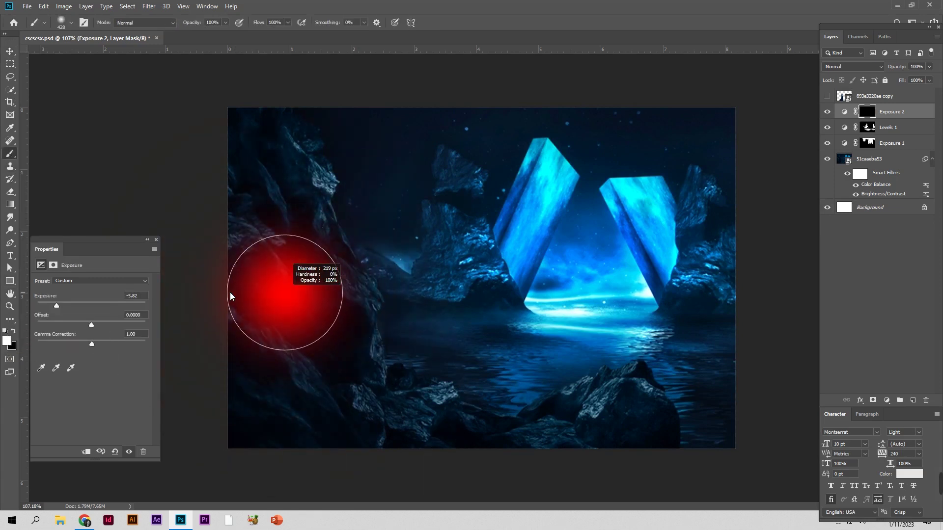
drag(253, 396, 281, 430)
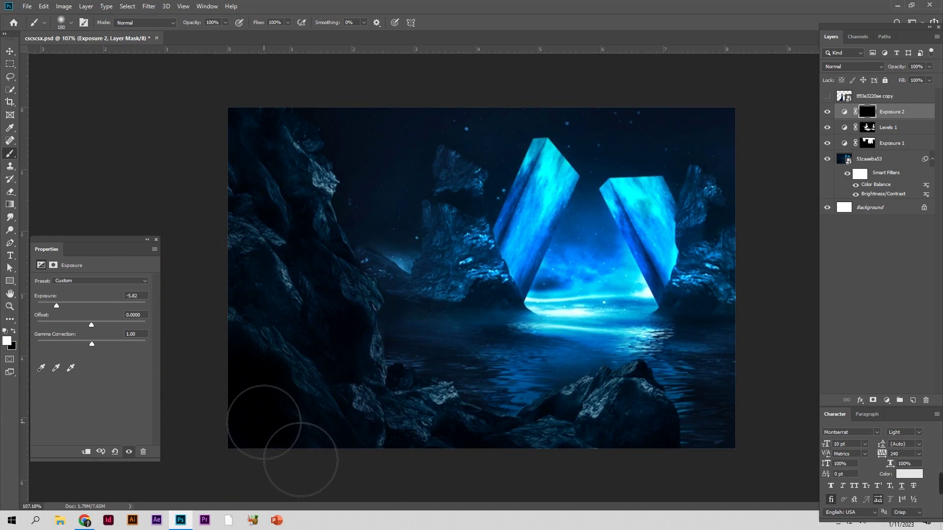
key(ctrl+z)
drag(200, 27, 188, 30)
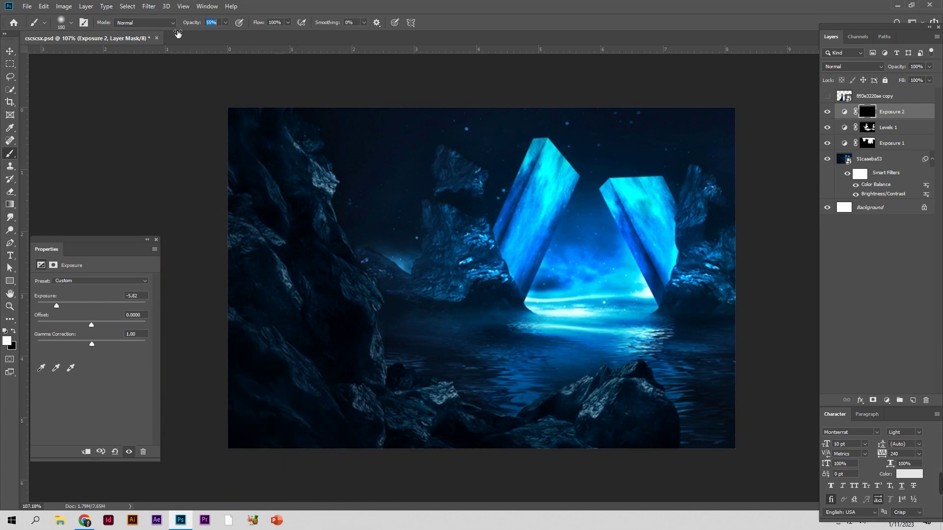
text(47)
mouse_move(285, 407)
mouse_down()
mouse_move(309, 443)
mouse_move(290, 431)
mouse_up()
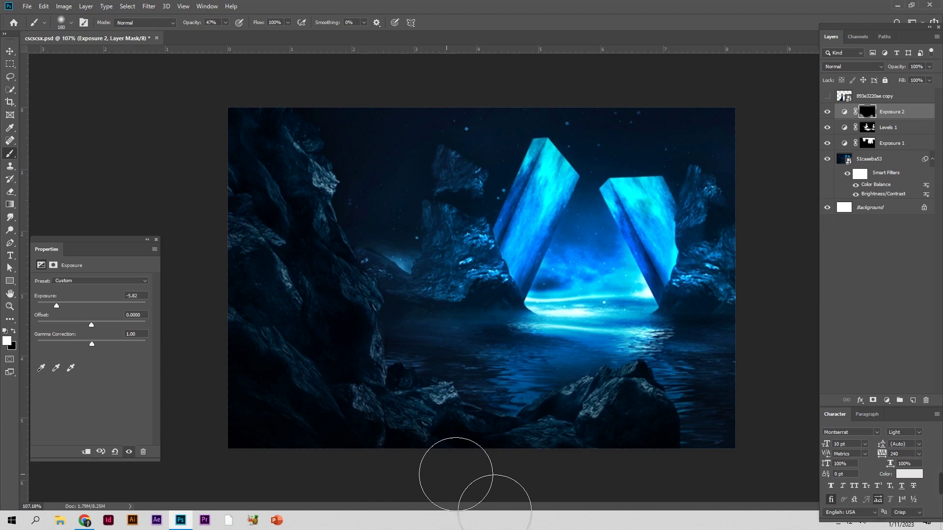
Resize the brush (92, 47, 30, then 75 px) and paint darkening over the left rocks
drag(281, 310, 255, 310)
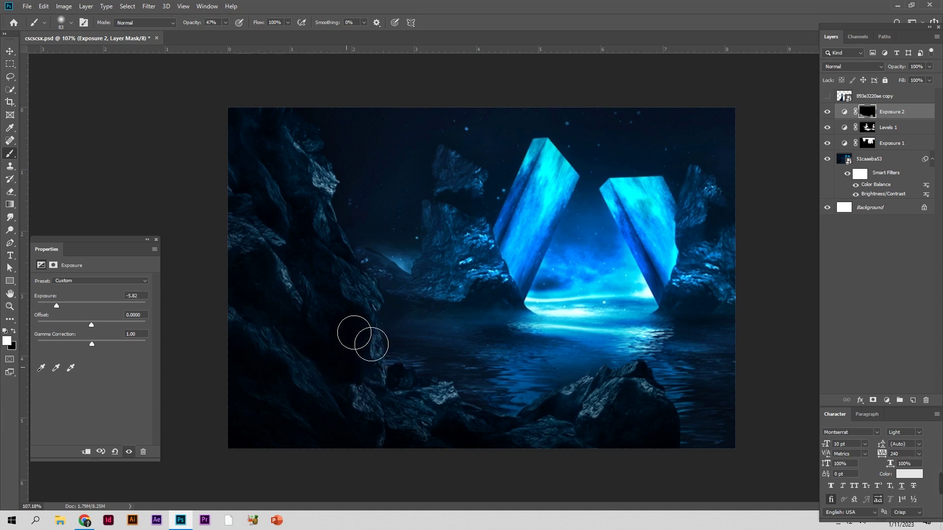
drag(568, 409, 560, 411)
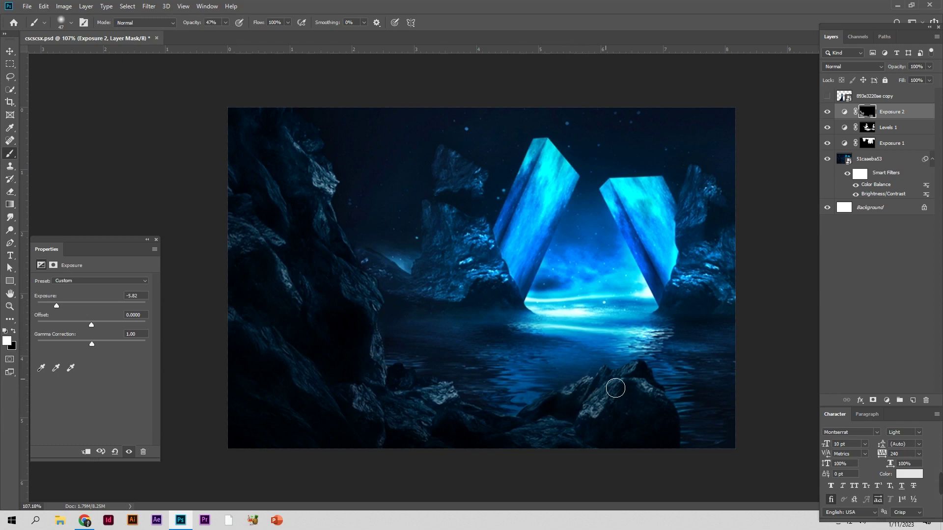
drag(632, 399, 623, 396)
drag(286, 210, 291, 221)
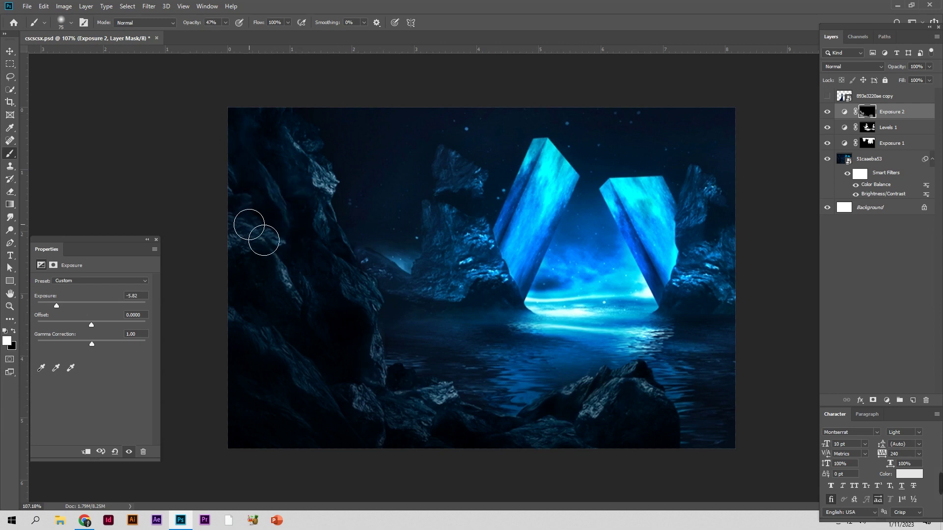
drag(248, 127, 316, 203)
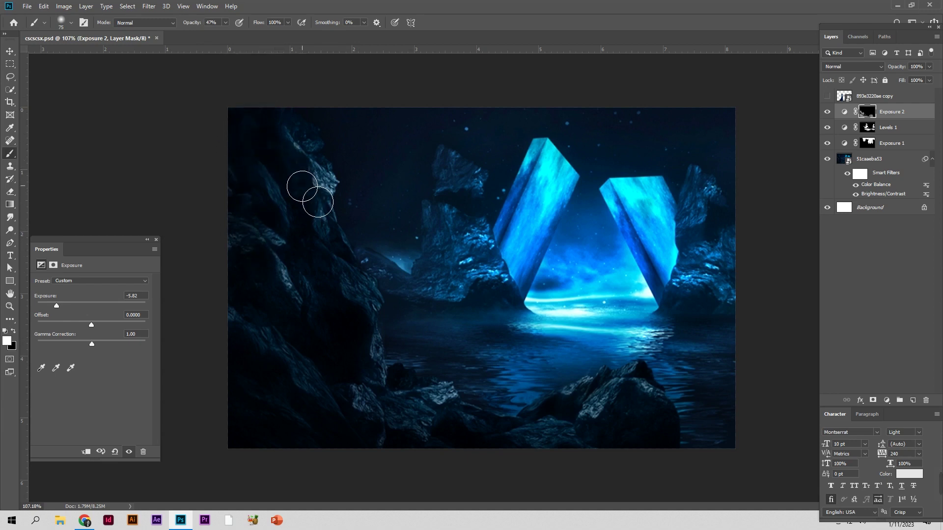
mouse_move(364, 324)
mouse_down()
mouse_move(325, 281)
mouse_move(360, 379)
mouse_move(303, 327)
mouse_up()
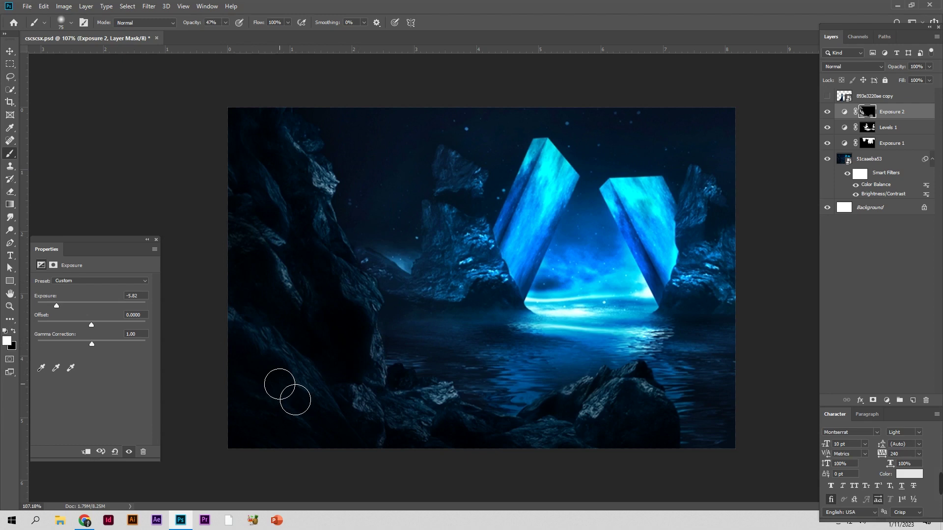
mouse_move(261, 162)
mouse_down()
mouse_move(302, 179)
mouse_move(274, 284)
mouse_move(288, 310)
mouse_move(312, 206)
mouse_move(315, 221)
mouse_move(309, 450)
mouse_up()
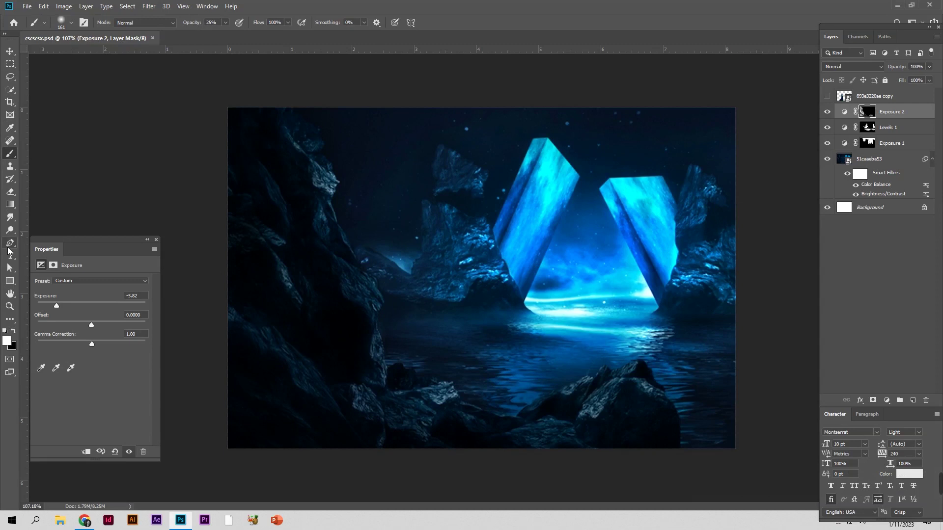
click(10, 243)
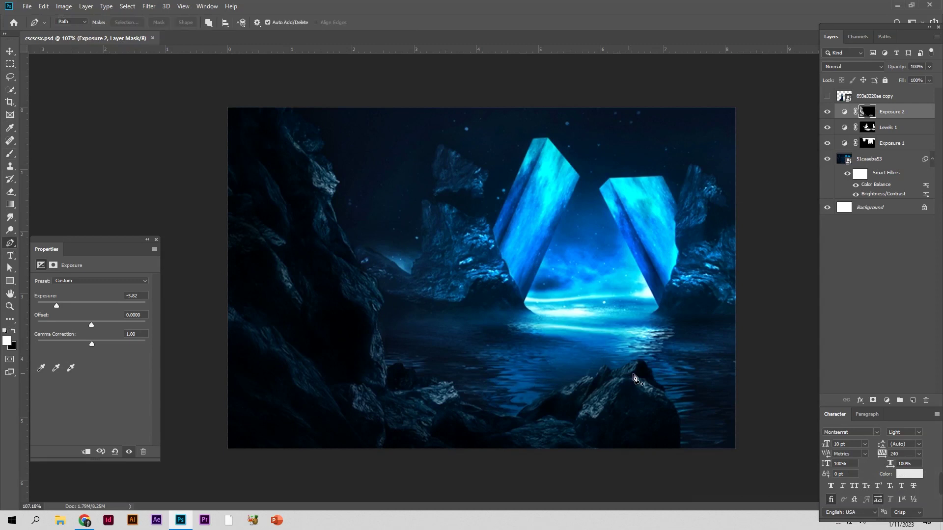
Add a third Exposure adjustment at +1.50 and invert its mask to black
scroll(627, 376, up, 1)
scroll(688, 388, up, 1)
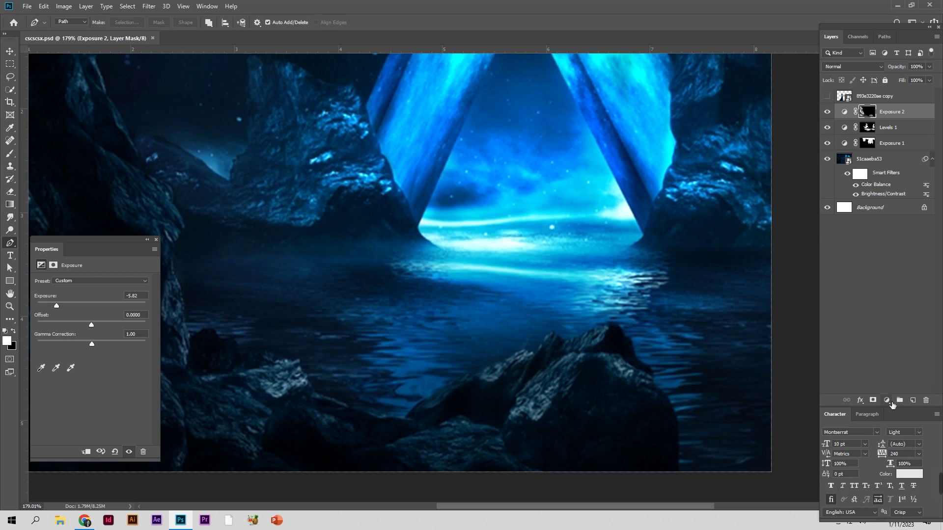
click(892, 404)
click(916, 289)
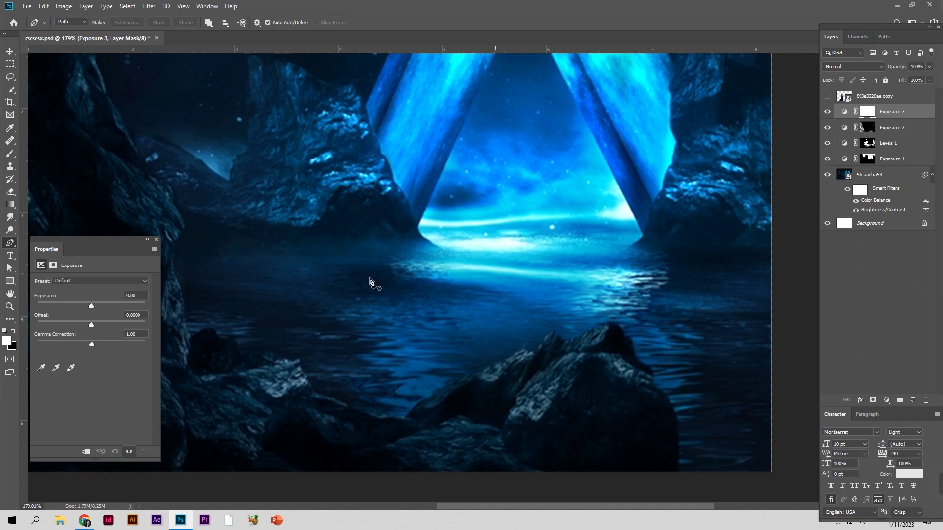
drag(92, 304, 104, 305)
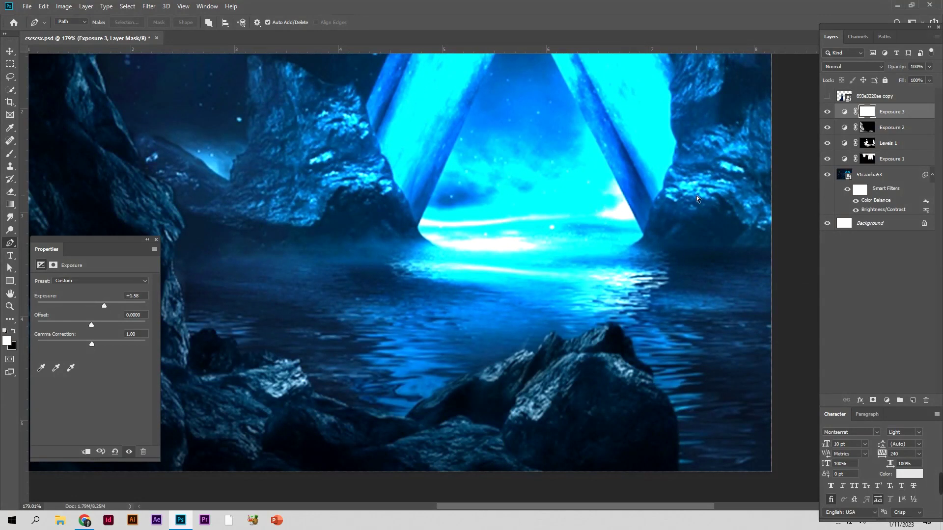
key(ctrl+i)
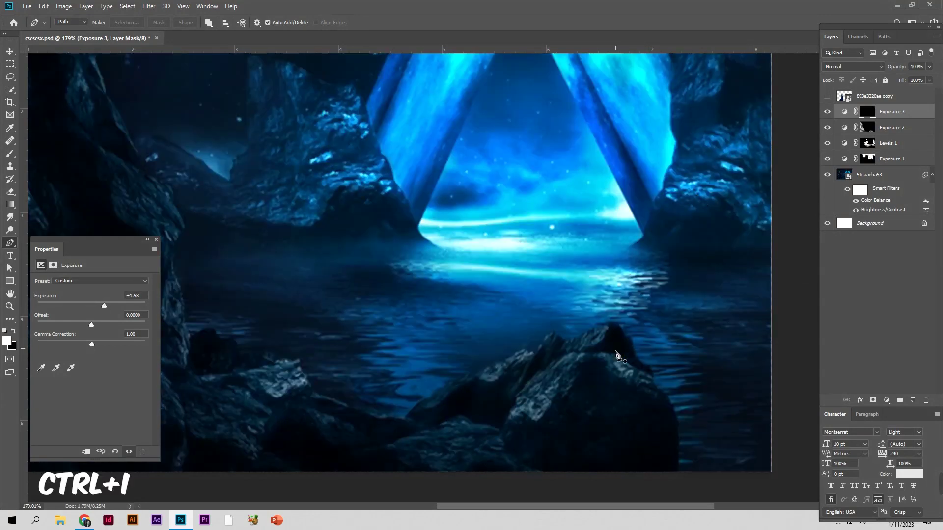
Start a pen path at the right foreground rock and trace the rock tops leftward
click(610, 324)
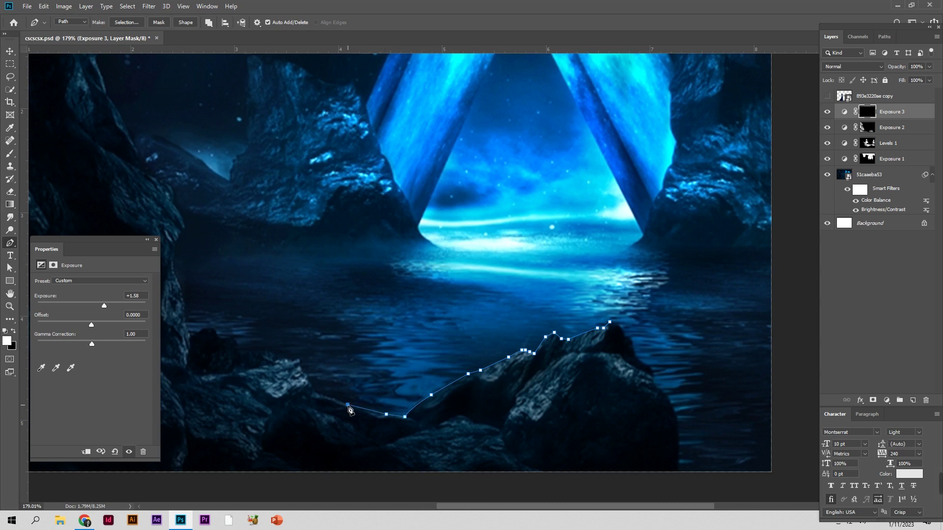
click(314, 392)
click(278, 360)
click(231, 339)
click(214, 330)
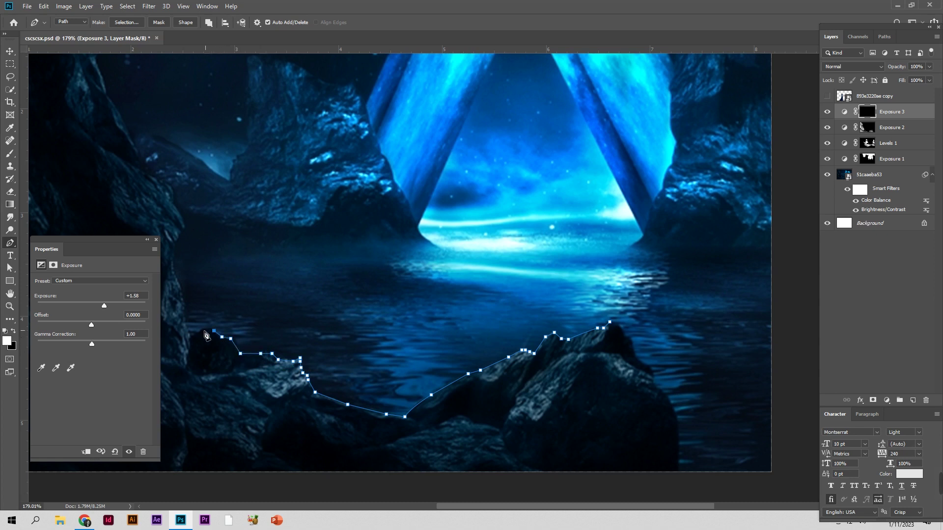
drag(192, 335, 178, 345)
alt+click(192, 336)
Continue the pen path up the left cliff edge to its top
click(185, 305)
drag(181, 233, 190, 226)
alt+click(181, 233)
click(185, 226)
drag(173, 203, 249, 325)
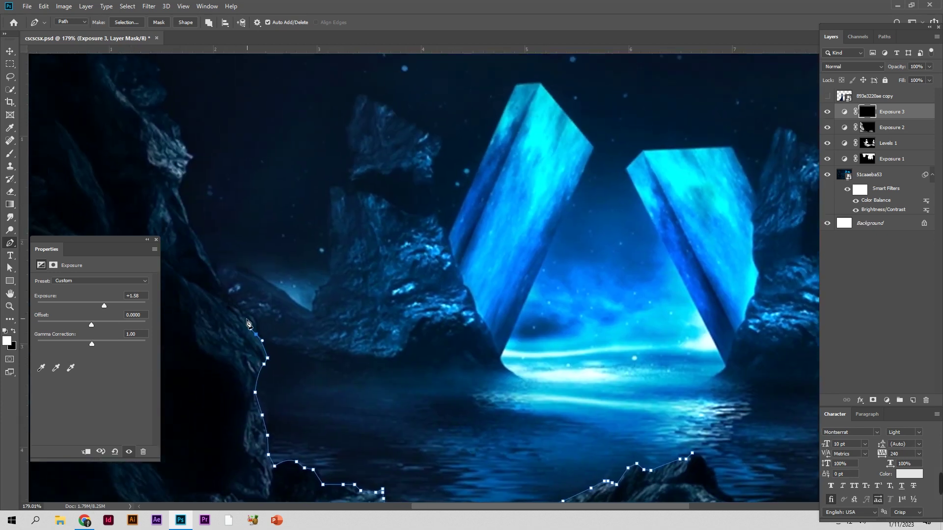
click(230, 305)
click(191, 227)
click(178, 187)
click(185, 166)
Route the path around outside the image and close it at the starting point
scroll(299, 288, down, 5)
click(296, 174)
click(258, 269)
click(254, 401)
click(343, 474)
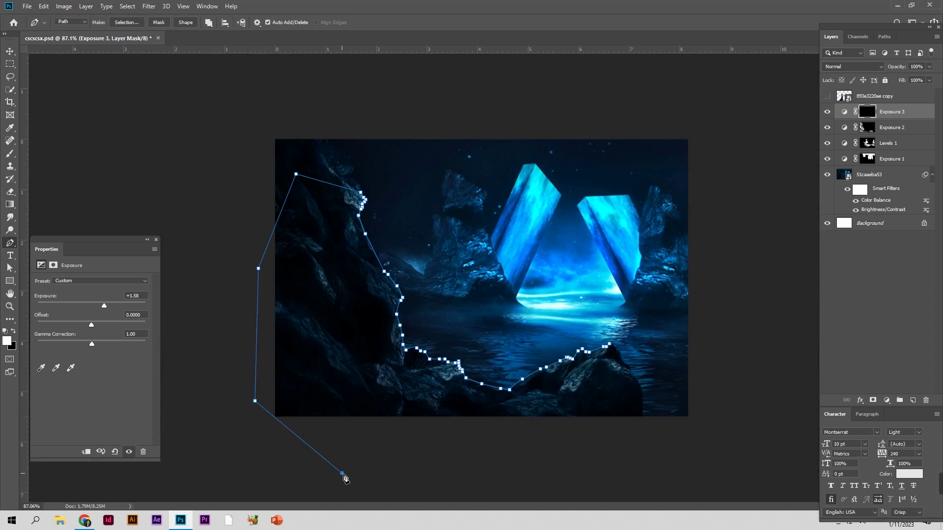
click(642, 443)
click(609, 344)
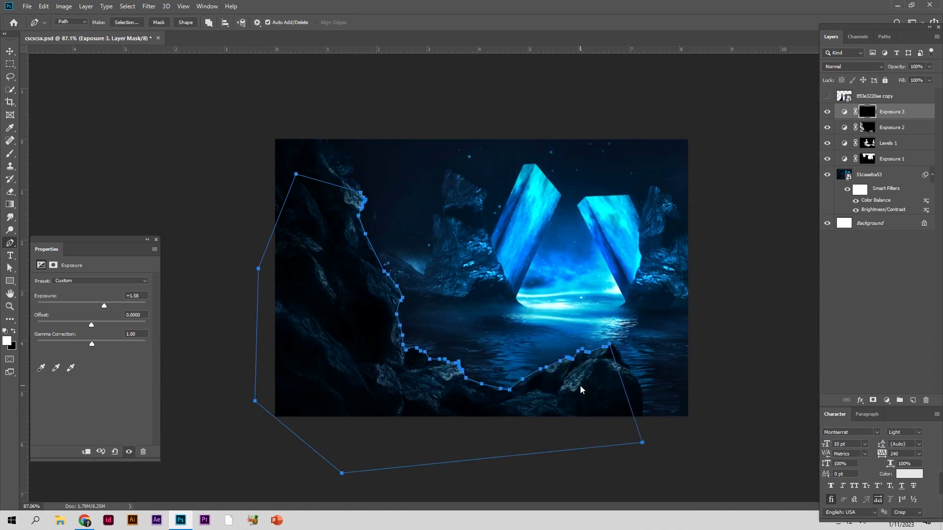
Convert the closed rock-edge path into a selection with Make Selection
right_click(579, 385)
click(597, 207)
click(524, 140)
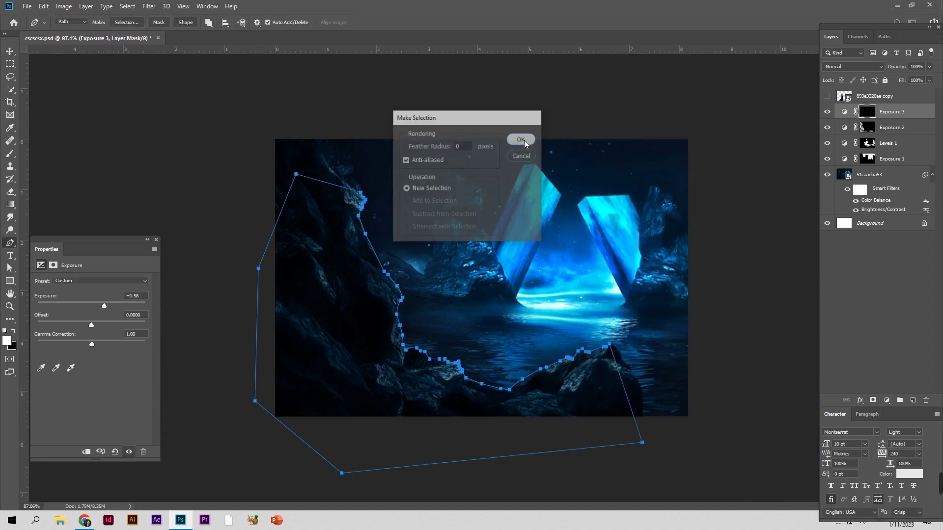
scroll(480, 341, up, 2)
scroll(467, 371, up, 2)
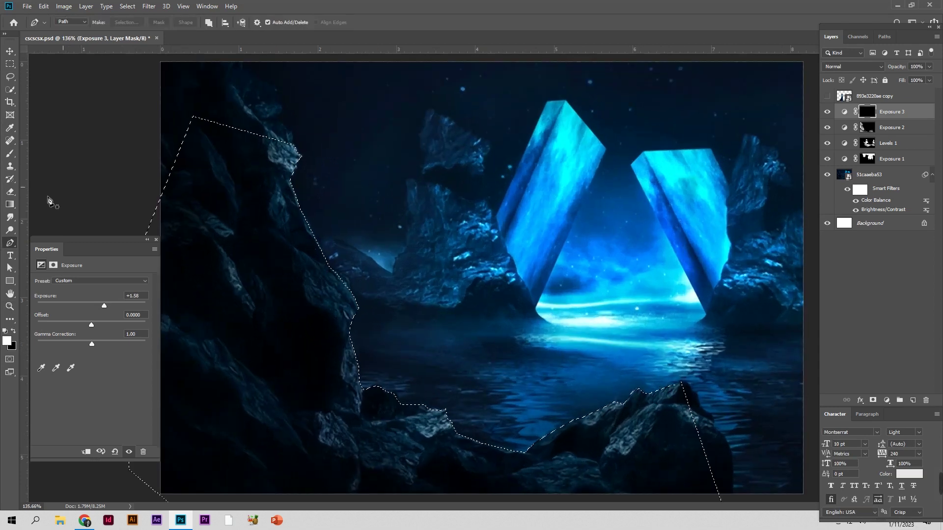
Paint white at full strength on the Exposure 3 mask along the lower rock edges
click(9, 155)
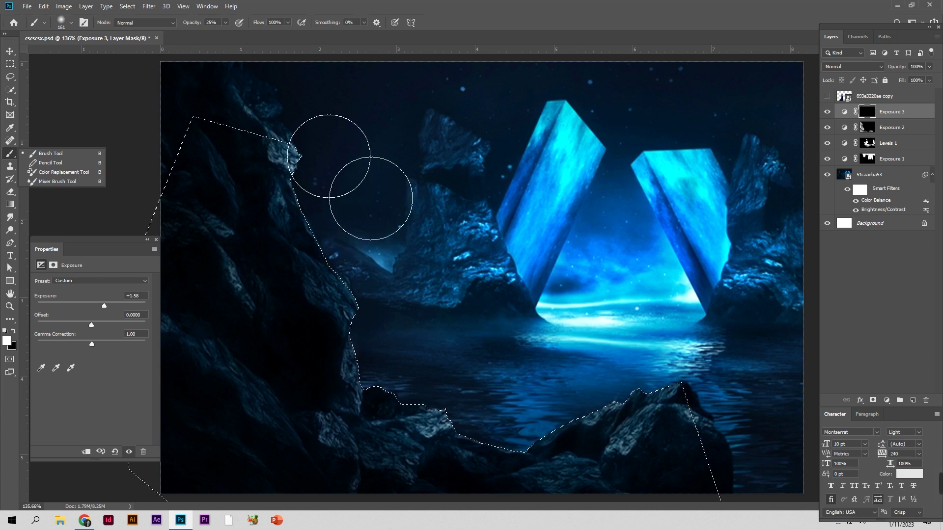
click(371, 199)
key(0)
mouse_move(317, 185)
mouse_down()
mouse_move(290, 178)
mouse_move(371, 294)
mouse_move(367, 358)
mouse_move(379, 386)
mouse_move(442, 398)
mouse_move(468, 431)
mouse_up()
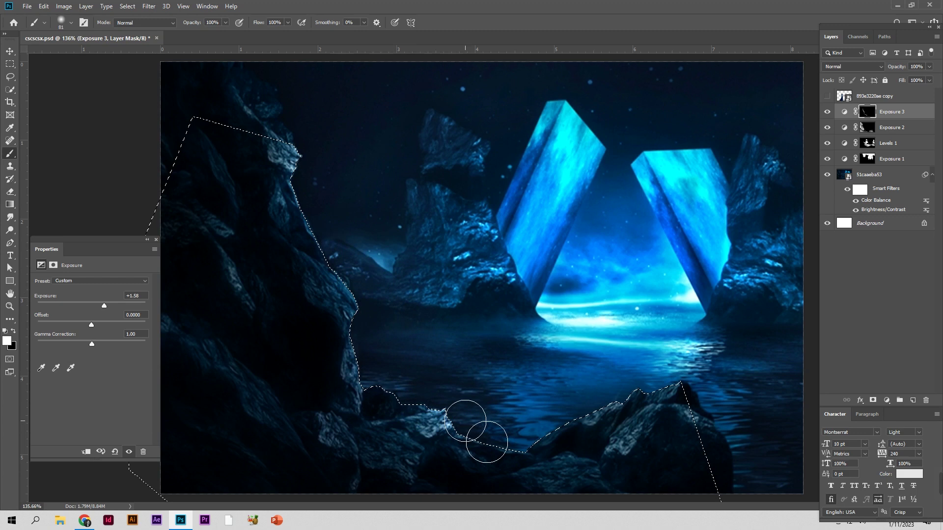
mouse_move(480, 431)
mouse_down()
mouse_move(495, 442)
mouse_move(556, 442)
mouse_move(565, 428)
mouse_move(674, 398)
mouse_up()
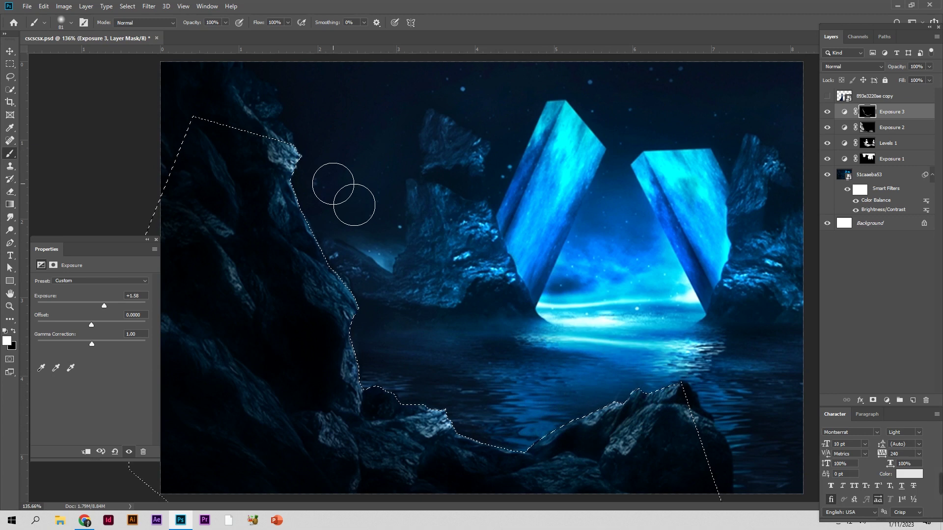
Paint a lower-opacity rim light along the left cliff edge, then deselect
drag(199, 23, 173, 27)
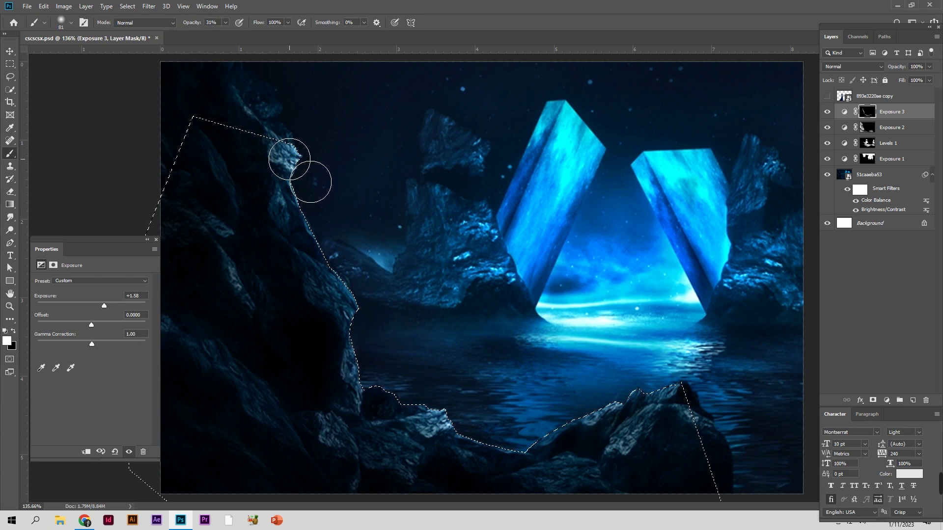
mouse_move(293, 201)
mouse_down()
mouse_move(354, 333)
mouse_move(540, 444)
mouse_move(670, 380)
mouse_up()
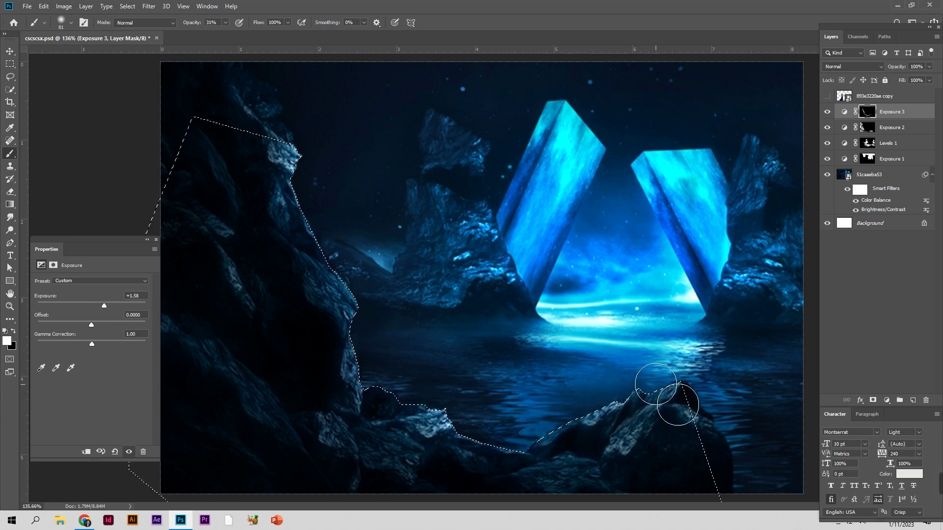
key(ctrl+d)
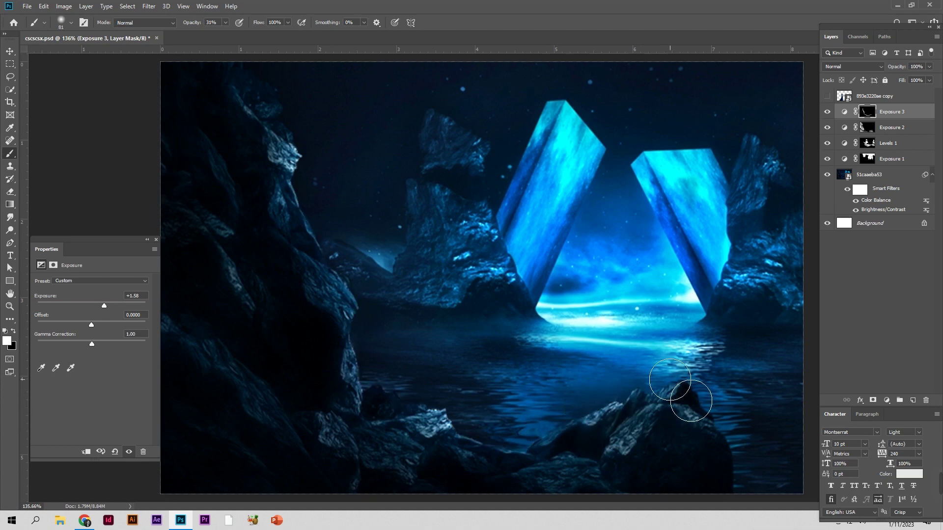
Toggle Exposure 3 to compare, save the file, and unhide the candelabra woman
ctrl+alt+click(534, 385)
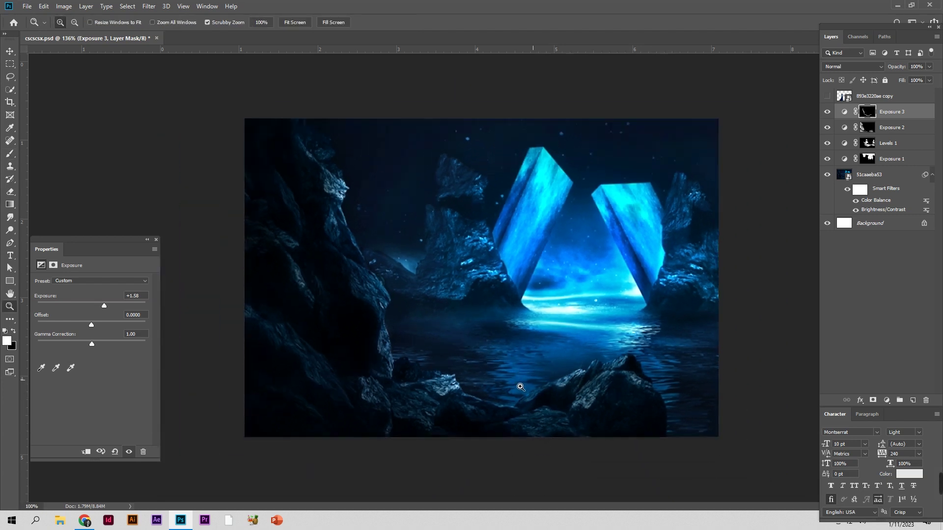
click(827, 112)
click(828, 113)
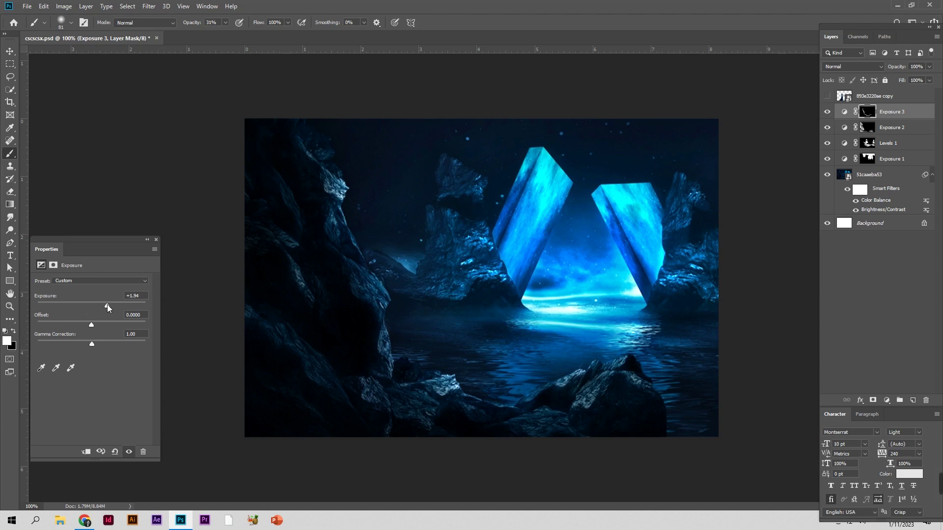
key(ctrl+s)
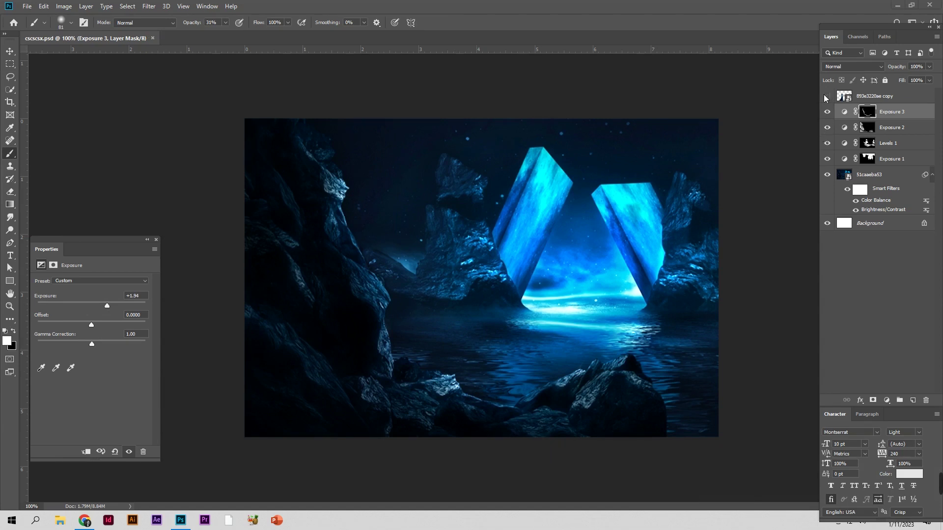
click(828, 97)
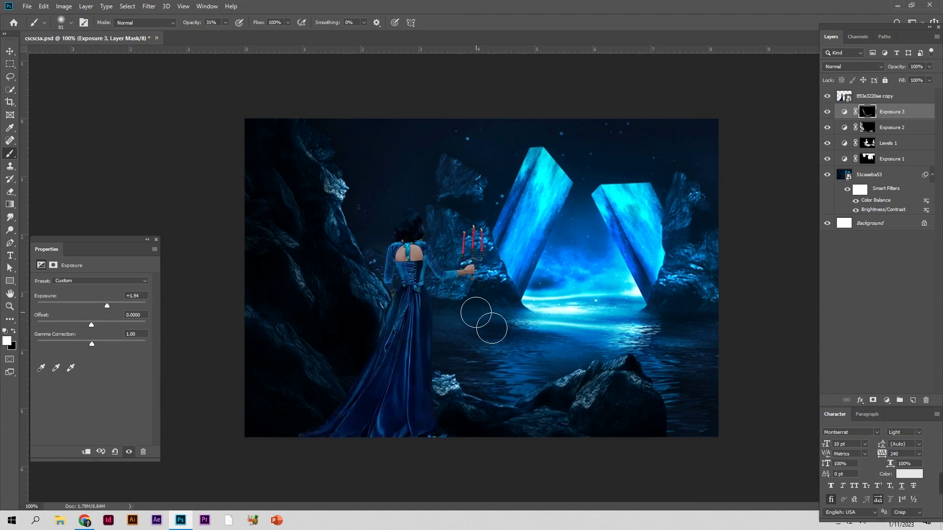
Select the woman's layer and increase her contrast with Brightness/Contrast
click(10, 51)
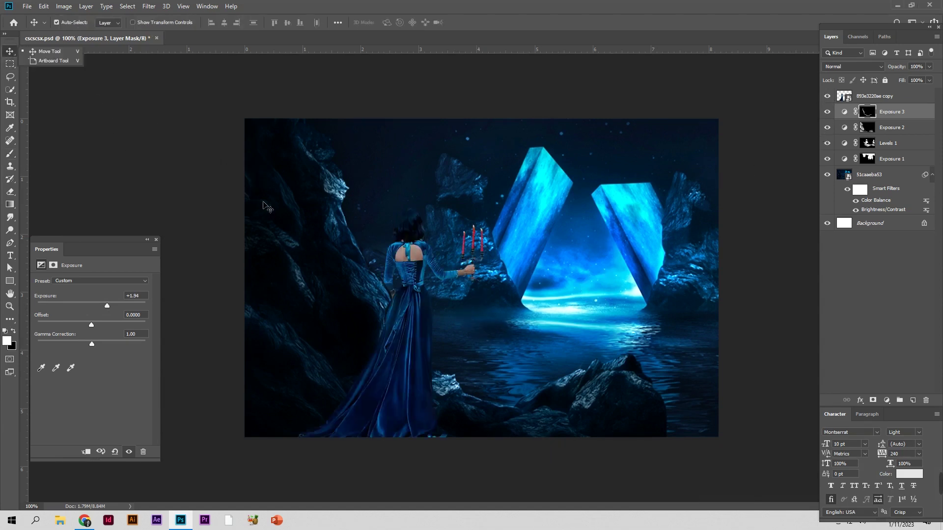
click(411, 277)
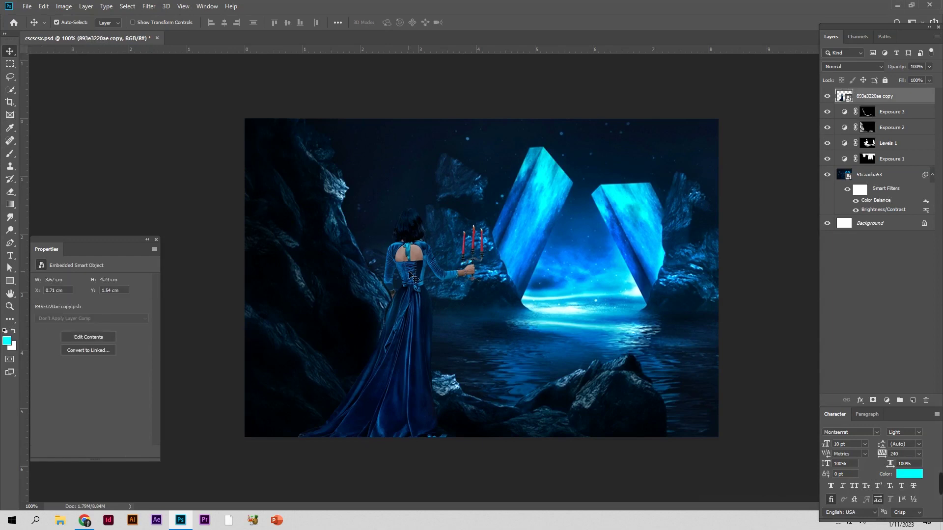
click(64, 6)
mouse_move(79, 32)
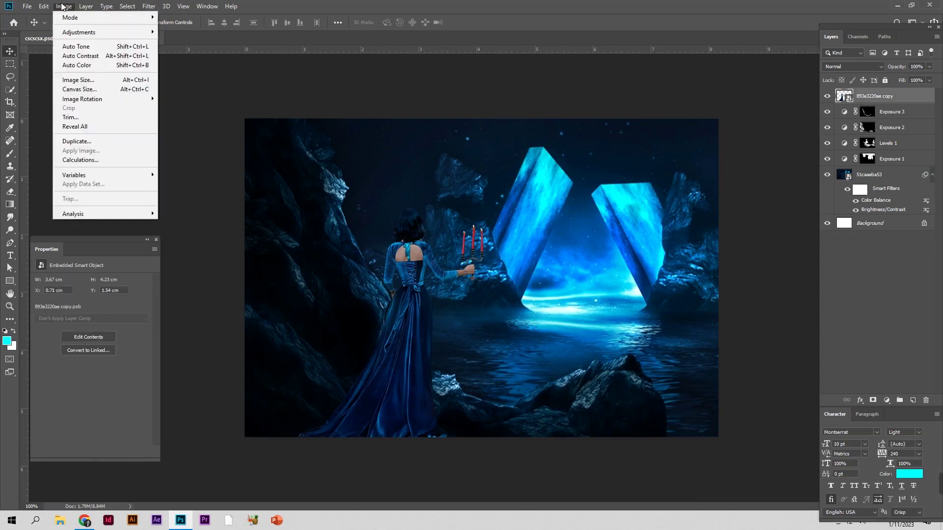
click(193, 31)
drag(234, 143, 242, 144)
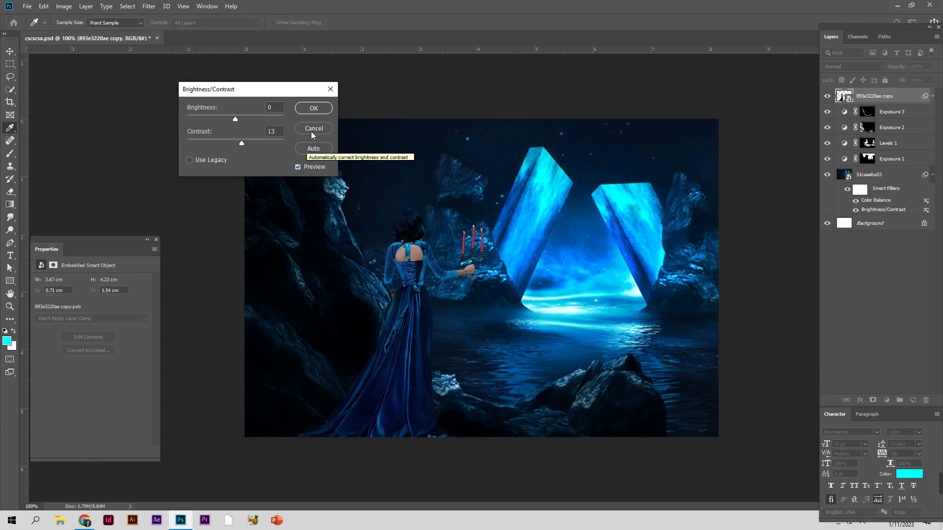
click(314, 108)
Apply Color Balance to the woman, pushing her shadows slightly toward blue
click(66, 9)
mouse_move(79, 33)
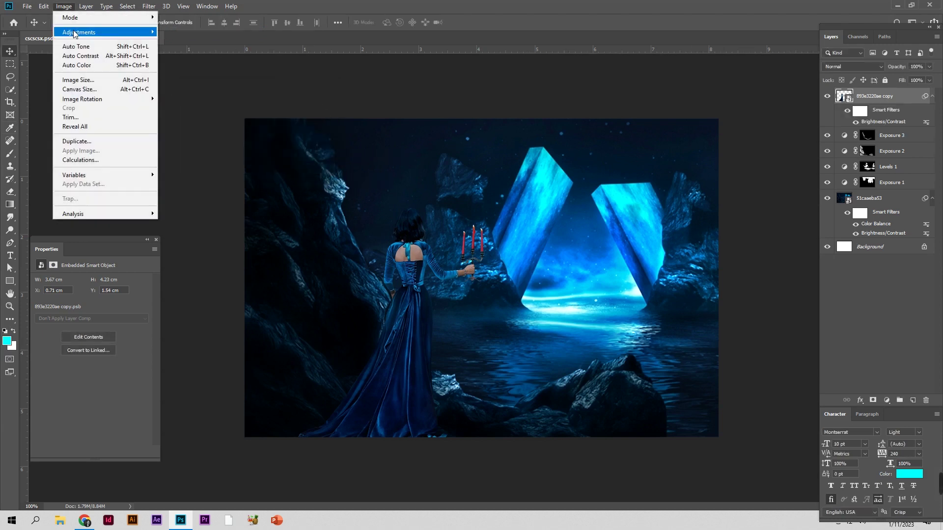
click(200, 94)
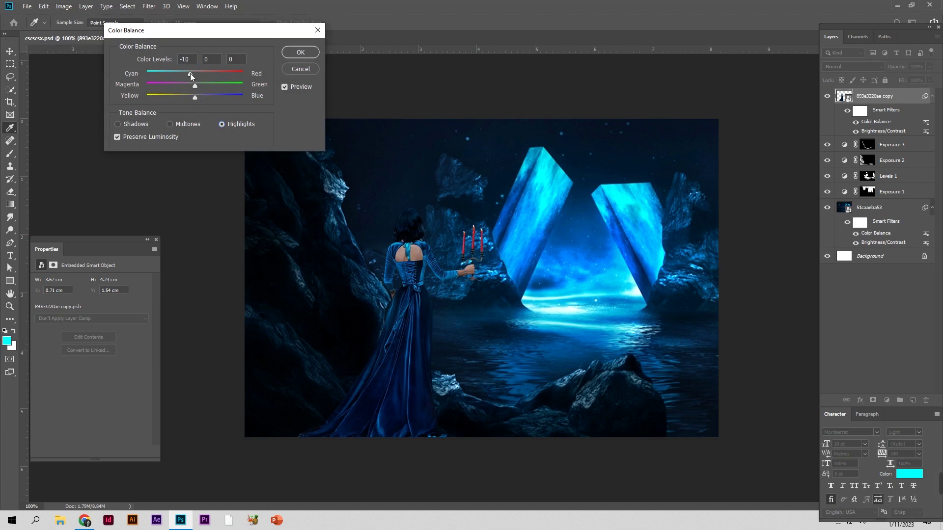
click(141, 125)
click(194, 98)
drag(194, 98, 196, 98)
click(284, 87)
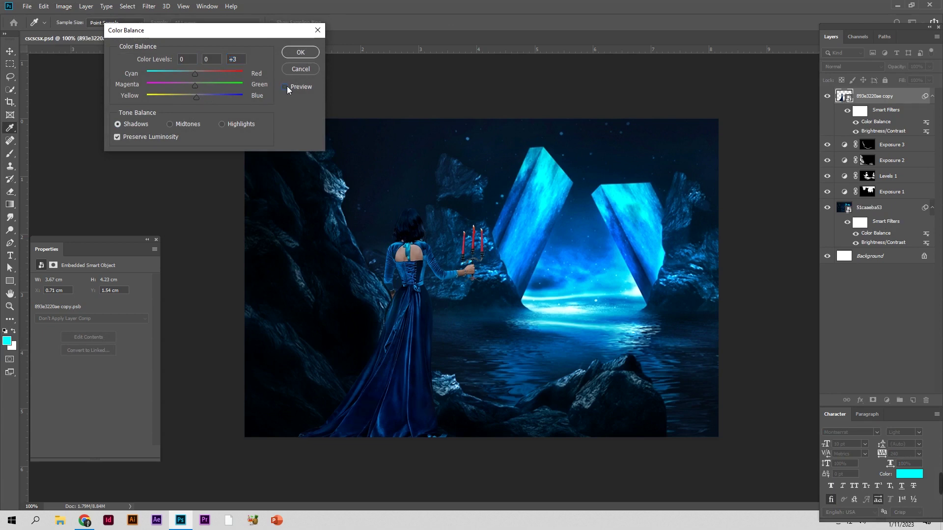
click(285, 87)
click(222, 124)
click(300, 52)
click(70, 9)
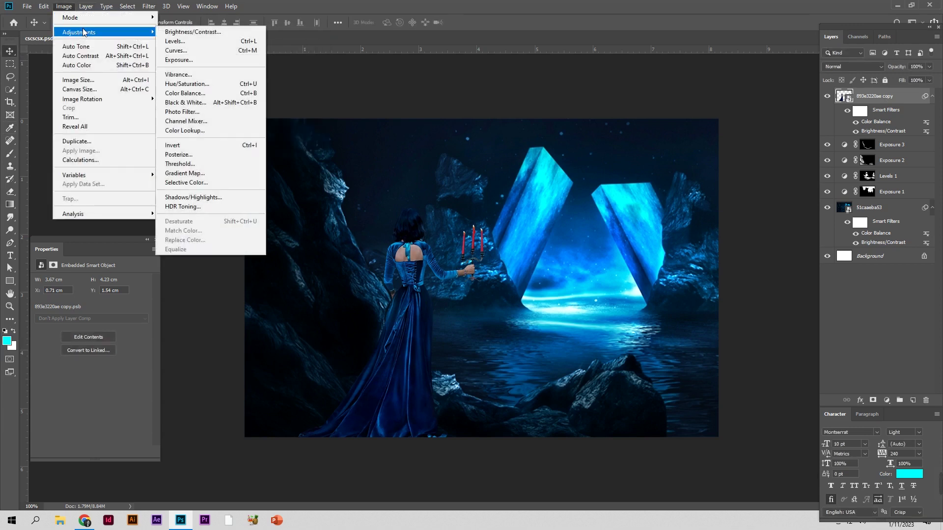
Apply Levels to the woman's layer with the midtone slider at 1.02
click(180, 43)
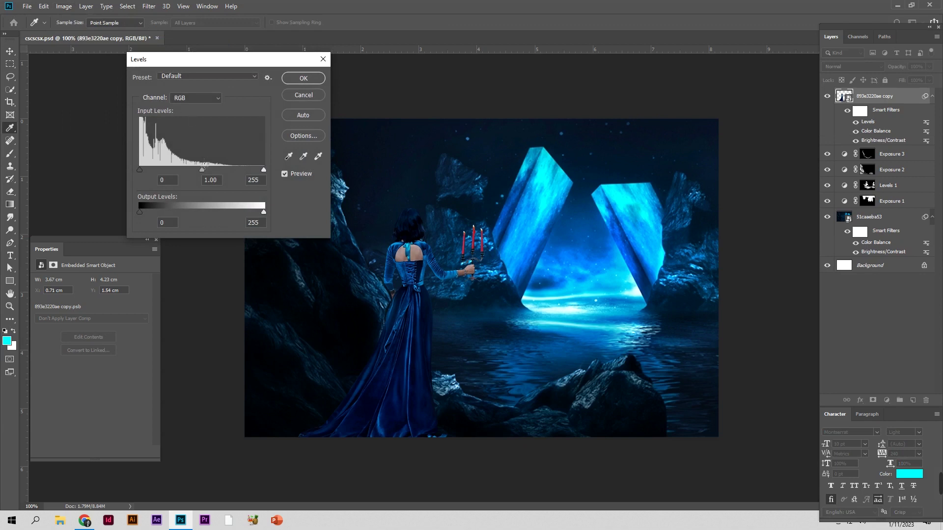
click(202, 169)
click(305, 78)
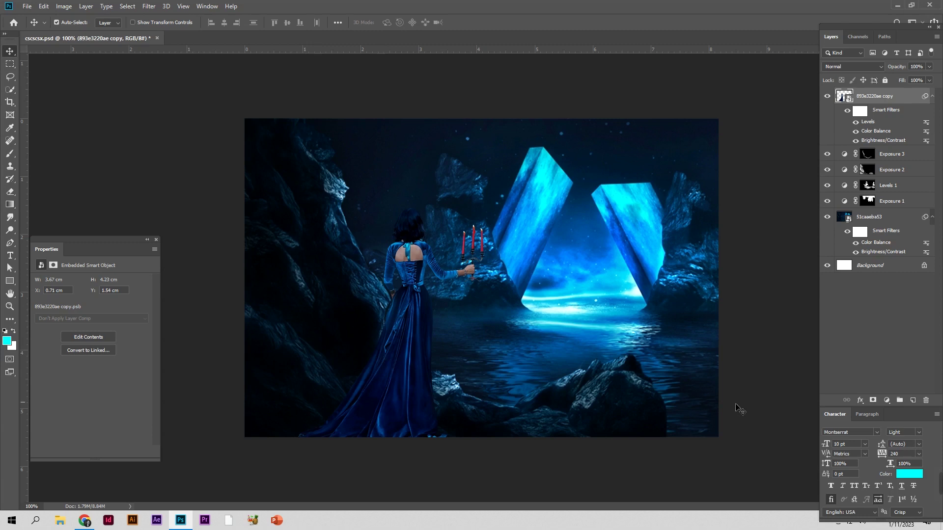
click(888, 401)
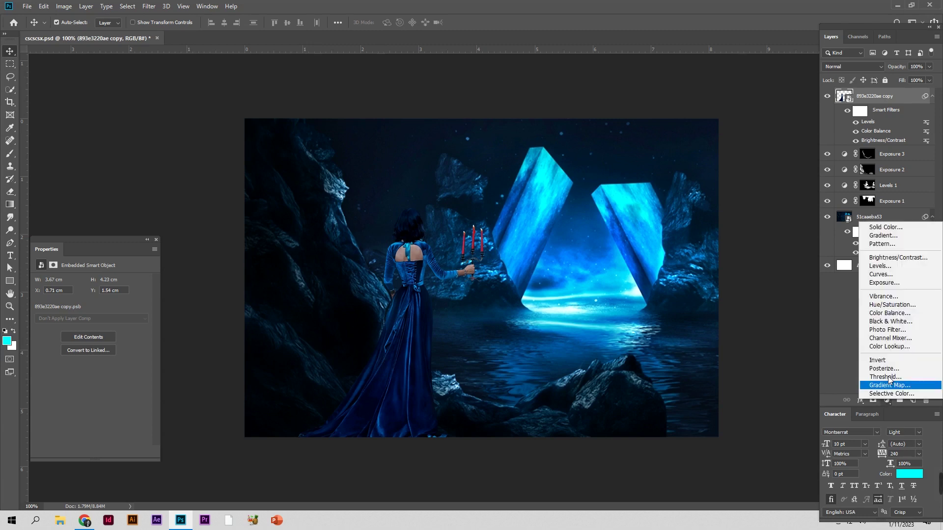
Add an Exposure layer at -4.36, invert its mask, and clip it to the woman
click(894, 288)
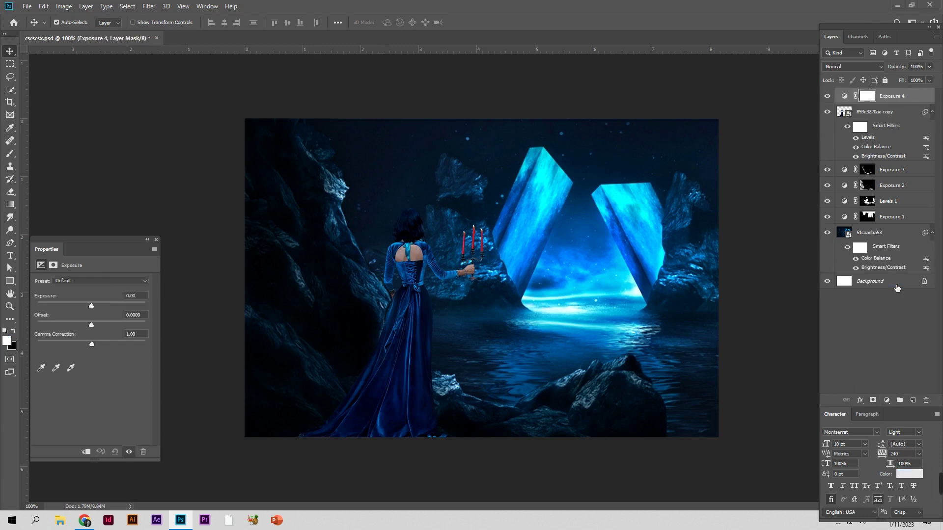
drag(92, 307, 59, 309)
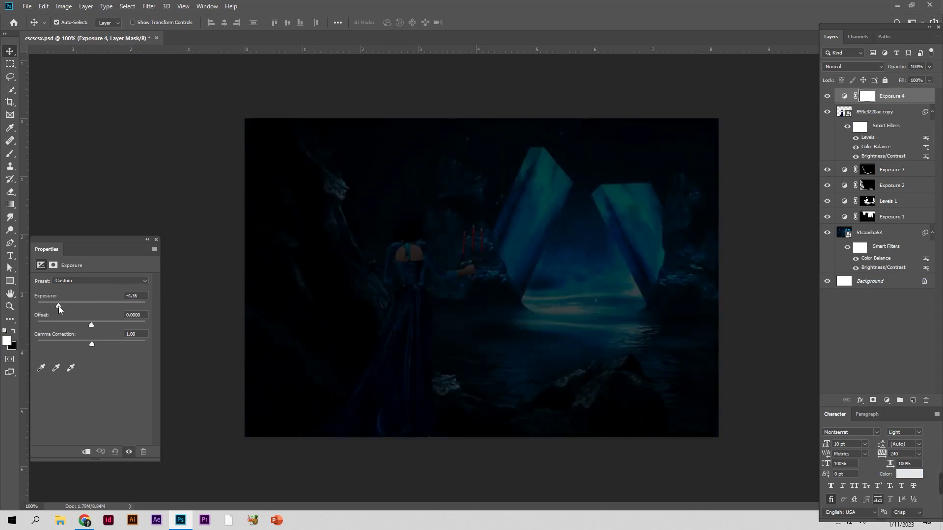
key(ctrl+i)
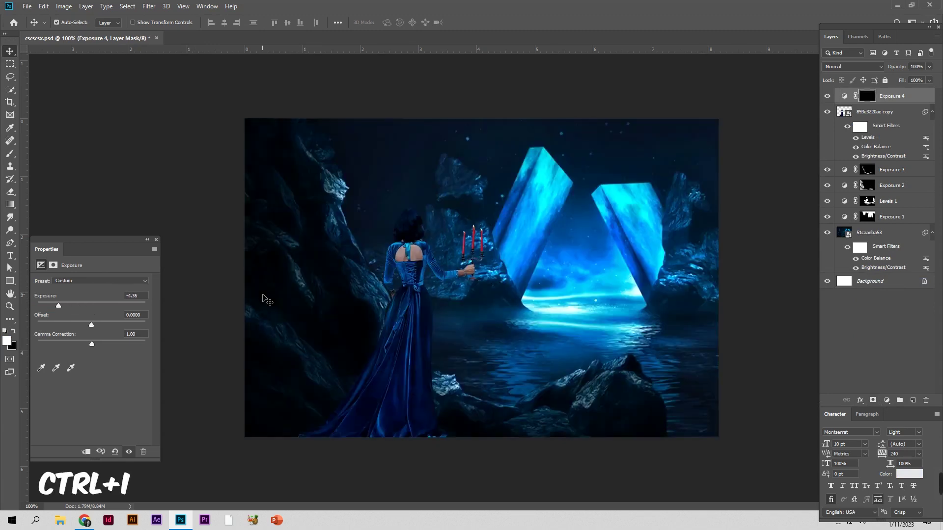
alt+click(856, 106)
Paint shadows down the woman's dress with a white brush at lowered opacity
click(10, 153)
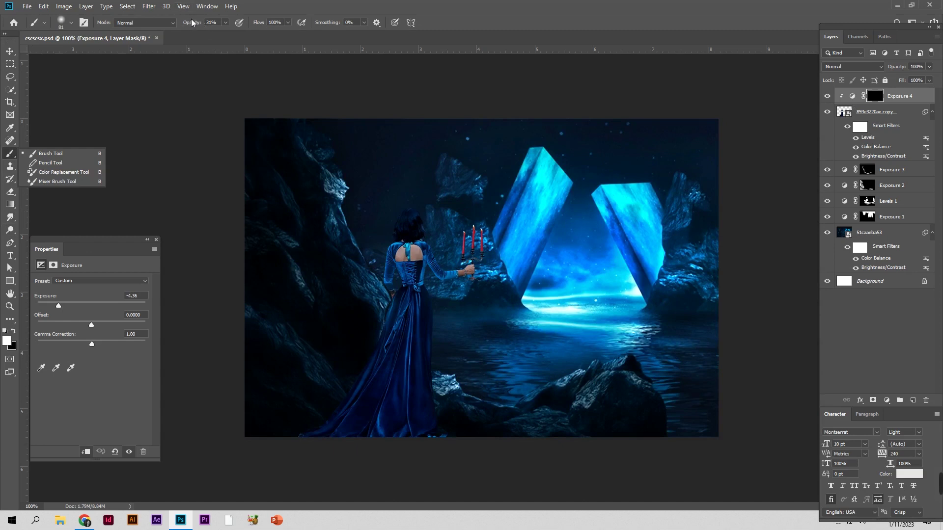
key(0)
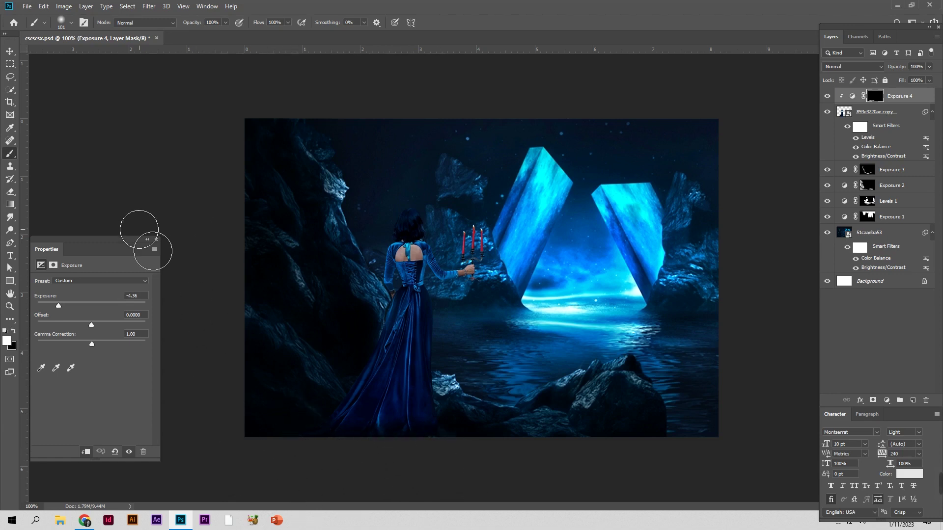
drag(201, 28, 185, 28)
click(339, 419)
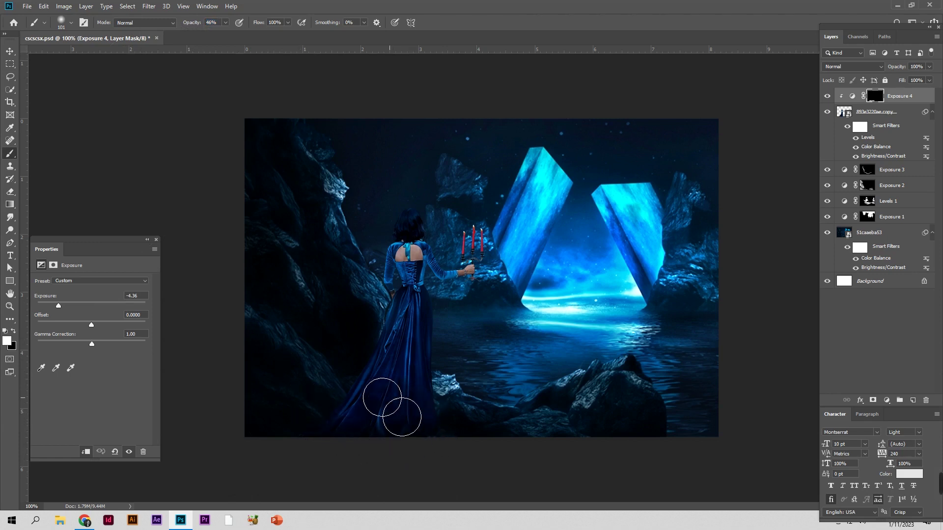
mouse_move(382, 399)
mouse_down()
mouse_move(365, 359)
mouse_move(367, 459)
mouse_up()
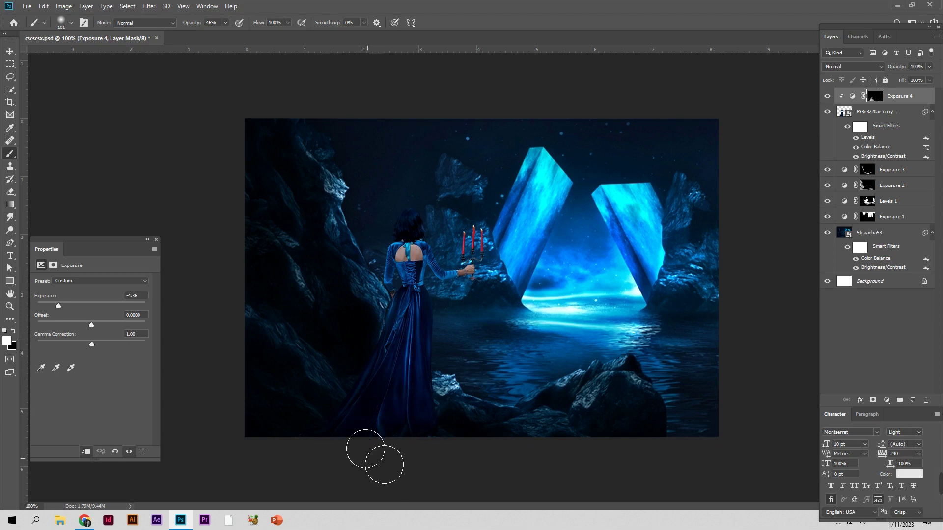
drag(397, 323, 404, 394)
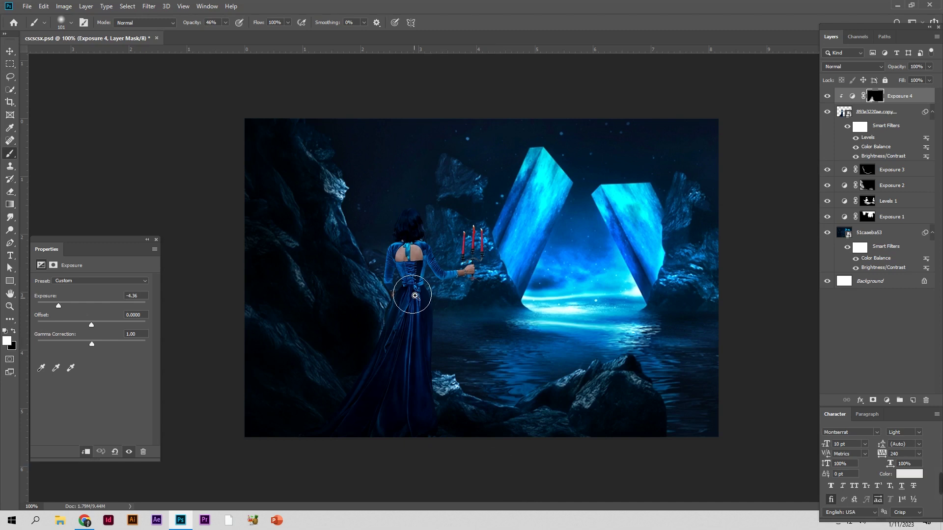
Zoom in on the woman and paint finer shadows with a smaller brush at 31% opacity
scroll(411, 295, up, 5)
drag(394, 277, 425, 284)
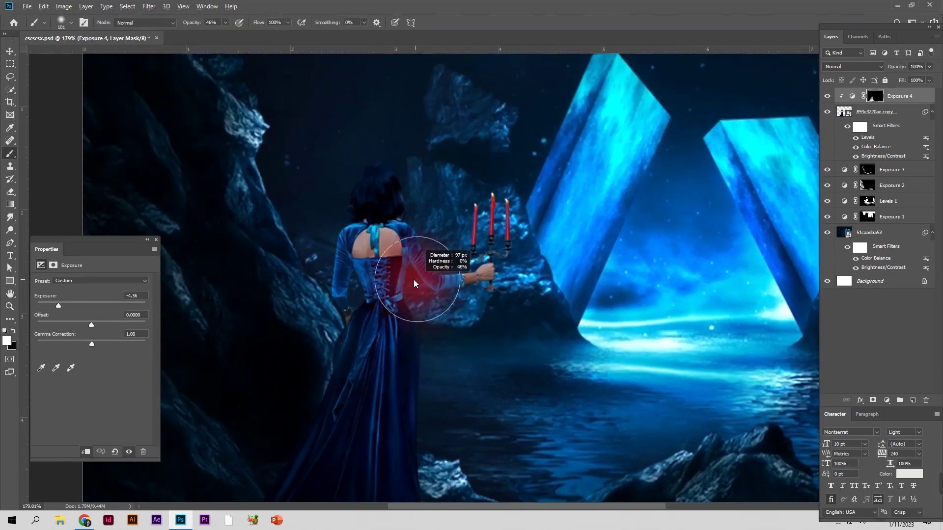
key(3)
key(1)
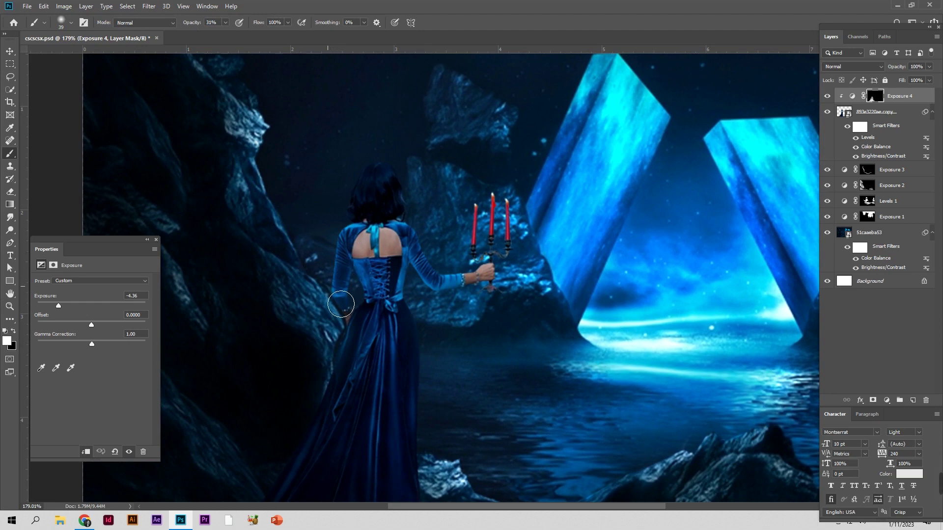
key(bracketleft)
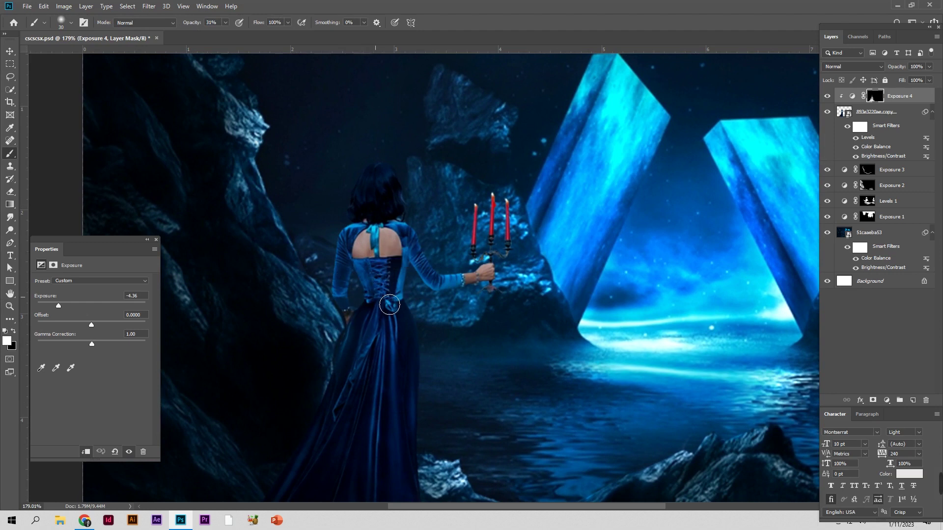
alt+right_click(430, 292)
key(z)
drag(416, 341, 381, 341)
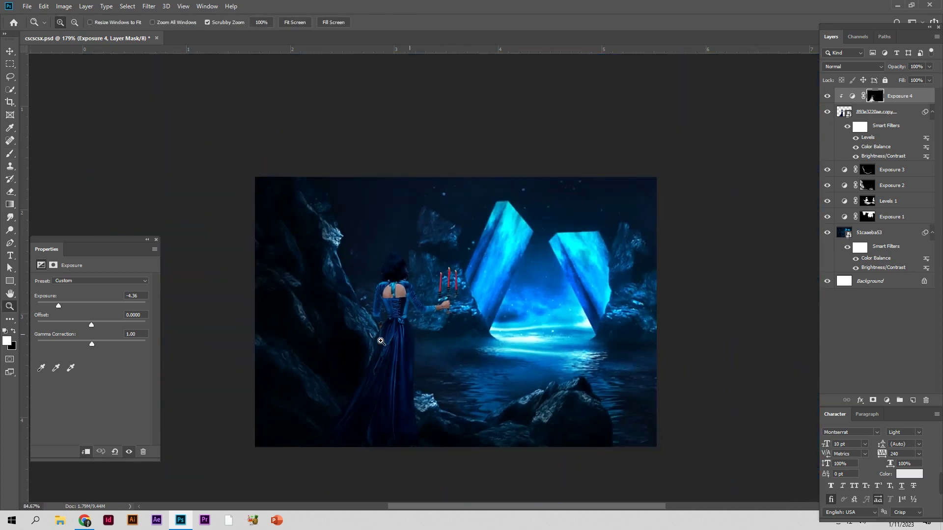
drag(381, 341, 418, 341)
key(b)
key(bracketright)
key(bracketright)
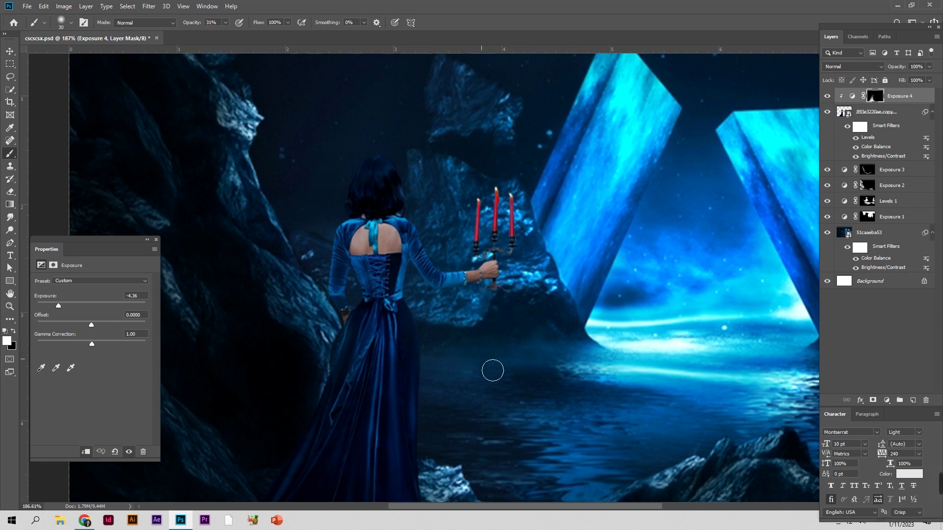
Zoom out to review the shadowed woman, toggling Exposure 4 to compare
key(z)
drag(457, 326, 427, 315)
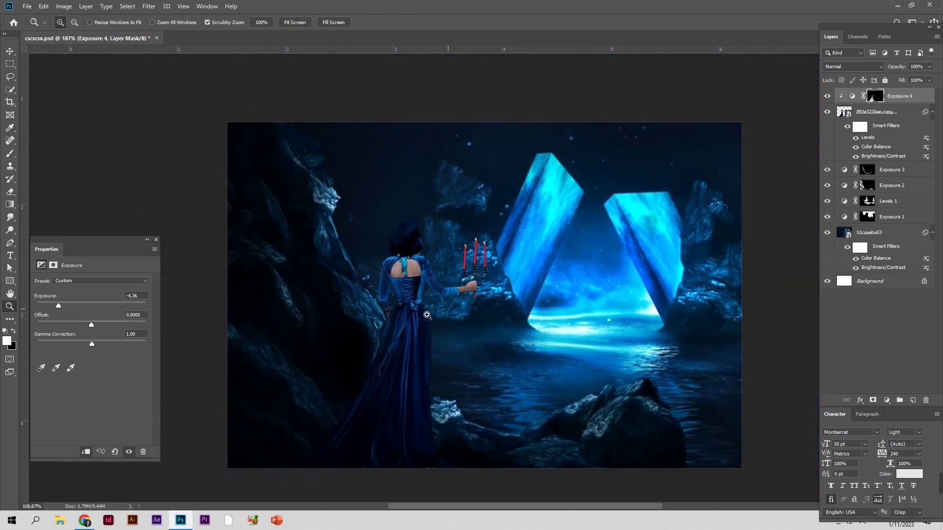
key(b)
click(832, 97)
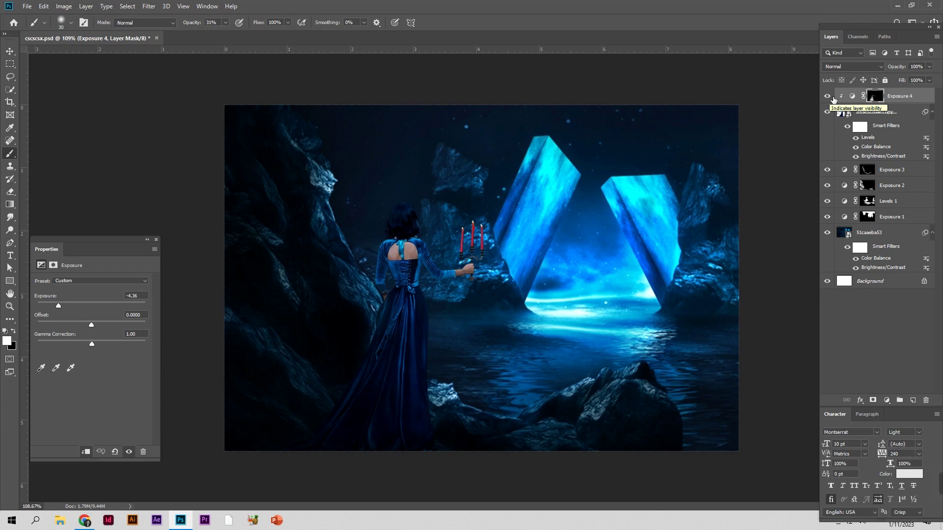
key(v)
click(411, 312)
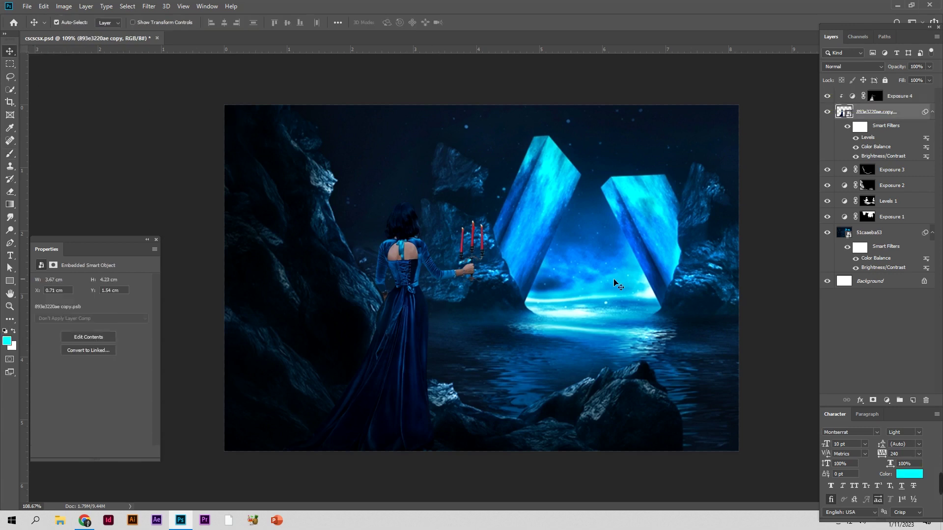
Add Exposure 5 at +2.18, invert its mask, and clip it to the woman
click(887, 401)
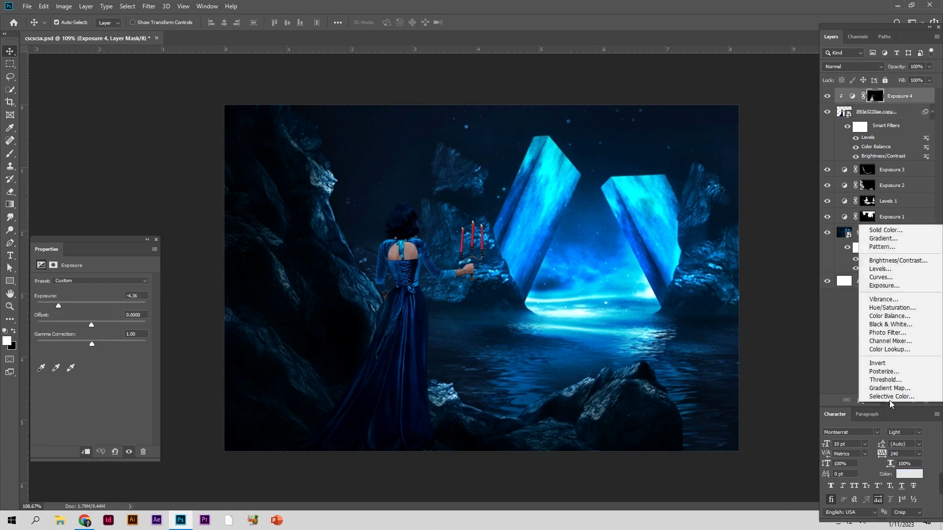
click(541, 310)
drag(91, 306, 109, 308)
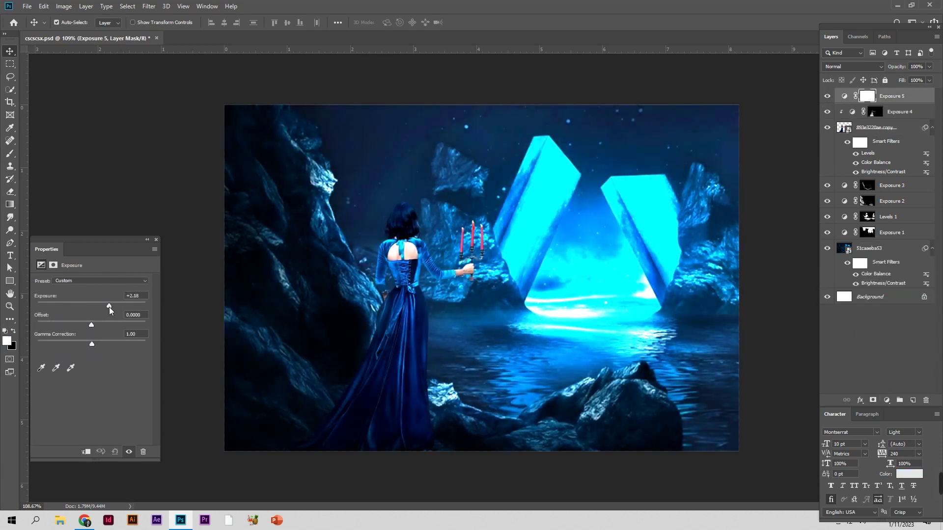
key(ctrl+i)
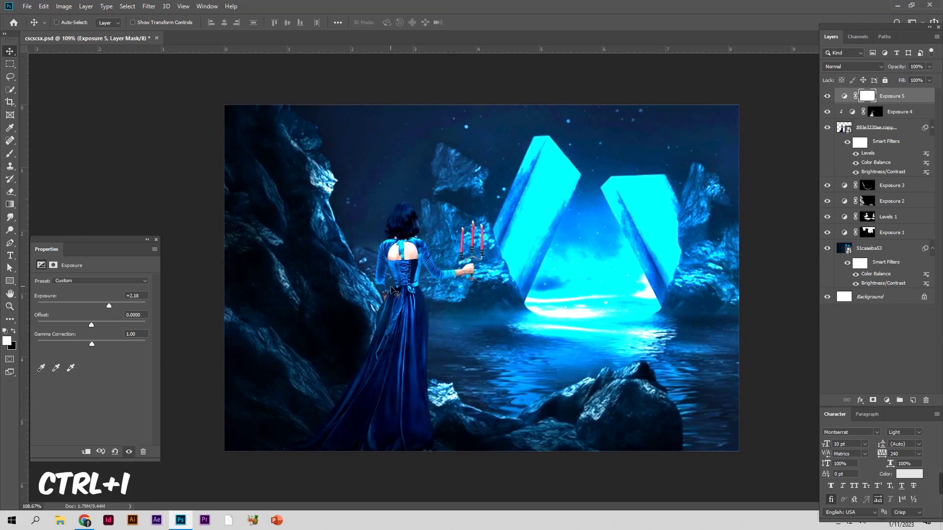
alt+click(875, 104)
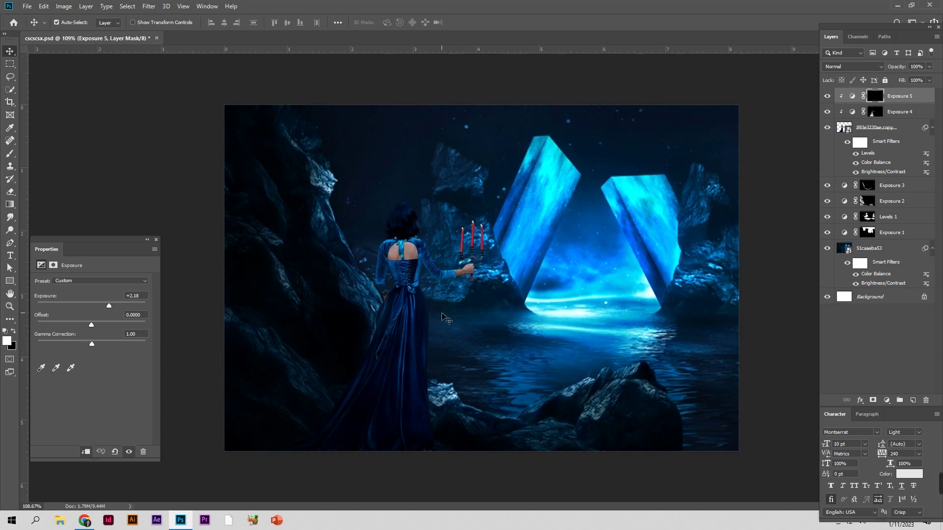
mouse_move(446, 318)
mouse_down()
mouse_move(455, 327)
mouse_move(450, 292)
mouse_up()
Brush Exposure 5 brightening onto the woman's back and dress with a soft brush at reduced opacity
click(10, 154)
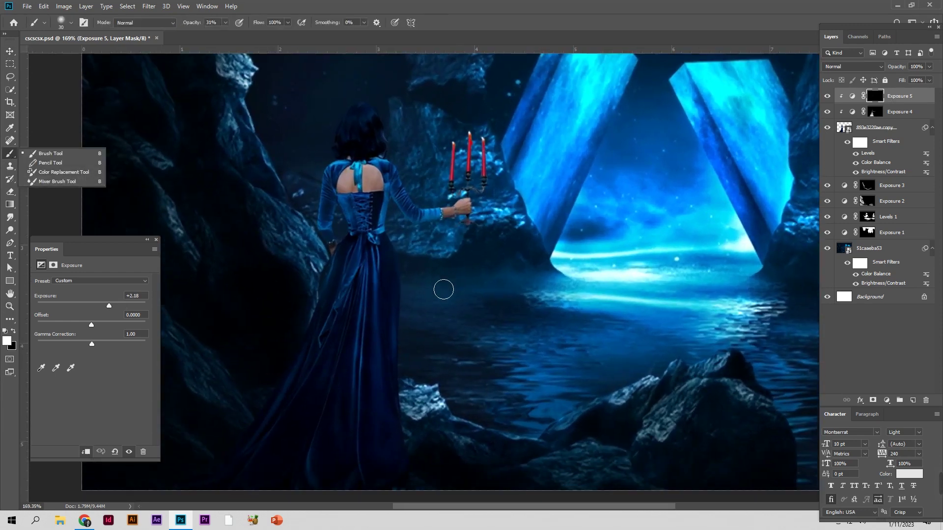
click(405, 248)
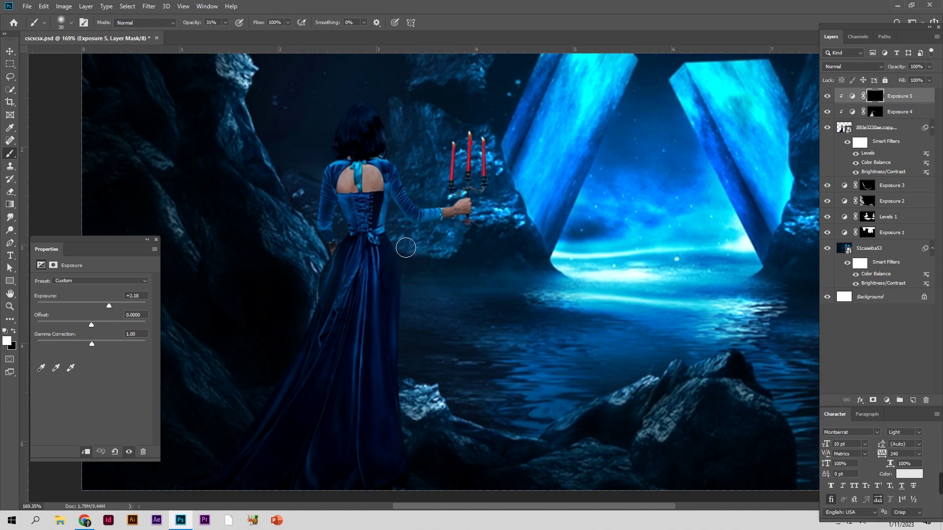
drag(198, 27, 294, 31)
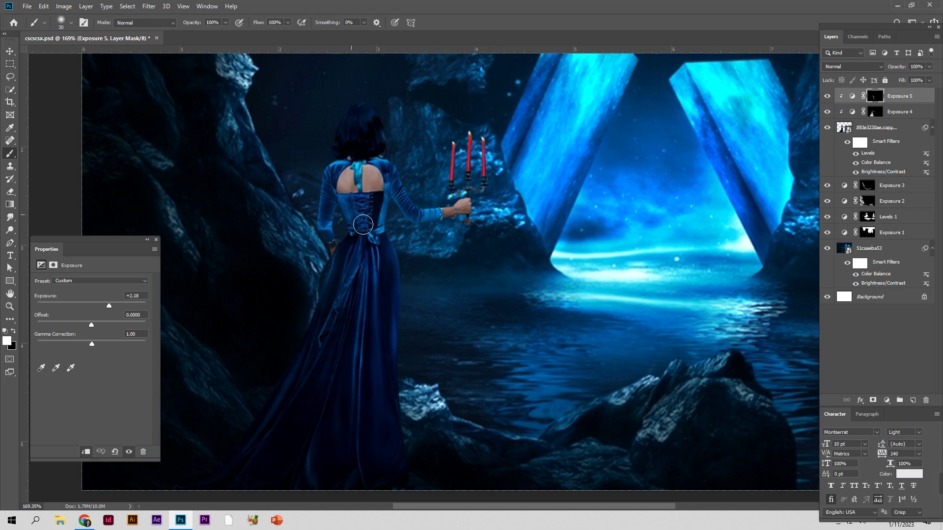
key(bracketleft)
key(bracketleft)
key(bracketleft)
drag(201, 27, 174, 27)
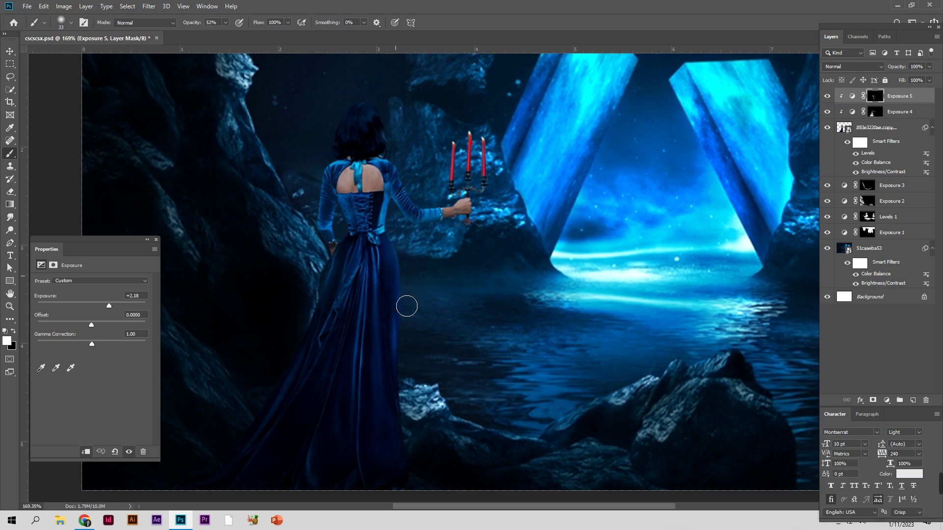
key(z)
mouse_move(423, 305)
mouse_down()
mouse_move(397, 316)
mouse_move(426, 314)
mouse_up()
key(b)
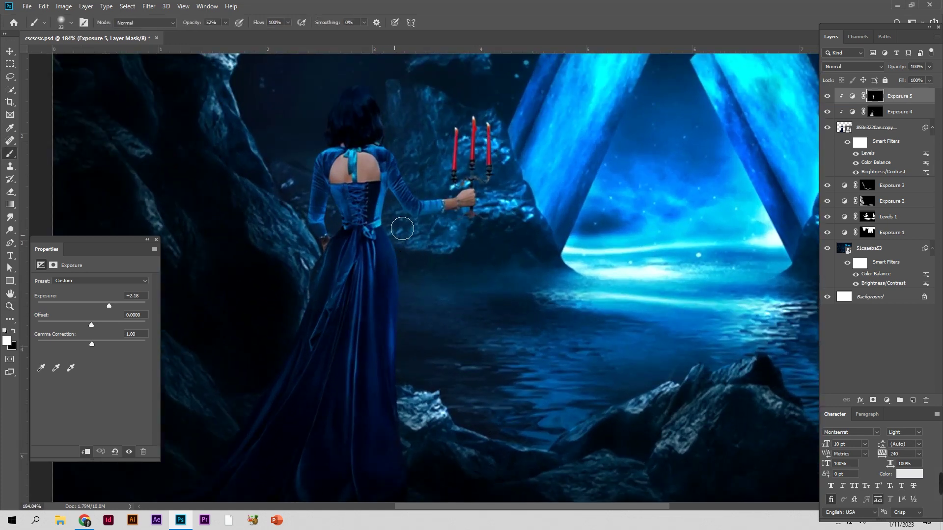
drag(200, 25, 395, 185)
drag(194, 23, 173, 23)
Paint subtle low-opacity highlights near the woman's head, then zoom in on the candles
drag(435, 292, 409, 312)
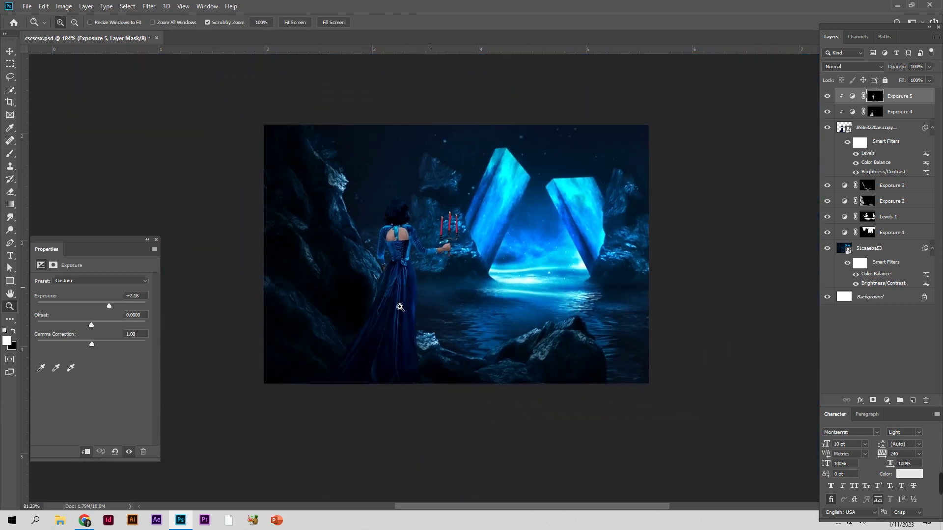
drag(395, 146, 433, 146)
drag(195, 23, 177, 26)
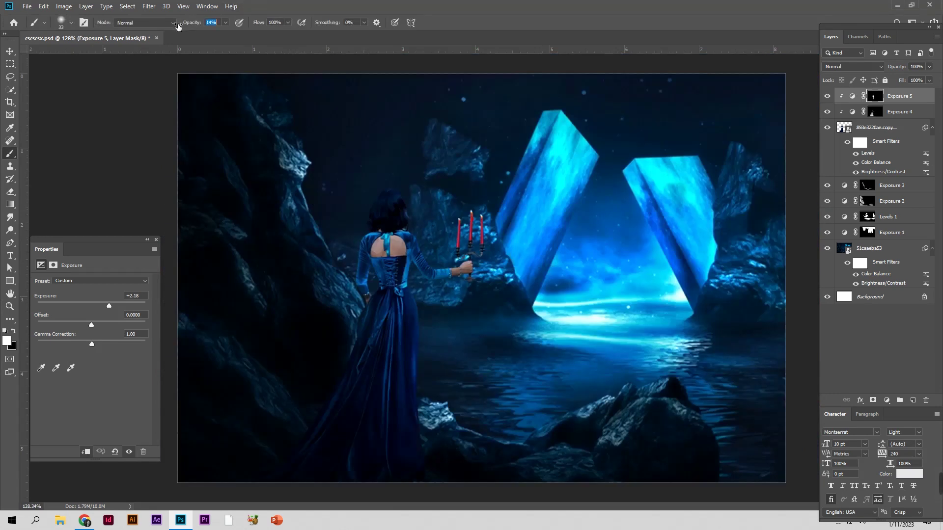
alt+right_click(392, 321)
key(z)
drag(480, 341, 468, 346)
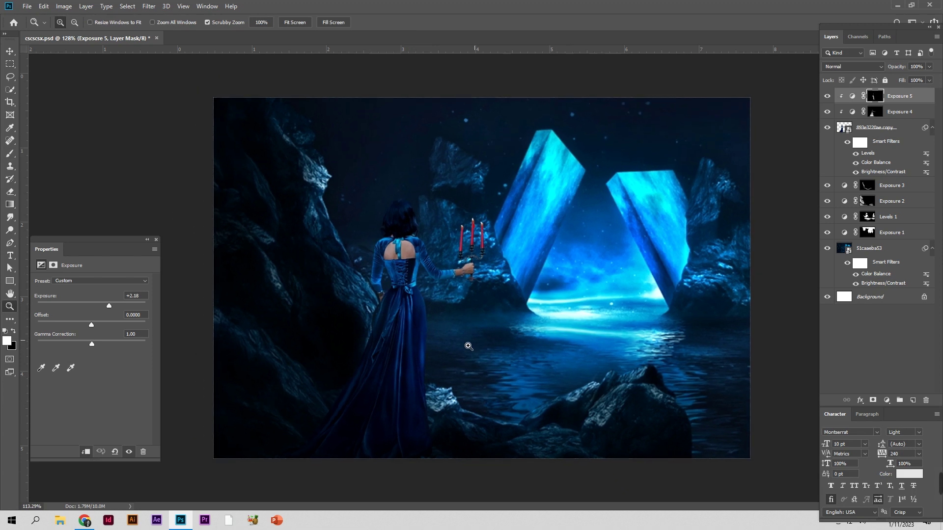
drag(468, 347, 482, 348)
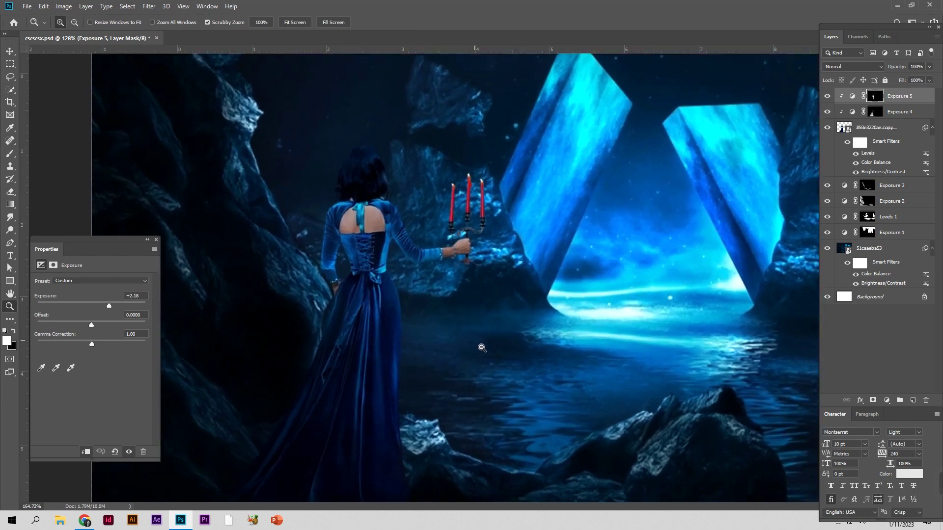
key(b)
scroll(475, 292, up, 2)
drag(475, 292, 477, 301)
key(v)
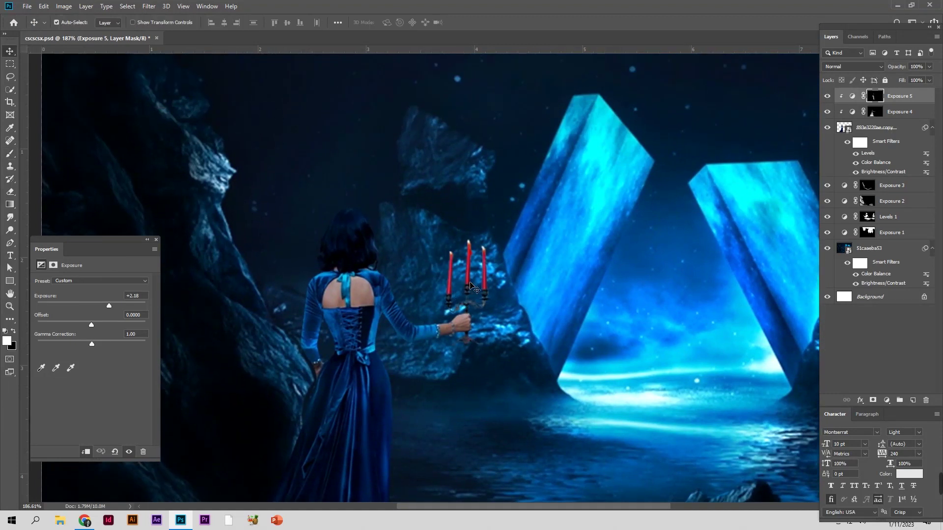
Add a new layer above the woman's layer with a small brush at 100% opacity
click(624, 290)
click(913, 400)
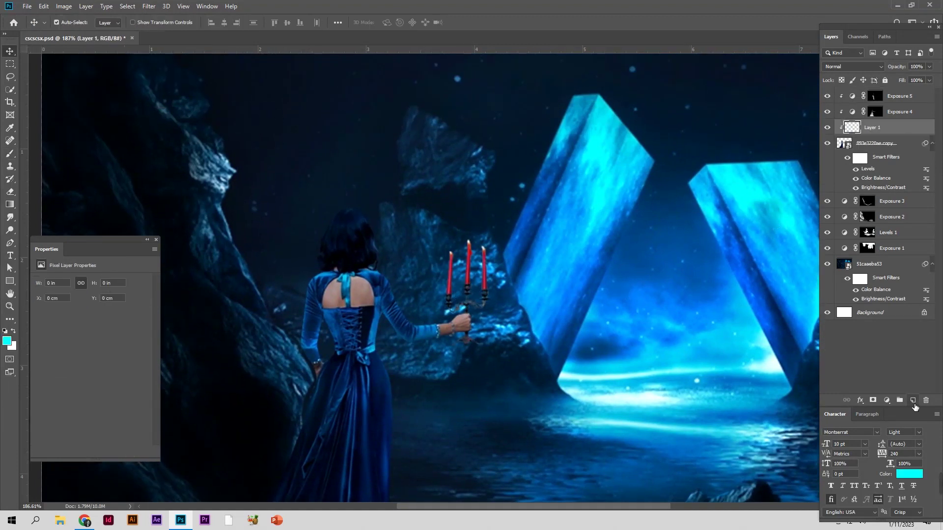
click(10, 154)
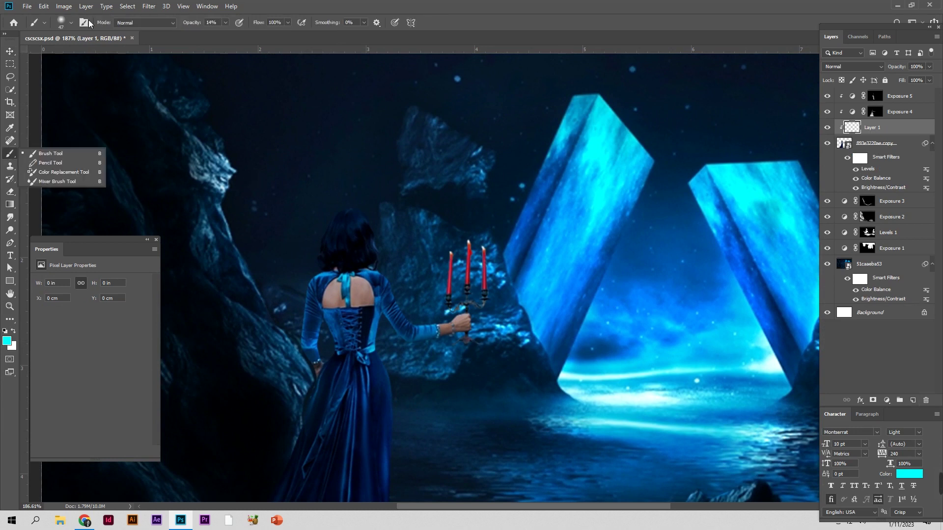
click(60, 24)
drag(68, 54, 64, 54)
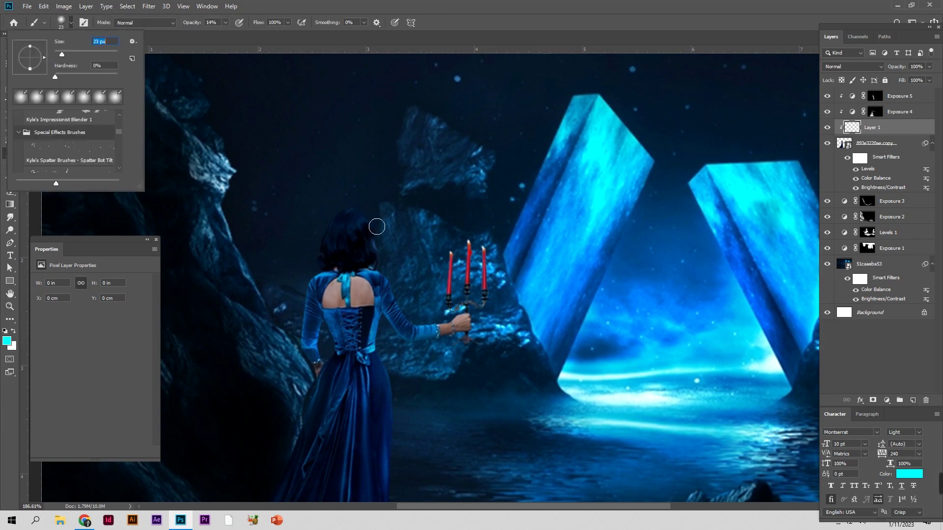
alt+right_click(460, 244)
drag(191, 23, 295, 26)
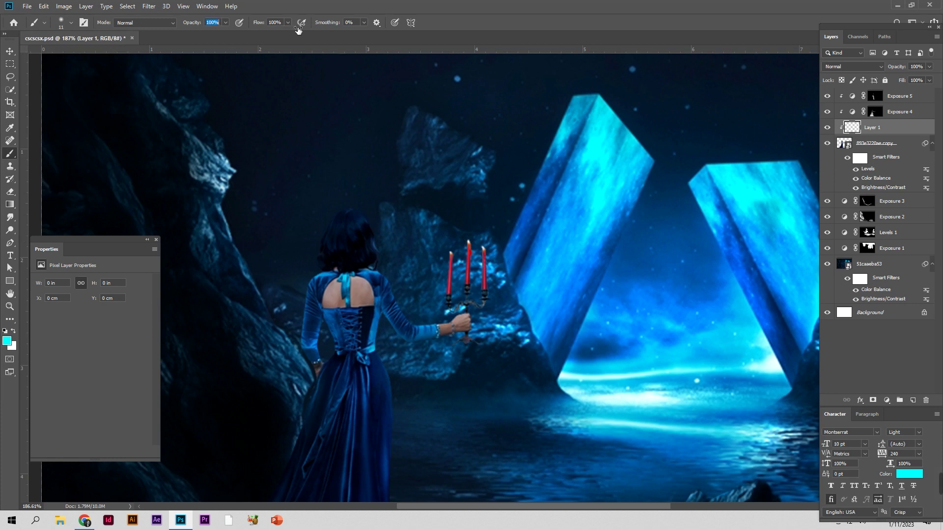
Pick orange #ff6600 and dab a flame onto the right candle tip
alt+click(451, 255)
click(7, 342)
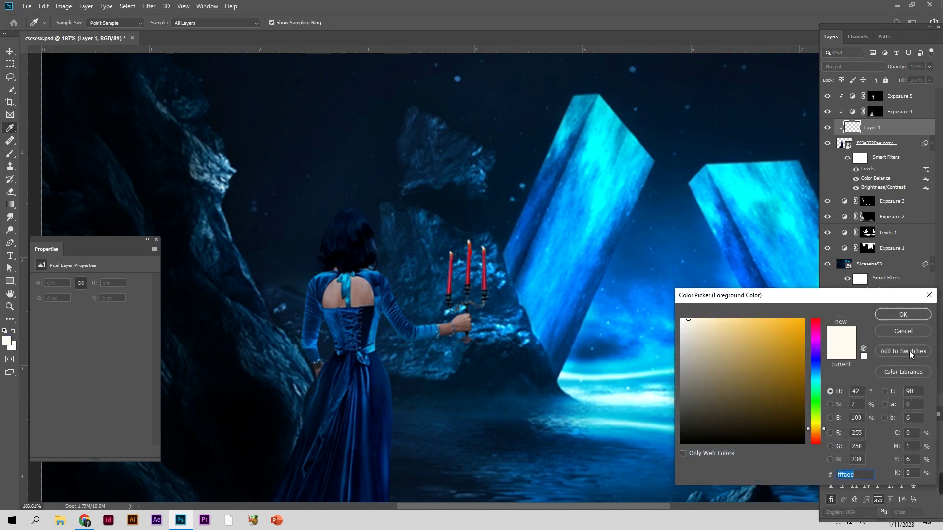
click(800, 328)
click(903, 314)
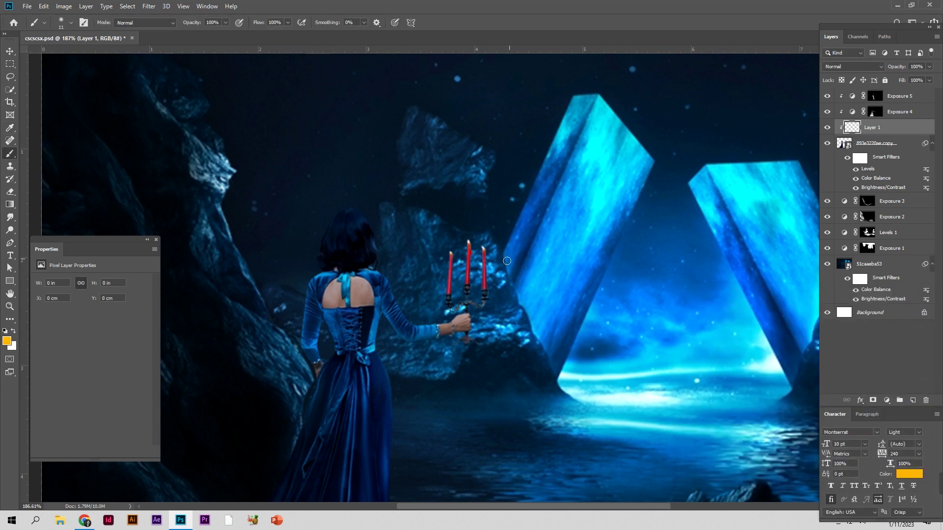
click(484, 248)
Move the flame layer to the top, unclip it, and paint a deeper orange flame
drag(915, 130, 914, 96)
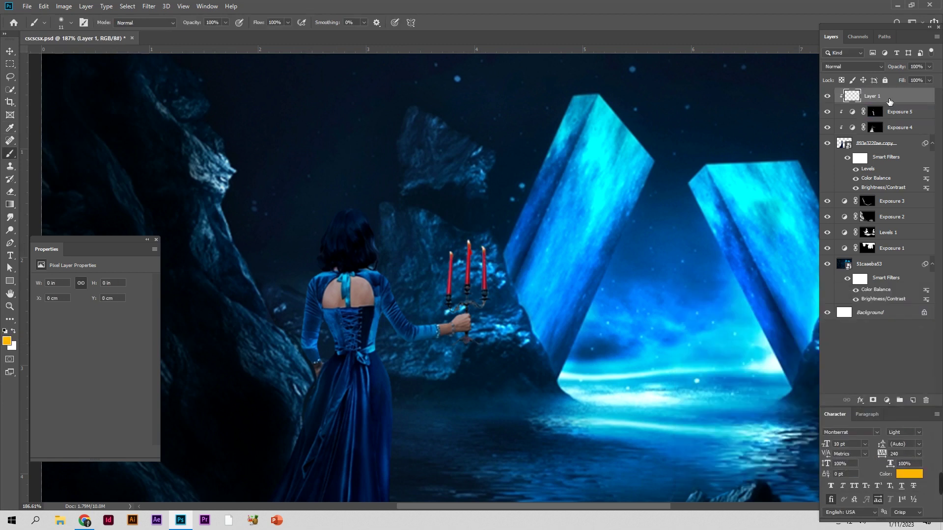
alt+click(851, 103)
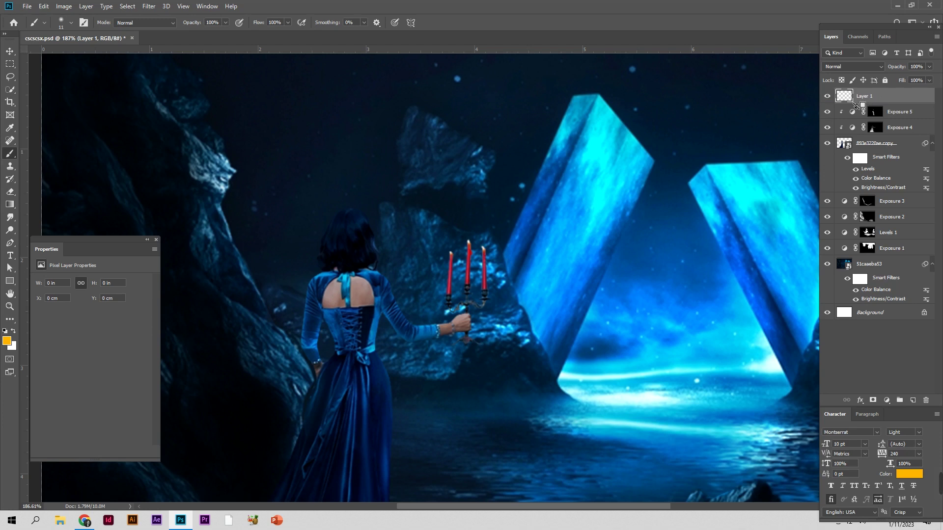
click(7, 341)
drag(820, 434, 819, 438)
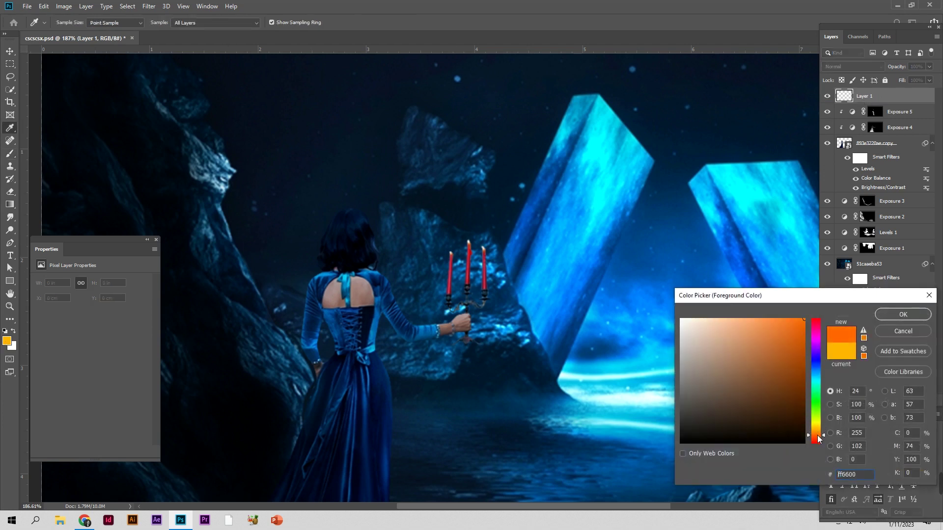
click(903, 315)
key(b)
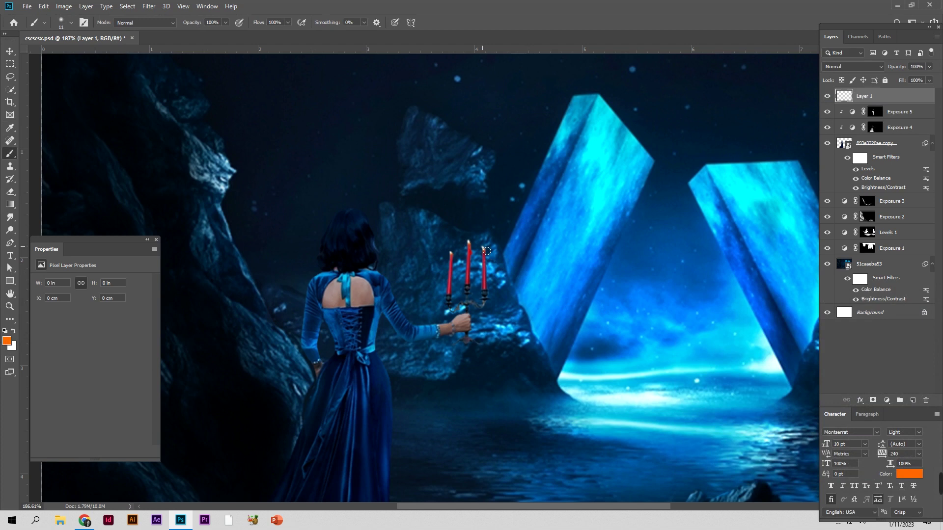
click(487, 252)
click(844, 66)
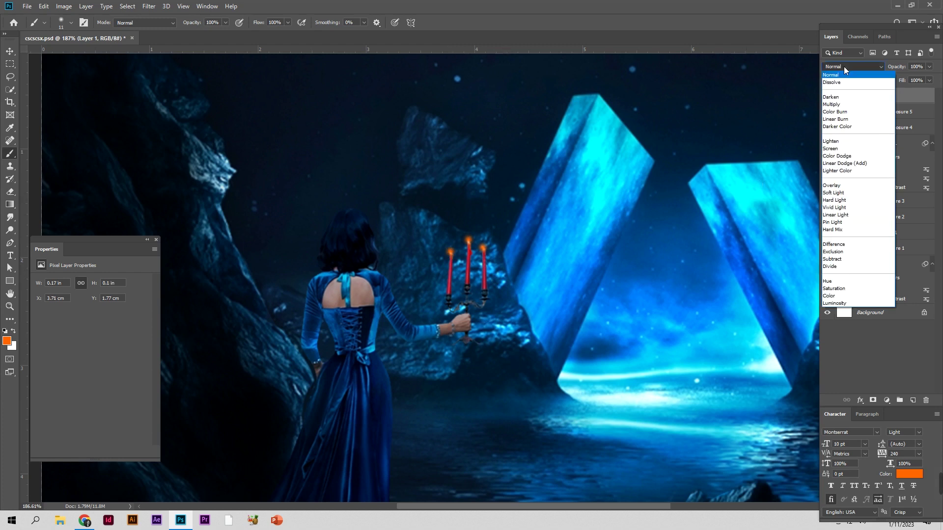
Set the flame layer to Linear Dodge (Add) and apply its Blending Options
click(863, 164)
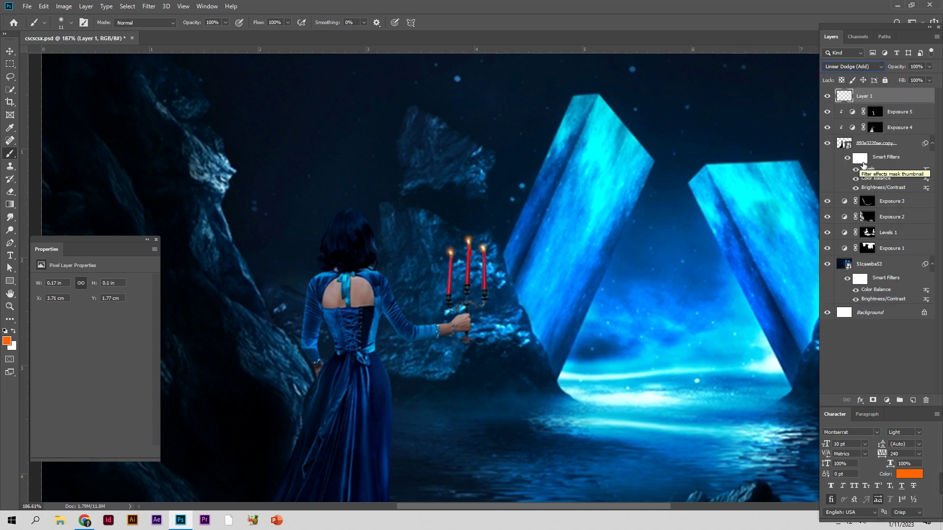
click(860, 401)
click(883, 414)
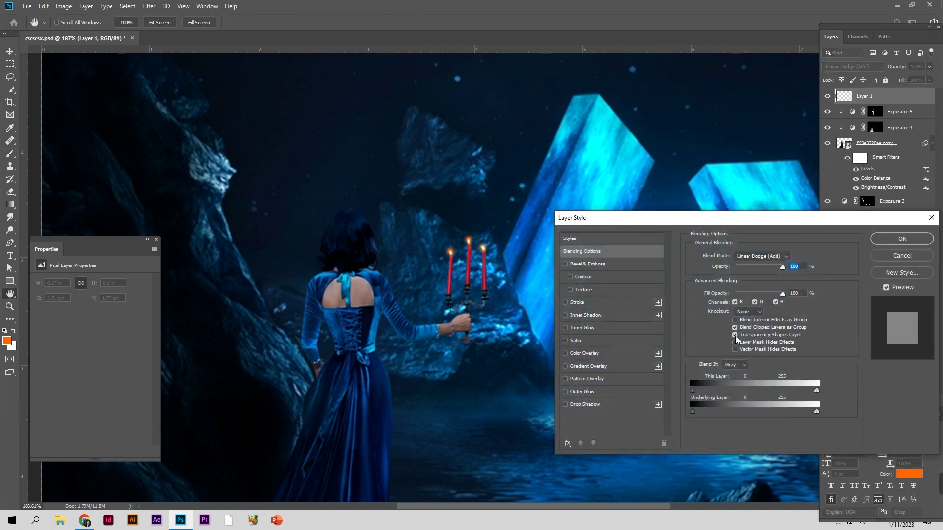
click(902, 238)
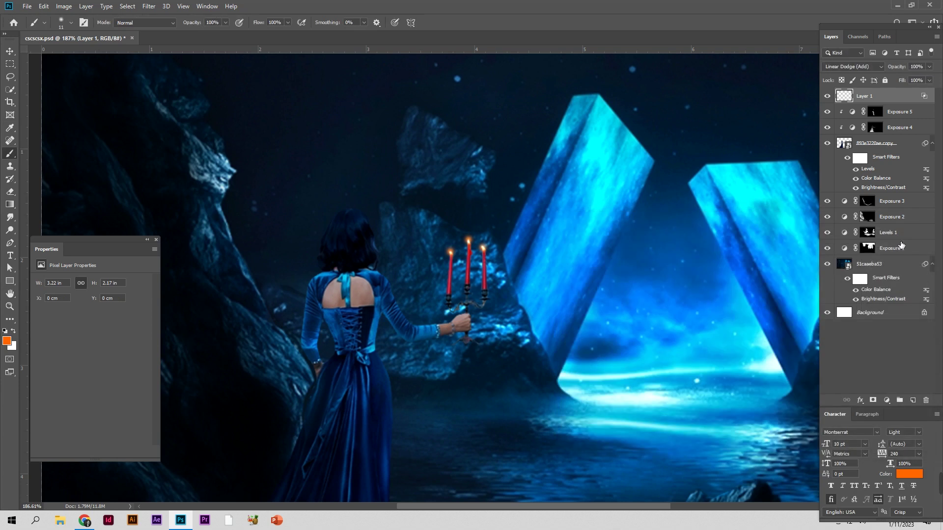
Paint a soft, low-opacity glow around the middle candle flame with a larger brush
alt+right_click(486, 254)
drag(199, 28, 175, 29)
click(475, 246)
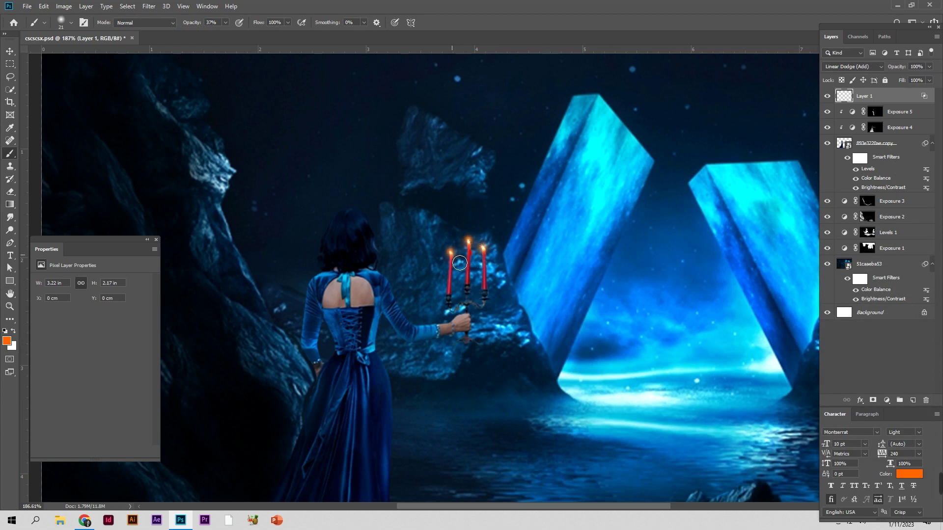
key(z)
mouse_move(531, 303)
mouse_down()
mouse_move(494, 309)
mouse_move(546, 318)
mouse_up()
key(b)
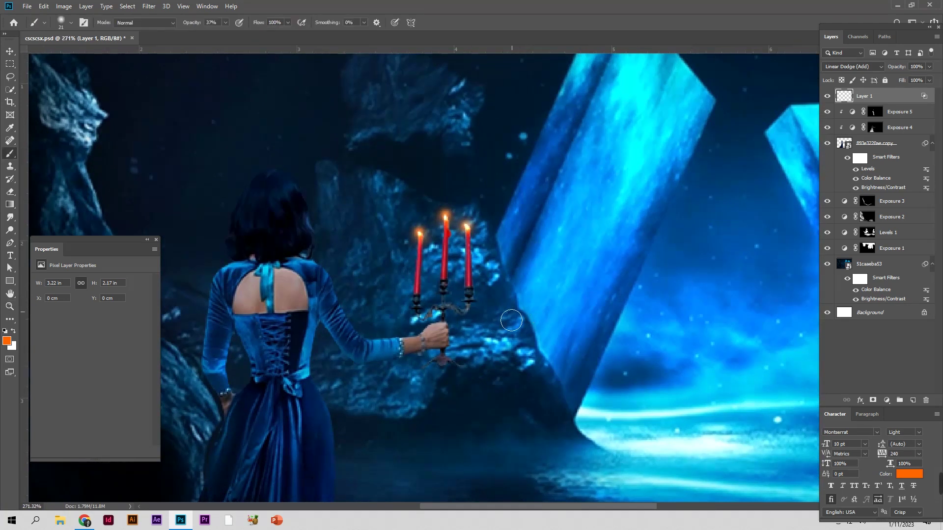
drag(416, 309, 455, 310)
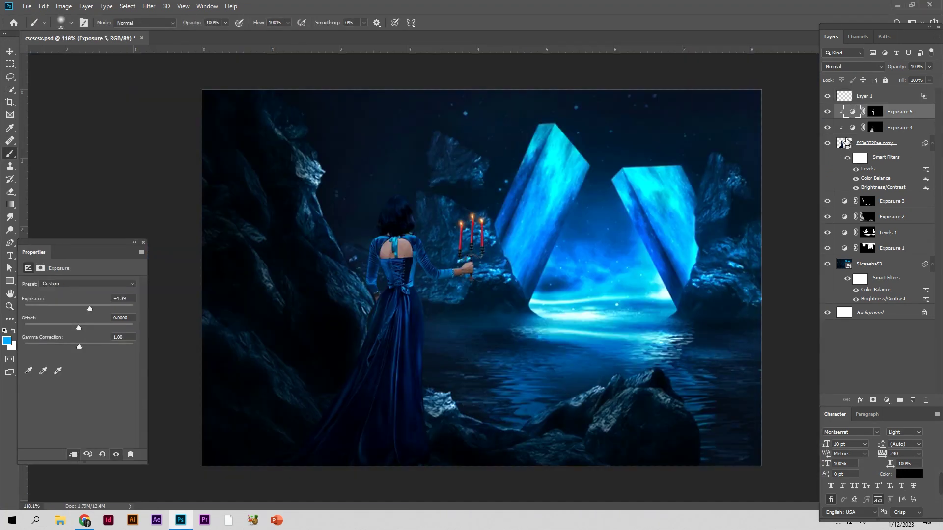
Add a new layer clipped to the woman and choose light blue #73d1ff
click(859, 143)
click(912, 400)
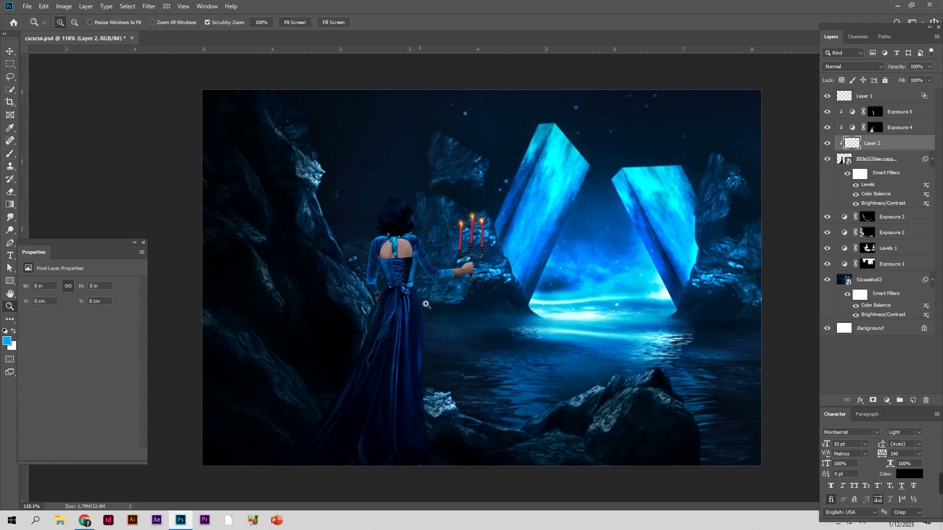
scroll(423, 309, up, 2)
click(6, 341)
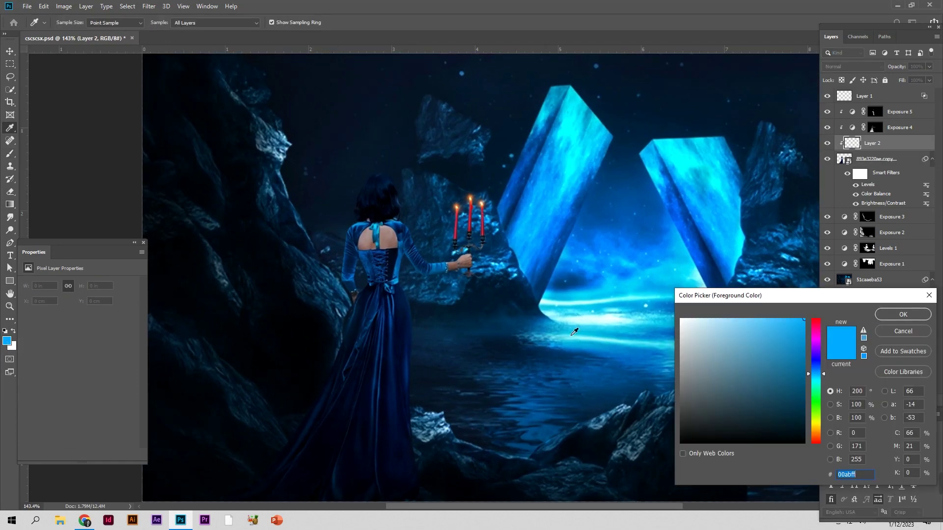
click(753, 318)
click(902, 315)
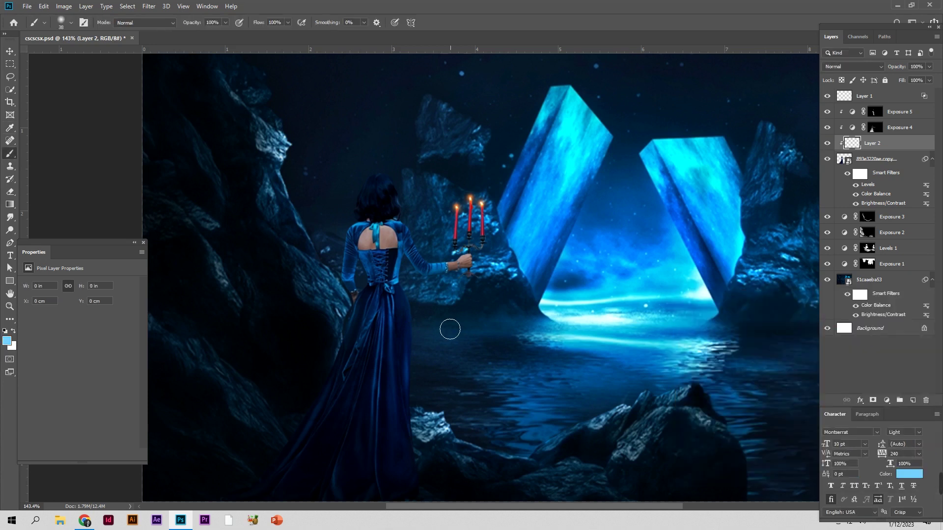
Paint a light-blue rim light along the woman's dress edge with a smaller brush
drag(417, 290, 410, 292)
click(410, 289)
drag(414, 295, 418, 301)
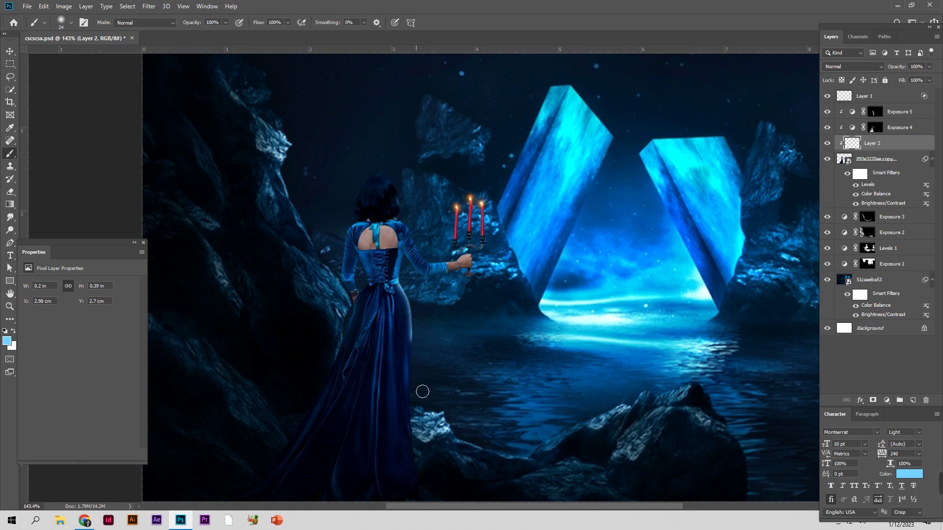
drag(423, 405, 422, 405)
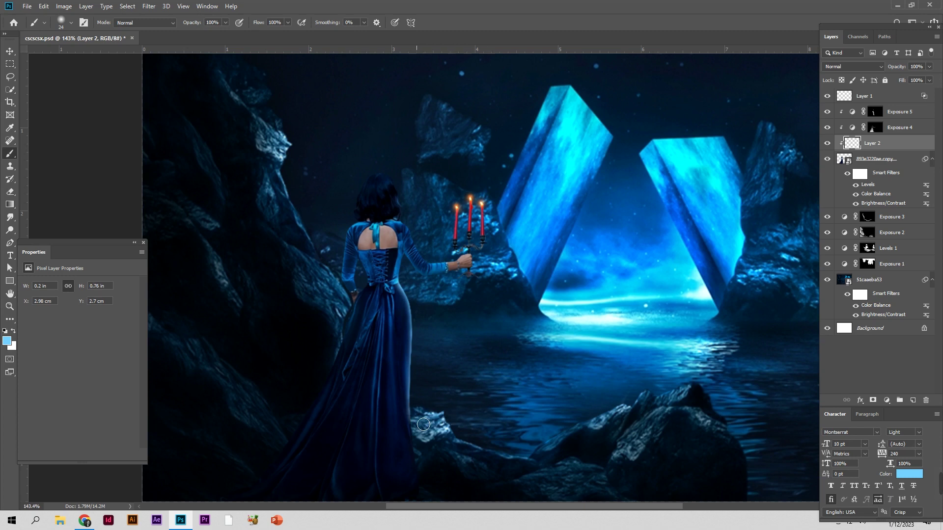
click(149, 6)
mouse_move(154, 117)
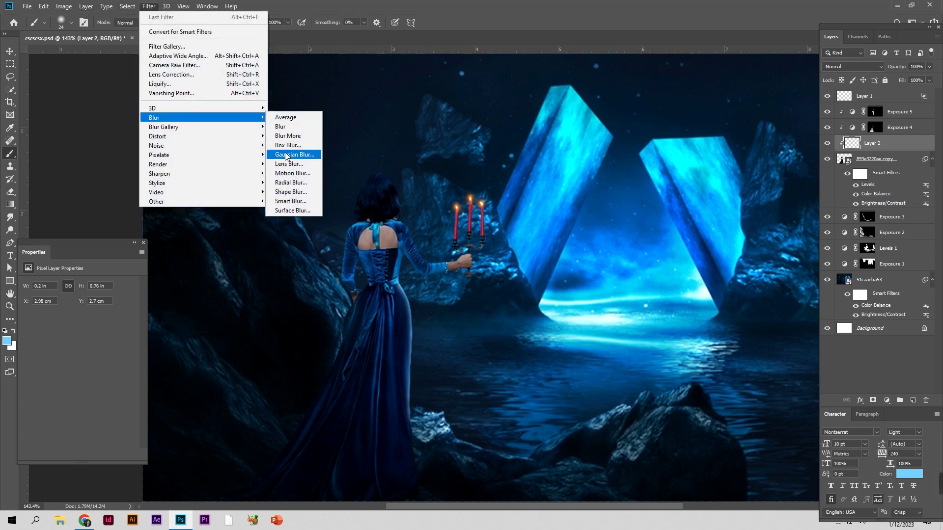
Soften the rim-light strokes with a Gaussian Blur of radius 10
click(287, 155)
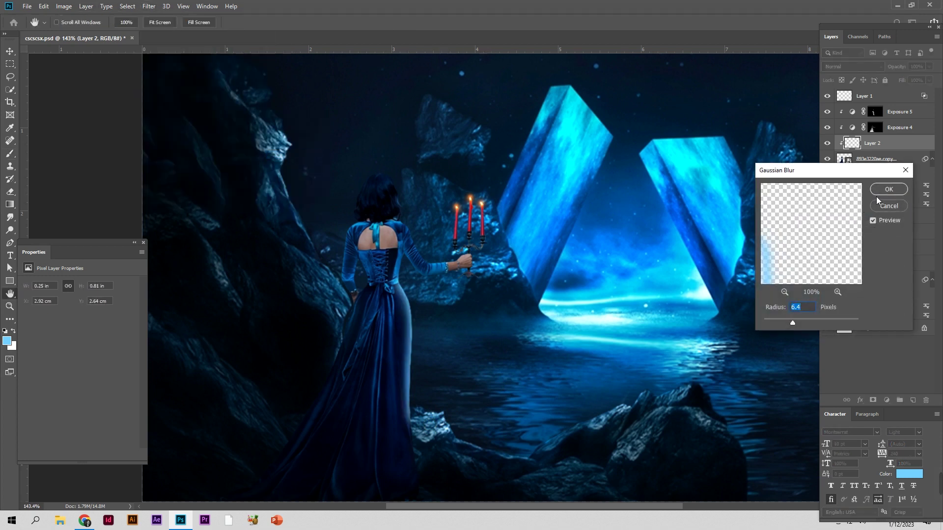
drag(799, 322, 812, 322)
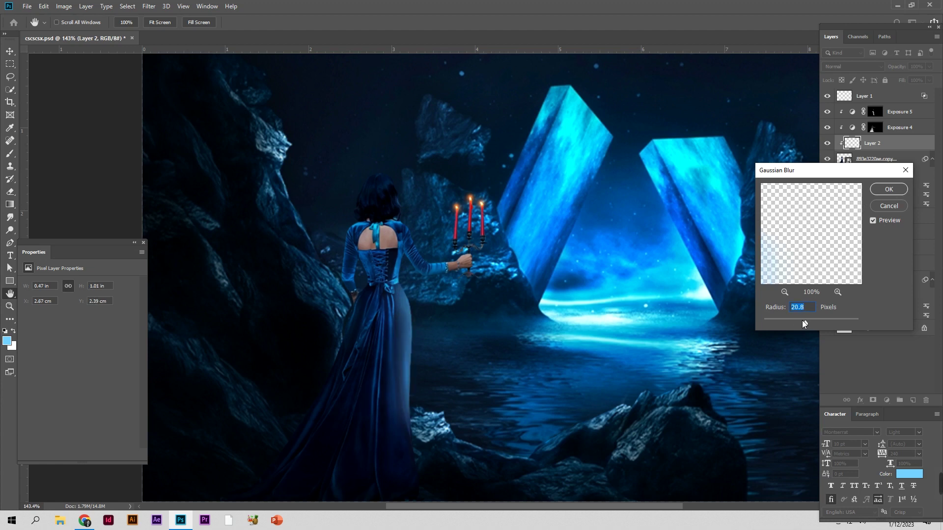
drag(804, 321, 802, 322)
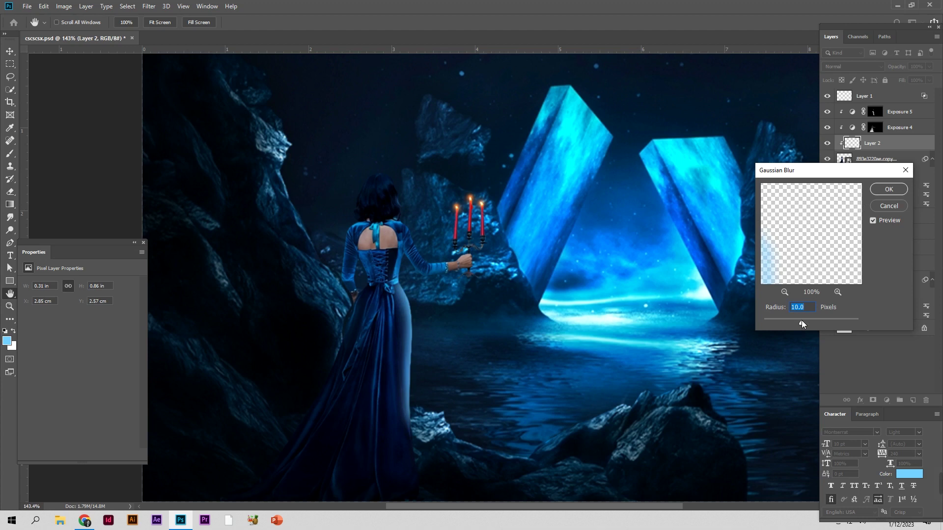
click(888, 189)
Blend Layer 2 as Hard Light at 71% opacity, with Transparency Shapes Layer off
click(875, 67)
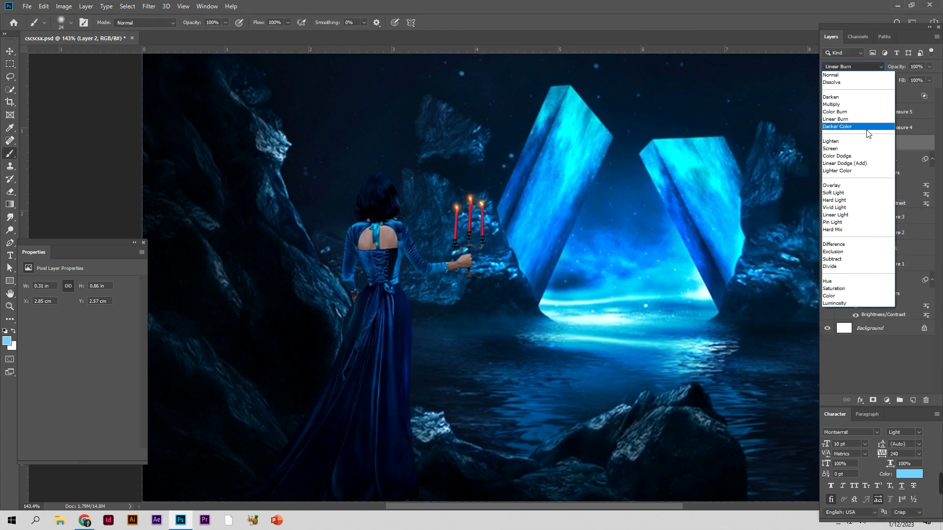
click(863, 164)
drag(901, 70, 868, 72)
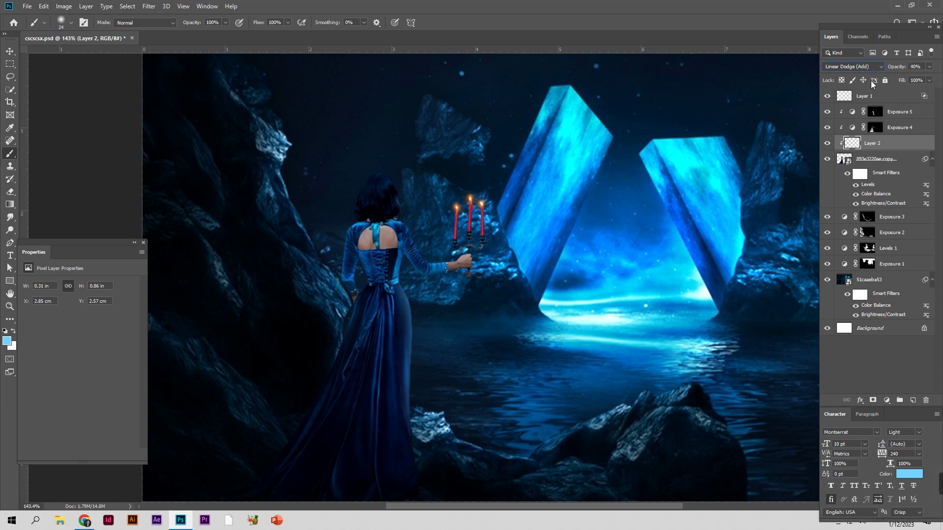
click(857, 67)
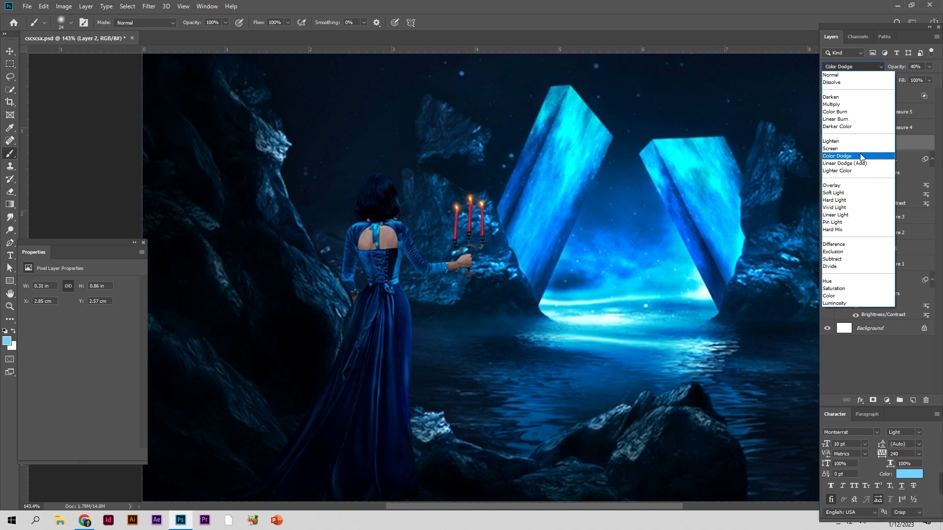
click(859, 202)
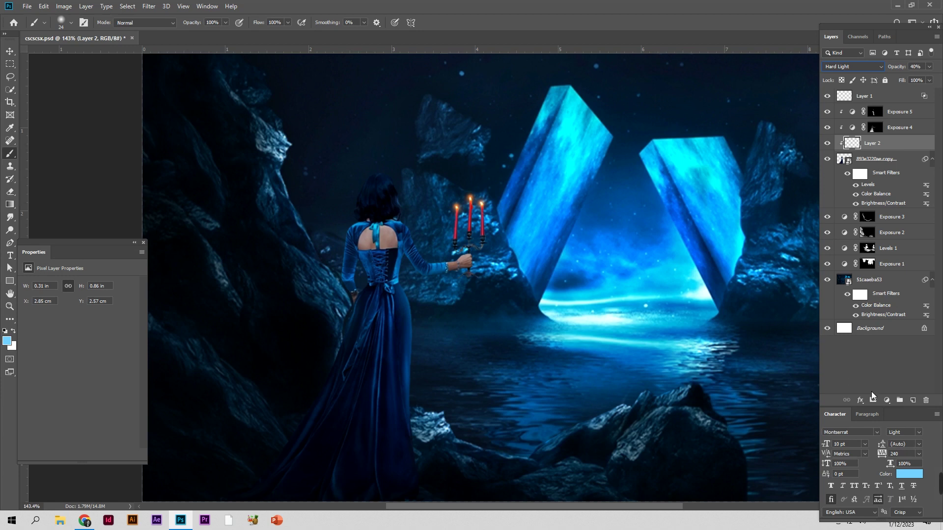
click(867, 403)
click(735, 335)
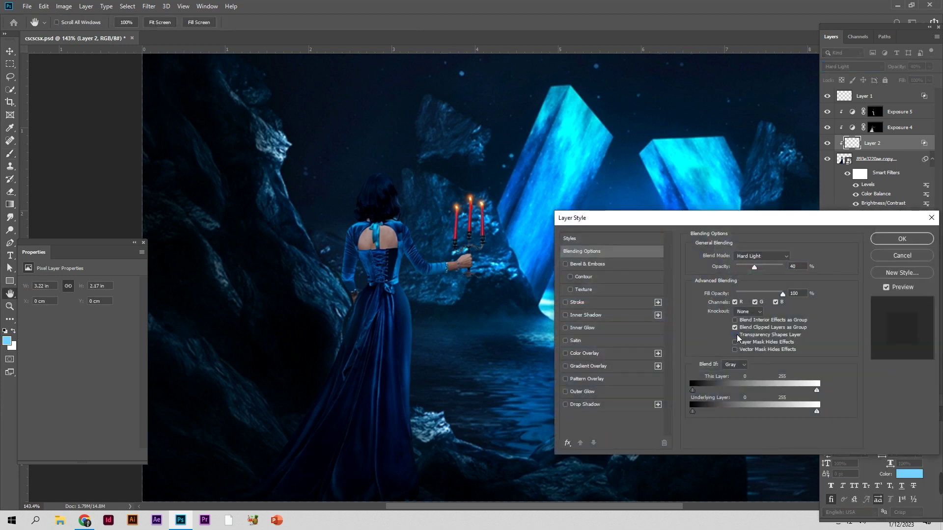
click(901, 240)
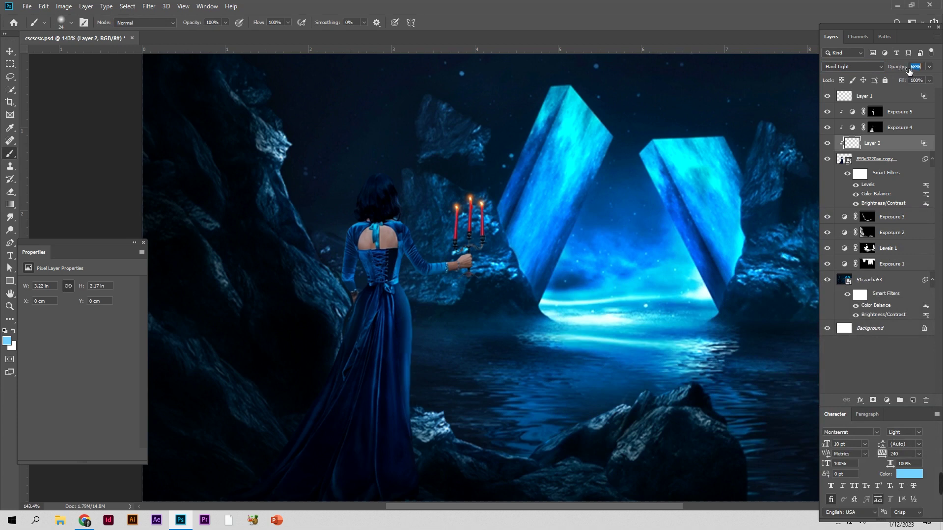
text(71)
key(Return)
Mask Layer 2 and hide part of the dress glow with a size-46 brush at 67%
click(874, 401)
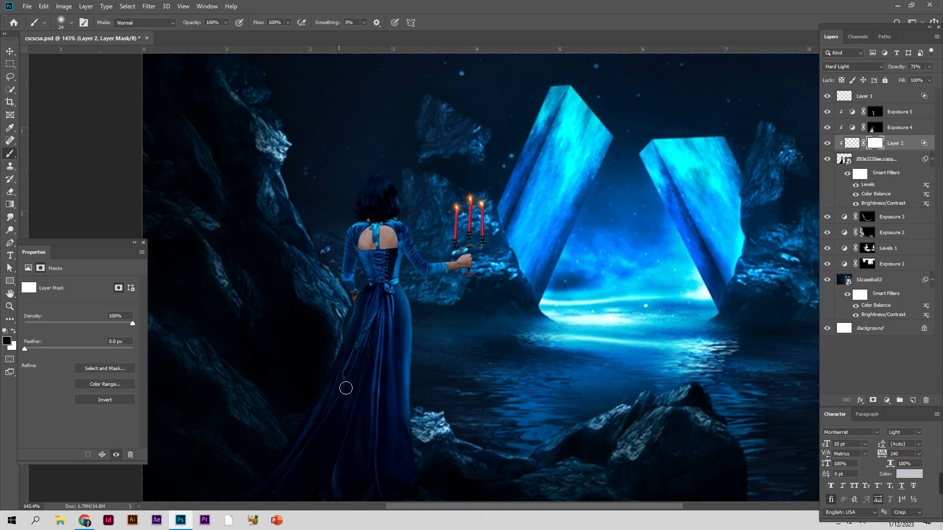
alt+right_click(400, 385)
drag(395, 324, 403, 317)
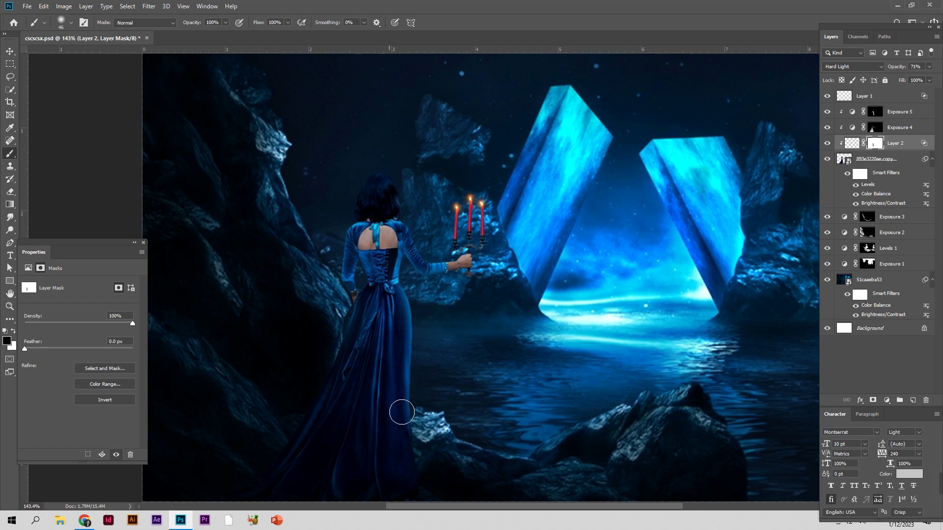
drag(201, 26, 186, 28)
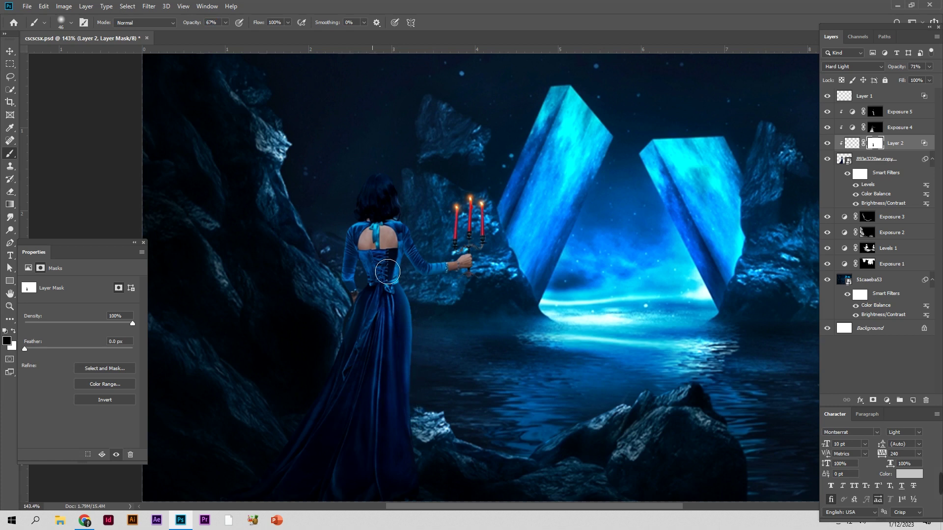
Reframe the view on the woman and candelabra and reselect Layer 2
key(z)
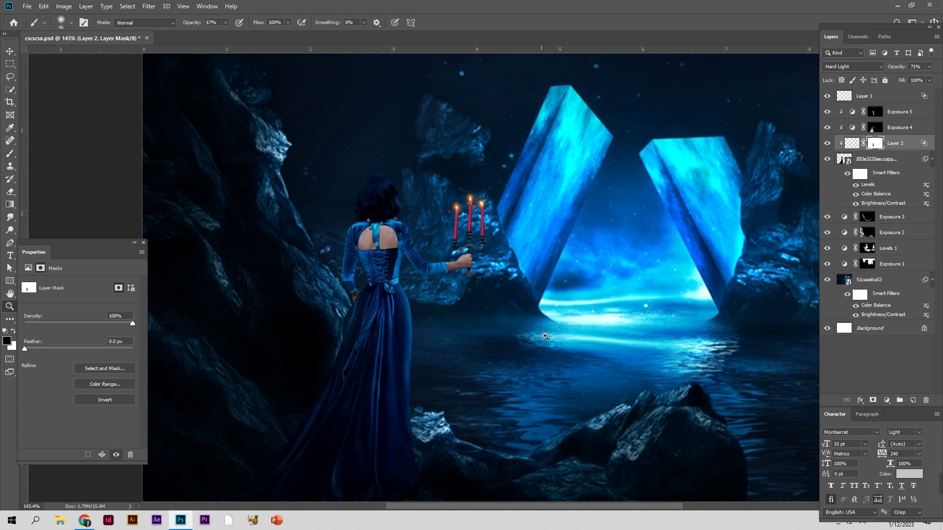
drag(545, 337, 530, 339)
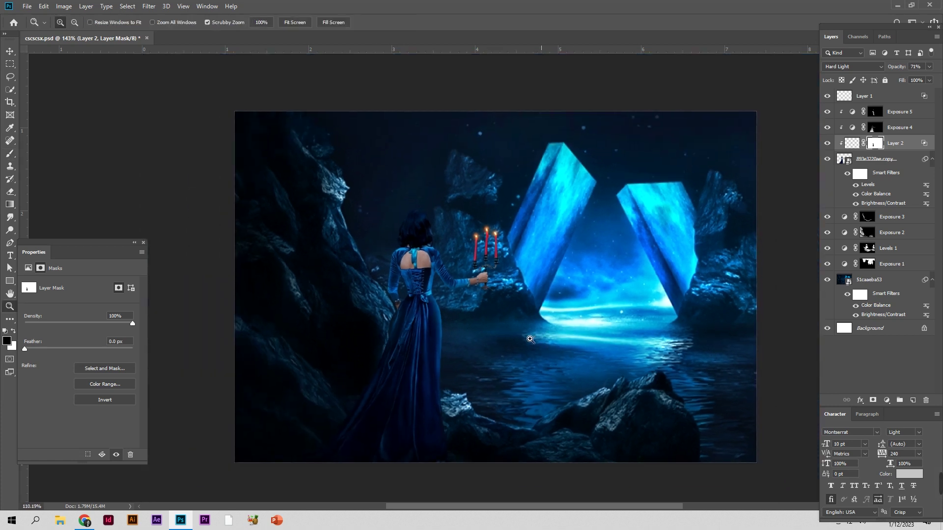
drag(530, 339, 580, 339)
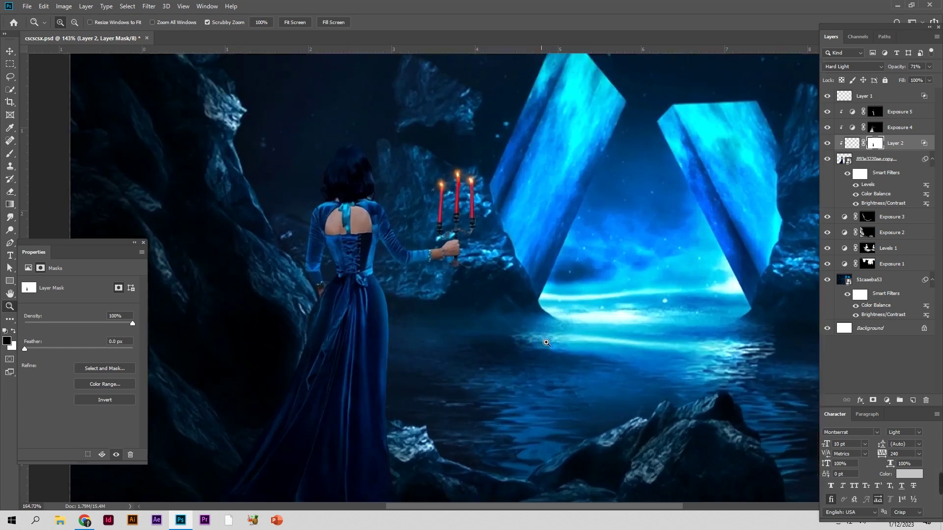
key(b)
drag(514, 309, 430, 351)
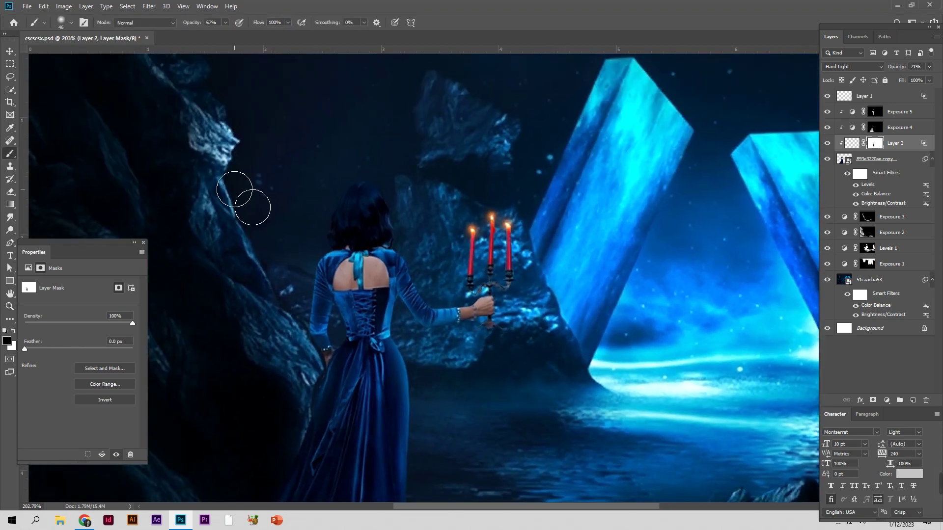
key(v)
key(alt+bracketright)
click(899, 149)
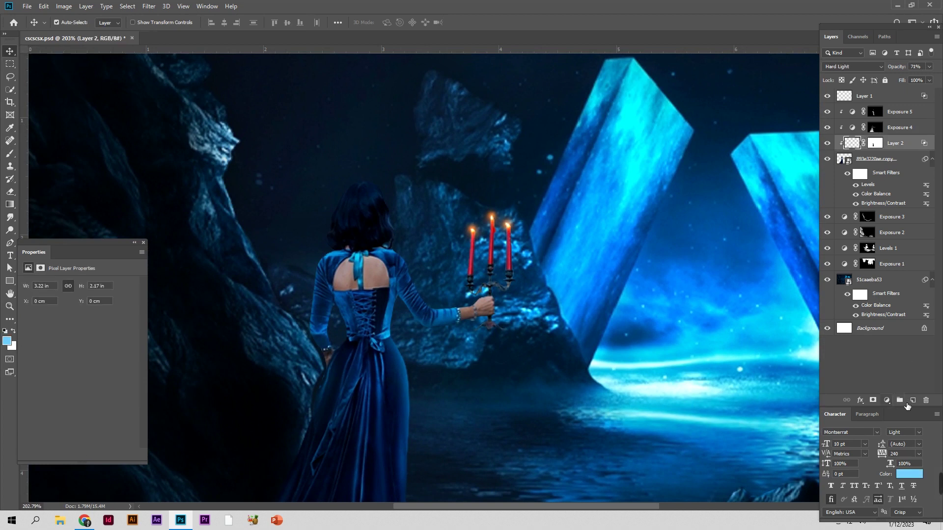
Add a new layer, sample the candle flame's pale yellow, and set brush size 25
click(908, 403)
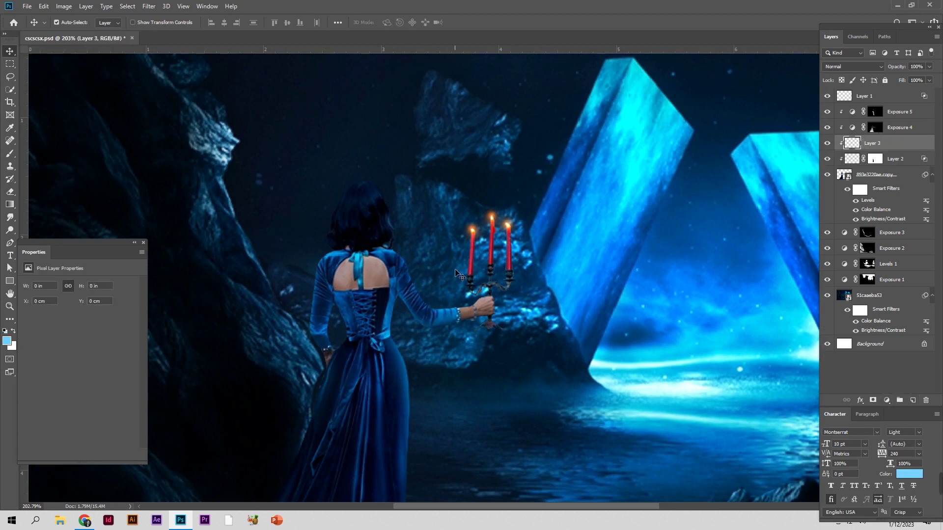
key(b)
alt+click(491, 218)
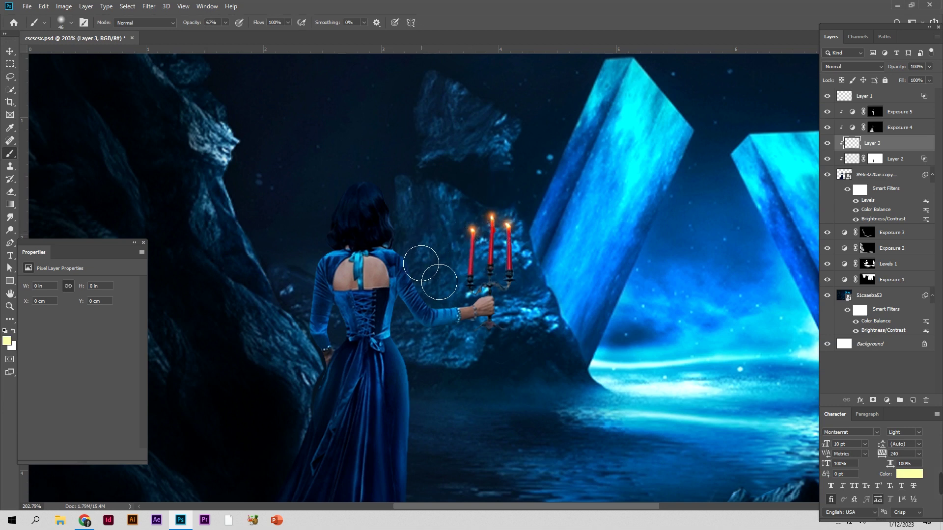
key(super)
key(super)
alt+right_click(420, 258)
drag(193, 23, 260, 25)
Paint warm light along the sleeve, wrist and shoulder, blending Layer 3 as Linear Dodge (Add)
click(400, 258)
drag(425, 268, 448, 310)
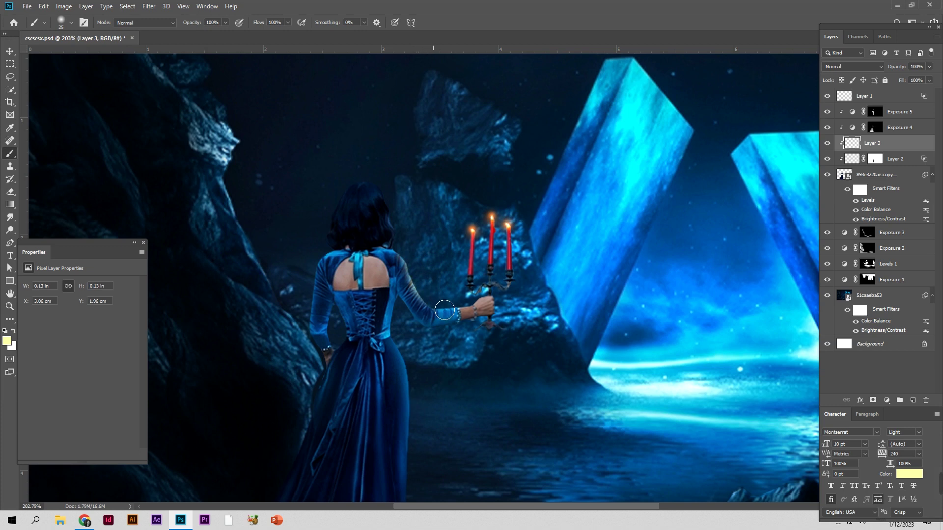
drag(447, 310, 471, 308)
drag(411, 251, 394, 243)
click(847, 66)
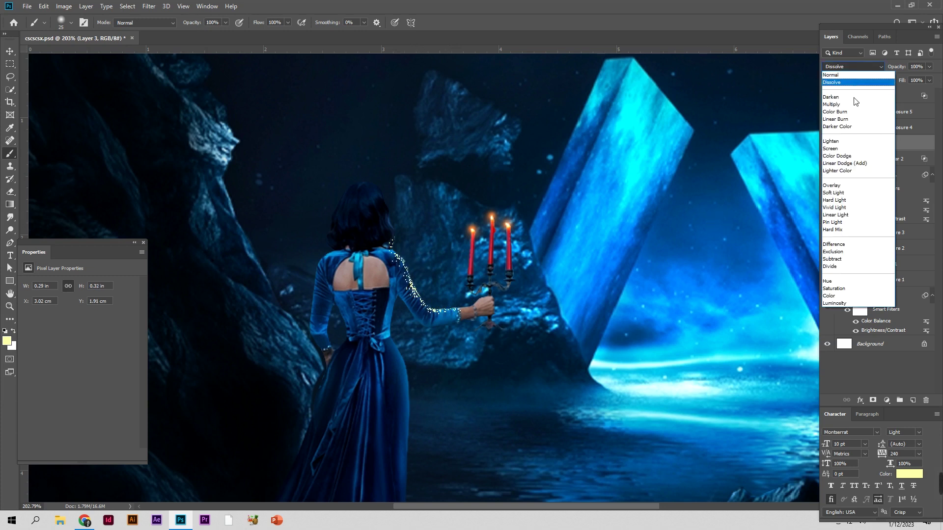
click(855, 164)
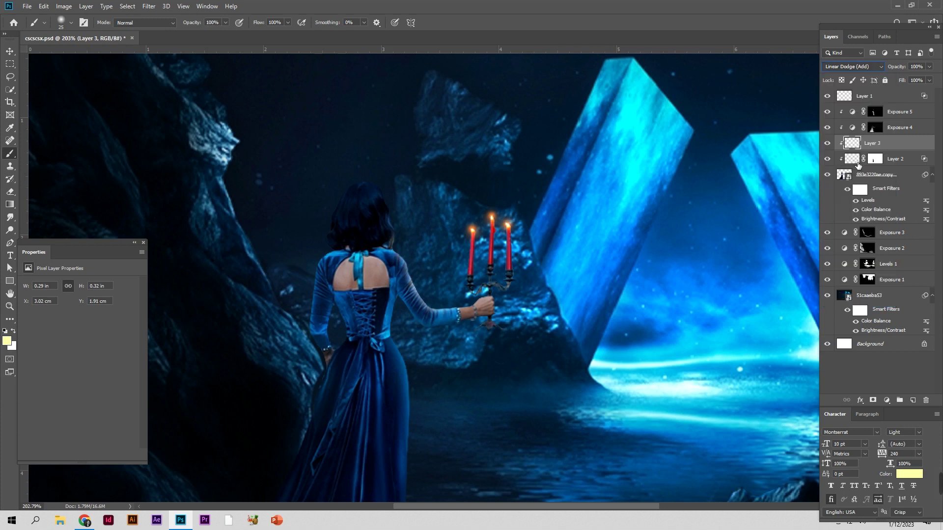
Faintly brighten the forearm at low opacity, then give Layer 3 a mask and reset brush opacity to full
drag(196, 26, 167, 29)
mouse_move(413, 289)
mouse_down()
mouse_move(445, 320)
mouse_move(411, 271)
mouse_move(462, 249)
mouse_move(406, 280)
mouse_move(384, 259)
mouse_move(542, 269)
mouse_up()
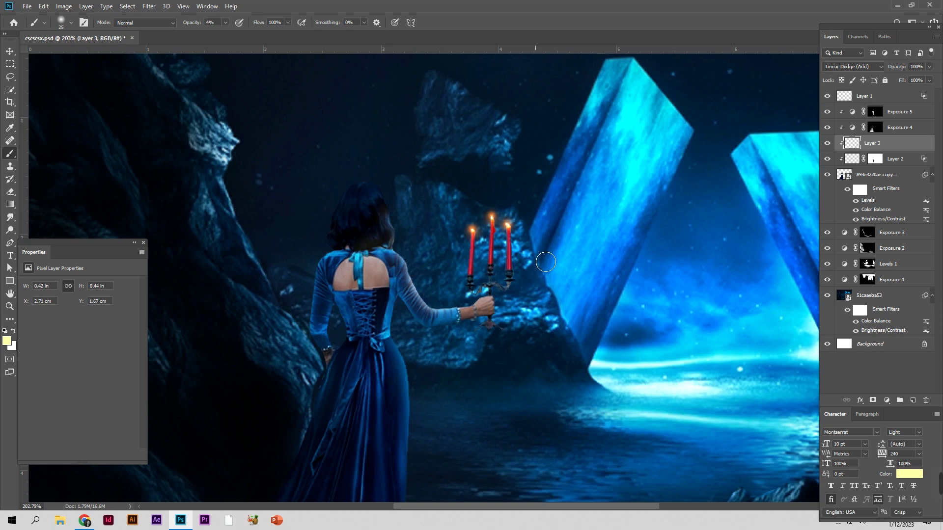
key(z)
drag(506, 287, 478, 315)
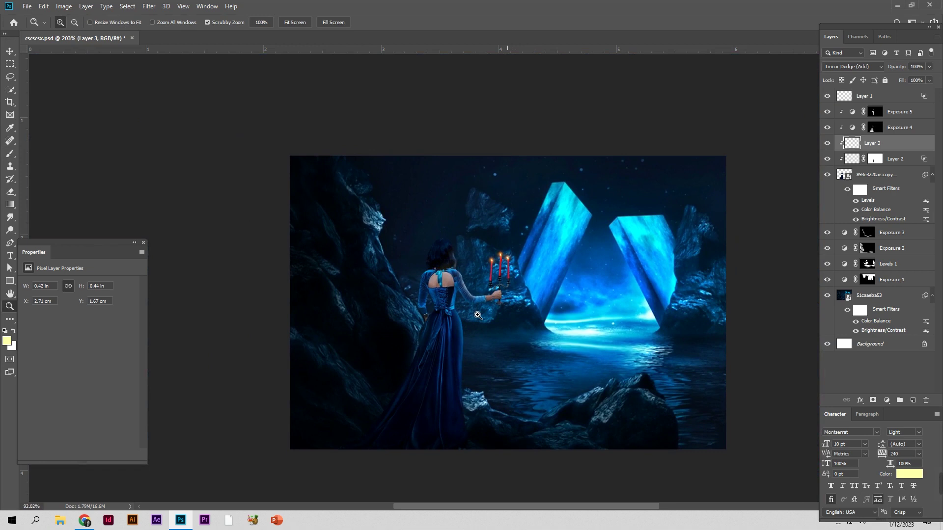
drag(478, 315, 565, 315)
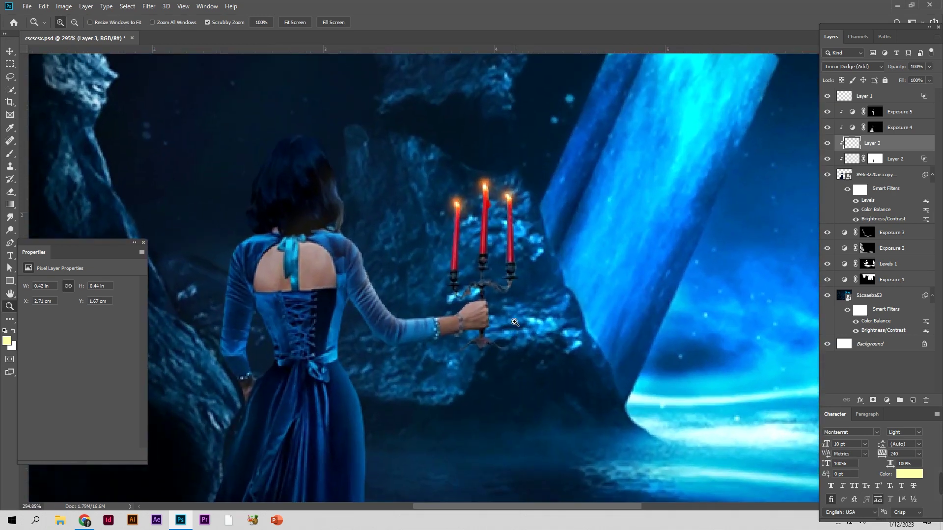
key(b)
drag(369, 247, 401, 258)
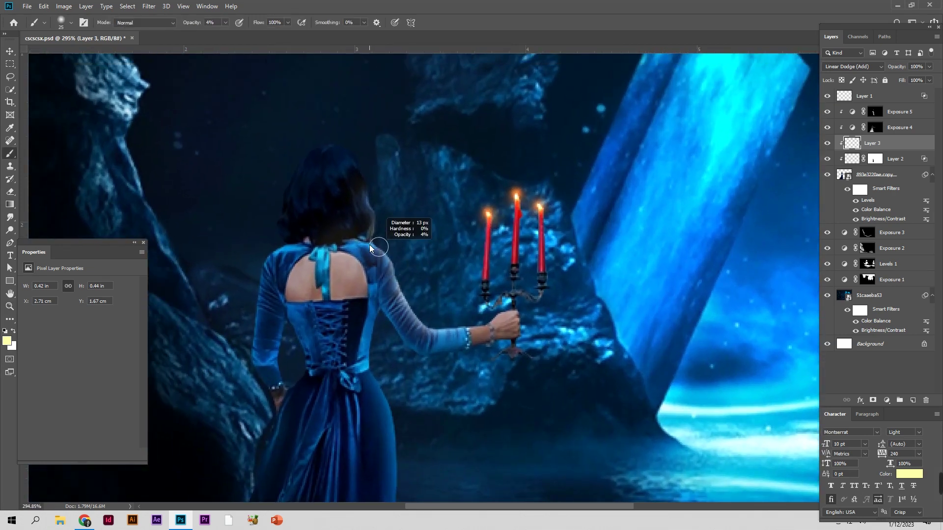
click(873, 400)
drag(182, 22, 301, 22)
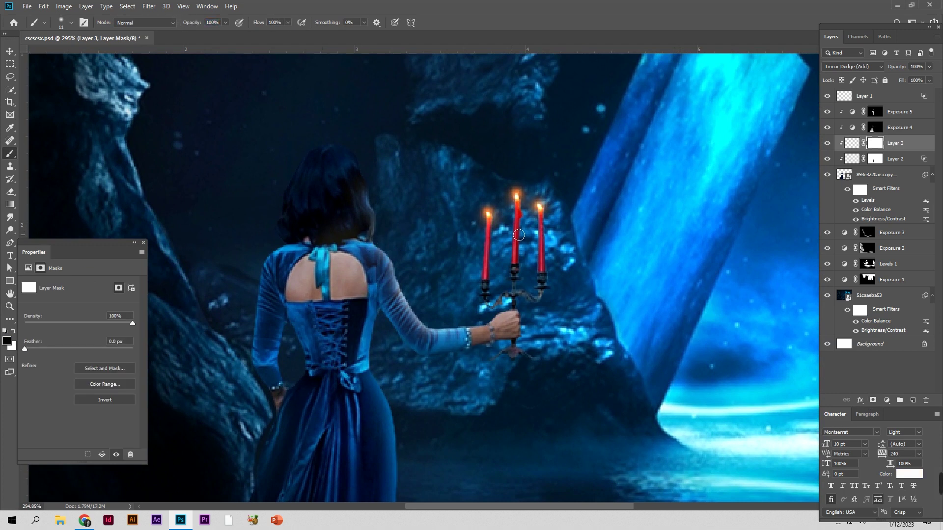
Paint a faint 17%-opacity tint along the corset side on Layer 3's pixels
drag(193, 23, 179, 26)
drag(156, 29, 153, 30)
click(854, 149)
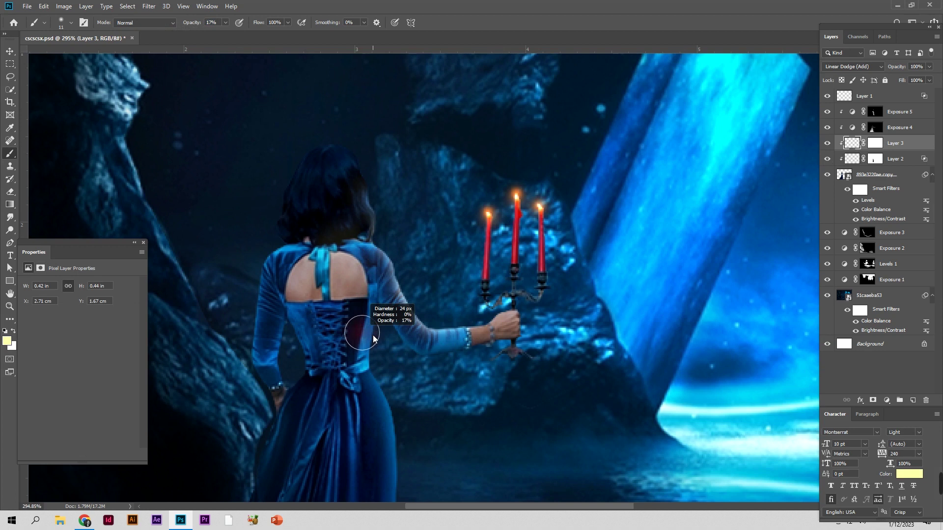
drag(366, 307, 358, 326)
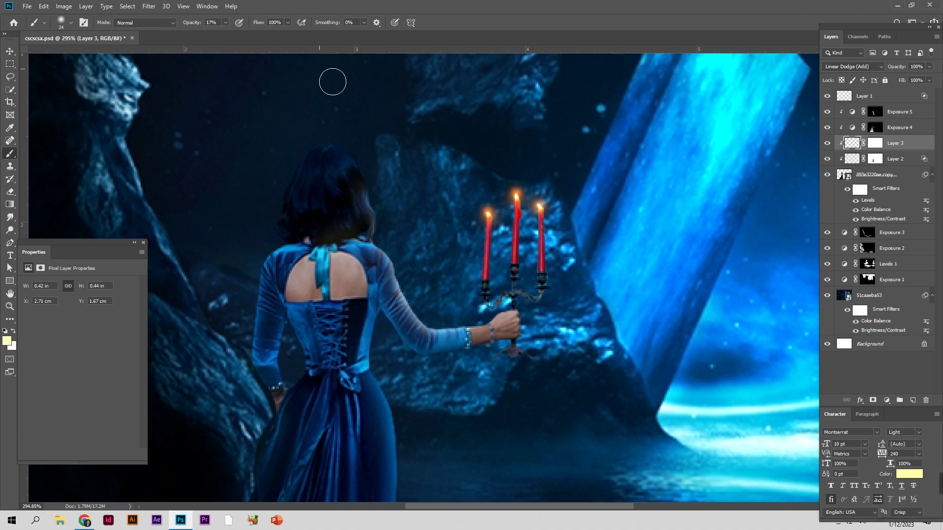
drag(194, 25, 188, 26)
drag(376, 341, 418, 354)
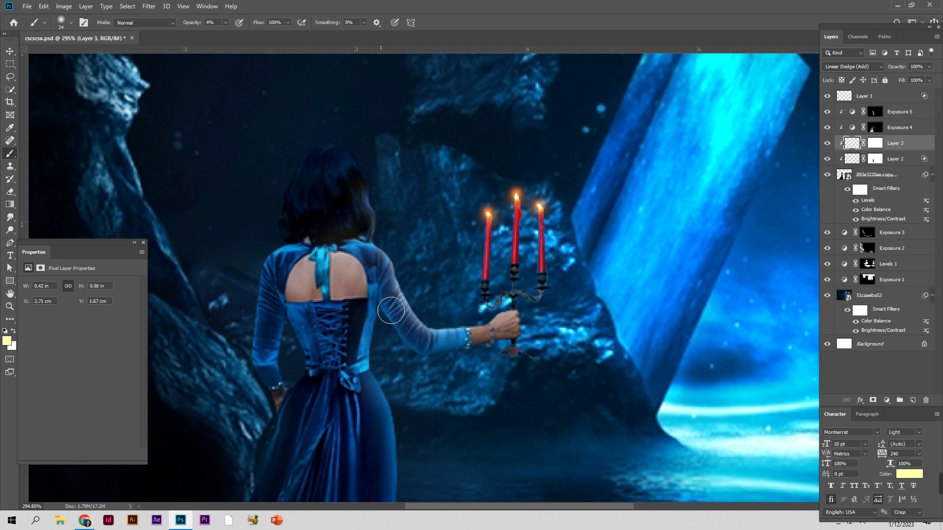
Reframe on the shoulder and lighten the sleeve from shoulder to wrist
key(z)
drag(356, 281, 313, 286)
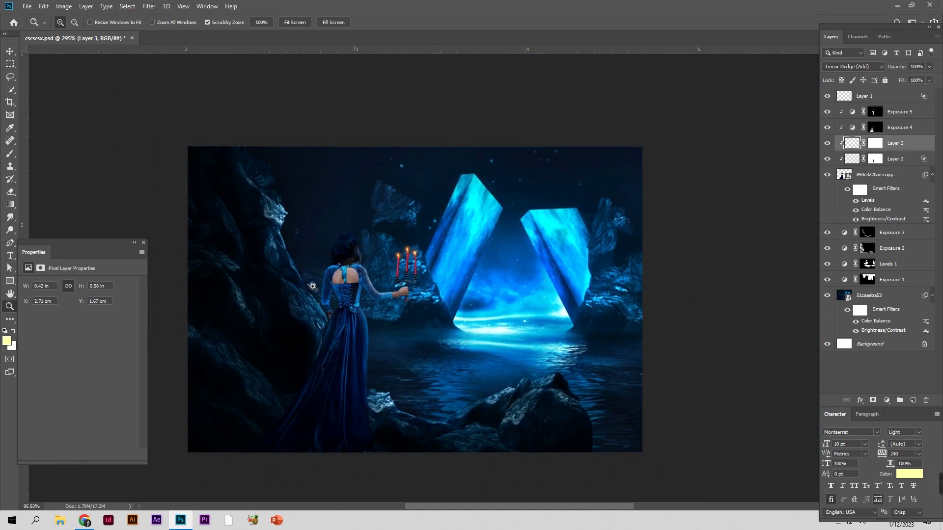
mouse_move(313, 287)
mouse_down()
mouse_move(373, 285)
mouse_move(405, 260)
mouse_up()
key(b)
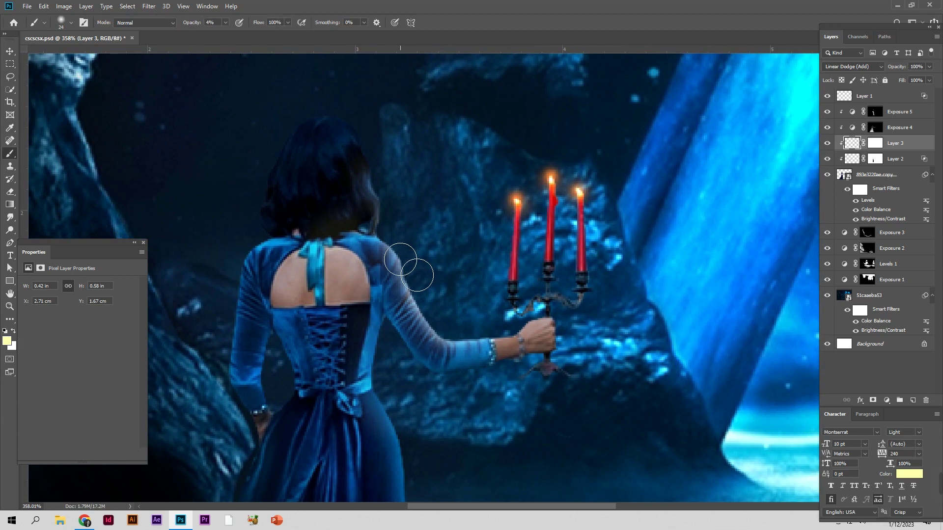
mouse_move(419, 281)
mouse_down()
mouse_move(492, 350)
mouse_move(527, 348)
mouse_move(523, 311)
mouse_move(600, 269)
mouse_up()
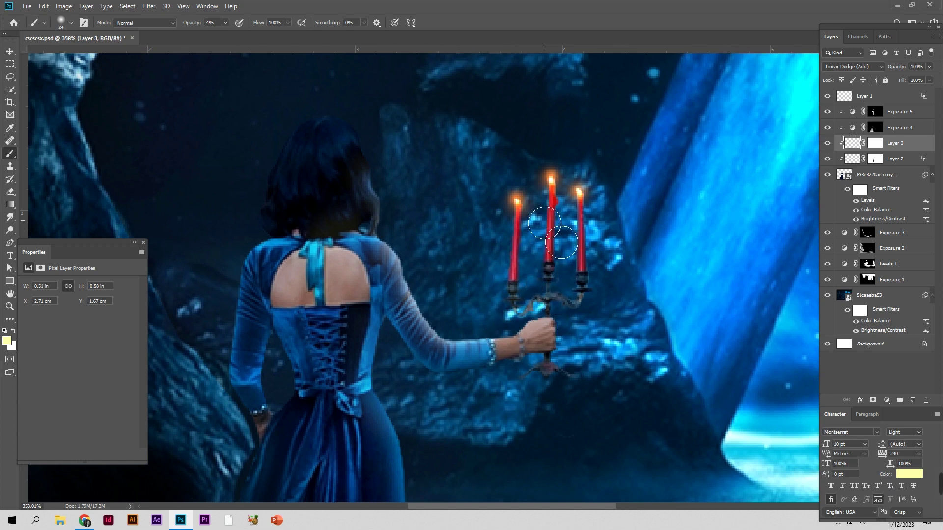
Paint extra orange glow over the candles at about 23% opacity, then review the whole composite
drag(600, 269, 558, 255)
drag(191, 25, 200, 26)
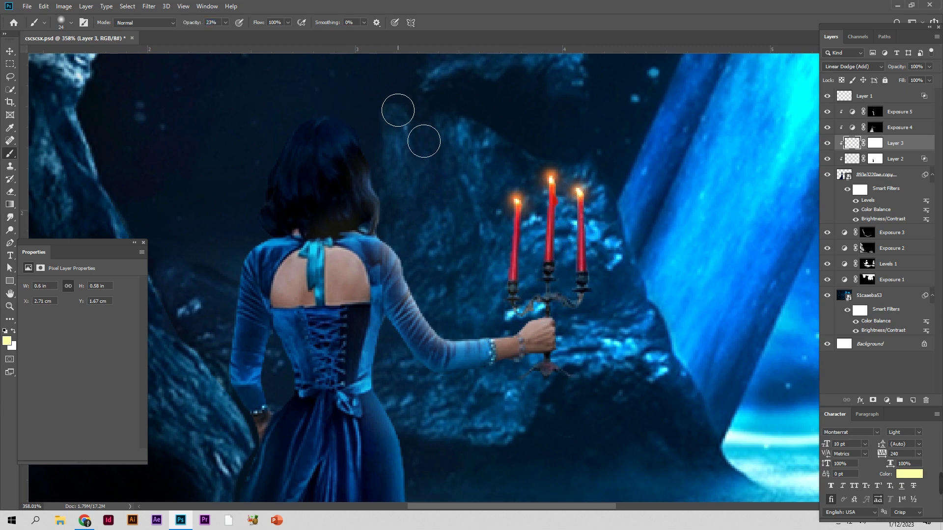
mouse_move(560, 230)
mouse_down()
mouse_move(602, 211)
mouse_move(596, 274)
mouse_move(542, 289)
mouse_move(567, 297)
mouse_move(541, 294)
mouse_up()
key(z)
key(b)
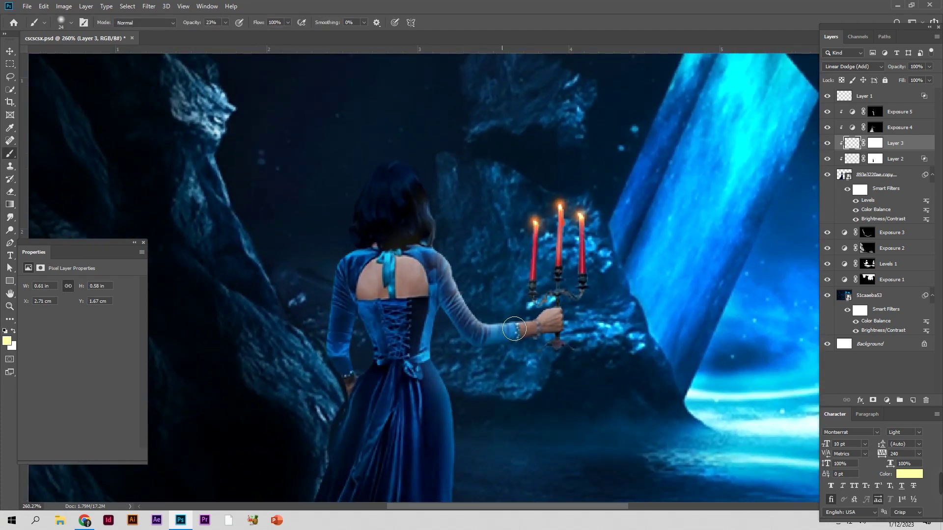
key(z)
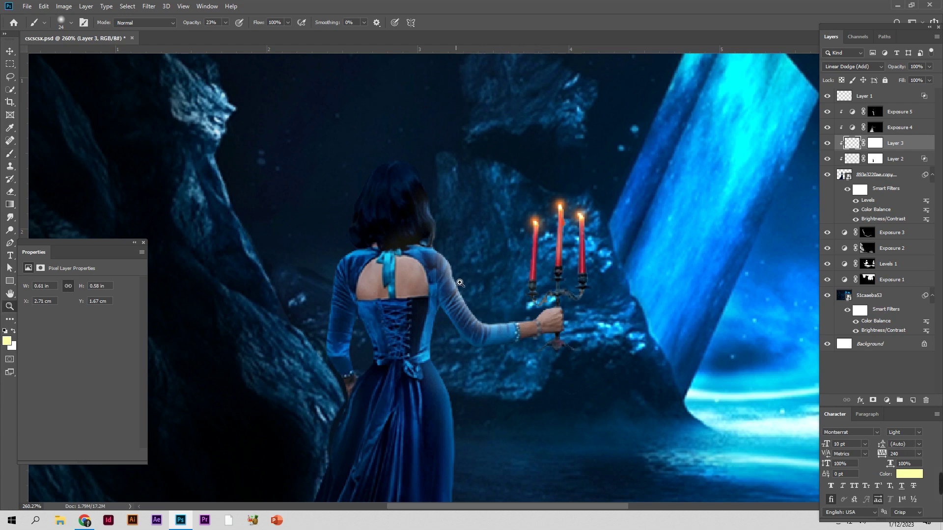
drag(461, 283, 413, 288)
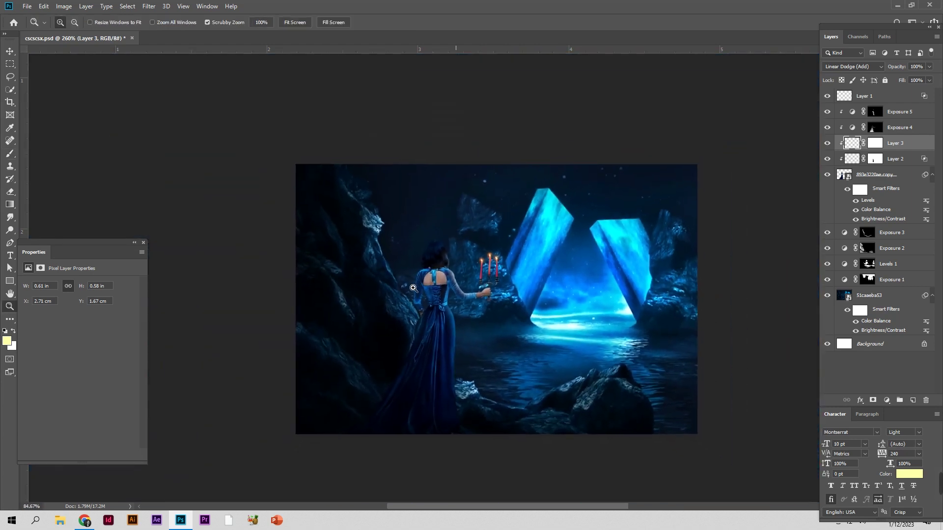
drag(413, 288, 423, 290)
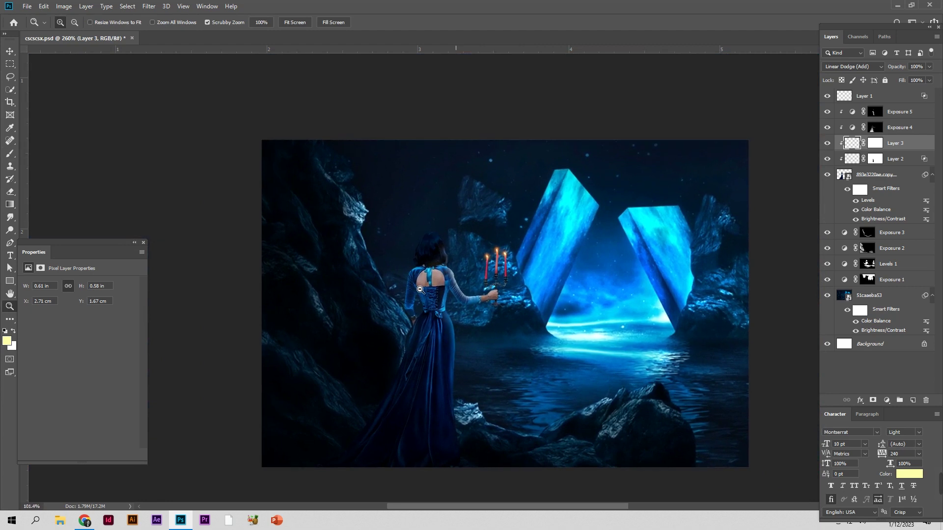
key(b)
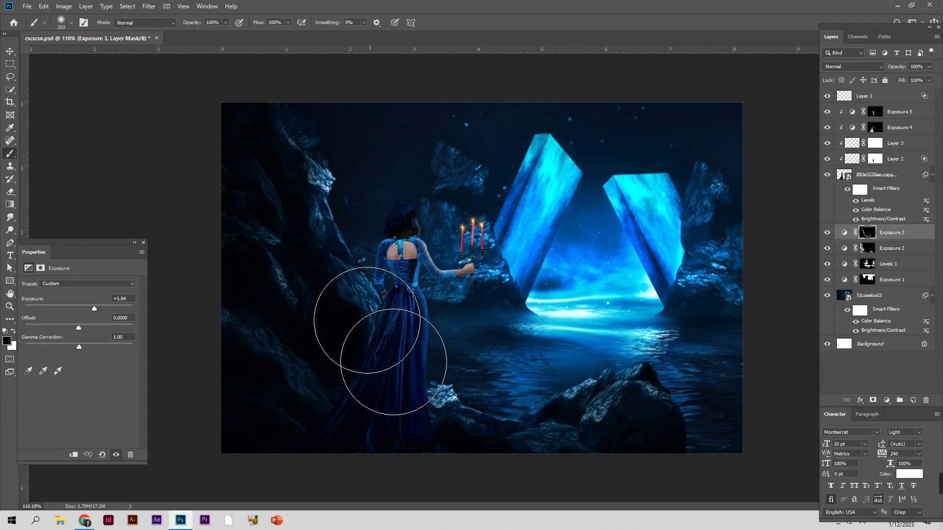
Paint white on Exposure 4's mask to darken the lower gown, then select Exposure 3
click(9, 51)
click(386, 326)
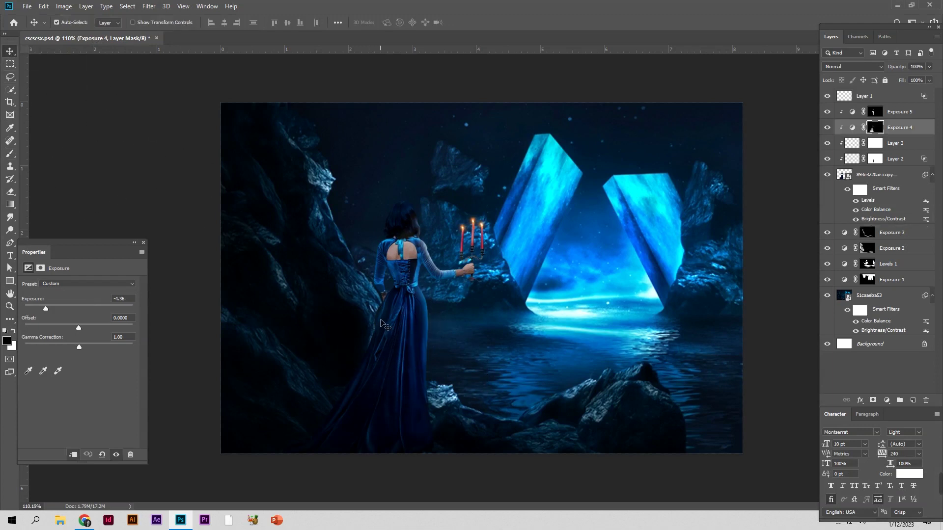
click(828, 129)
click(828, 130)
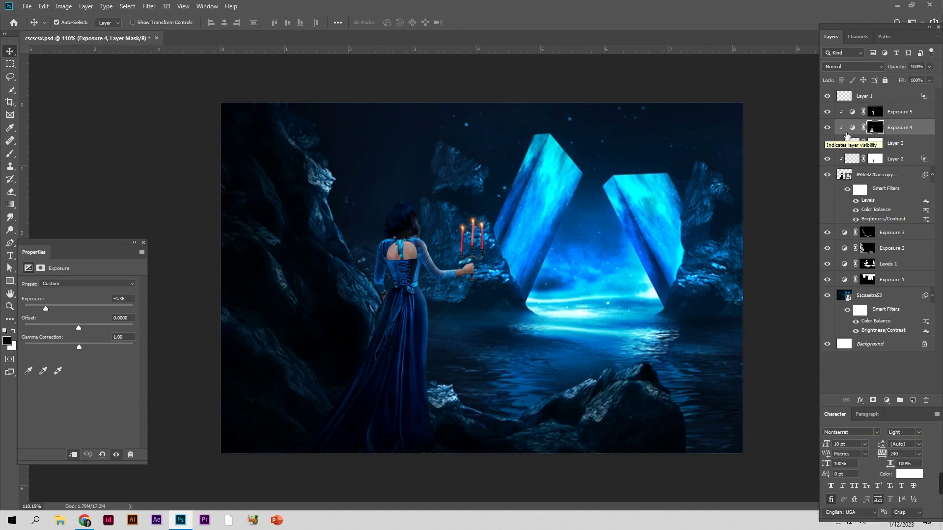
click(14, 333)
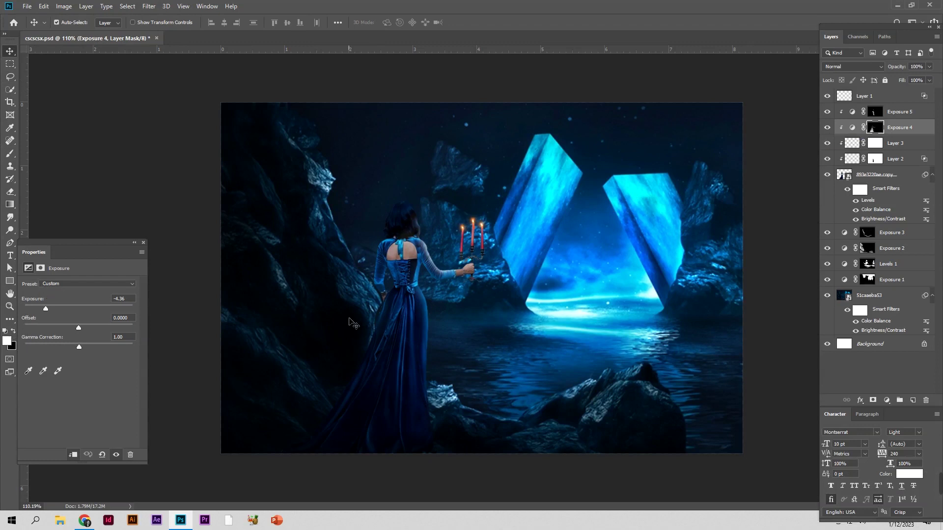
click(9, 156)
click(360, 326)
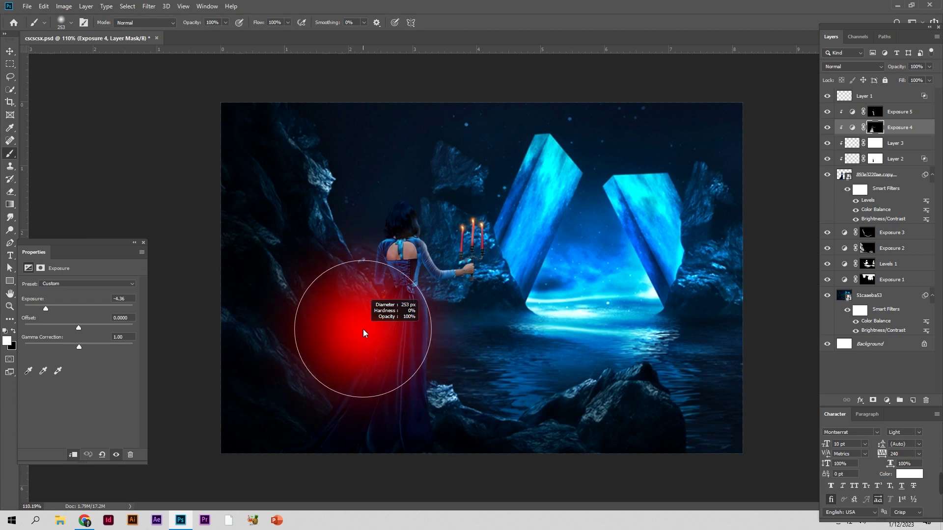
drag(364, 326, 404, 350)
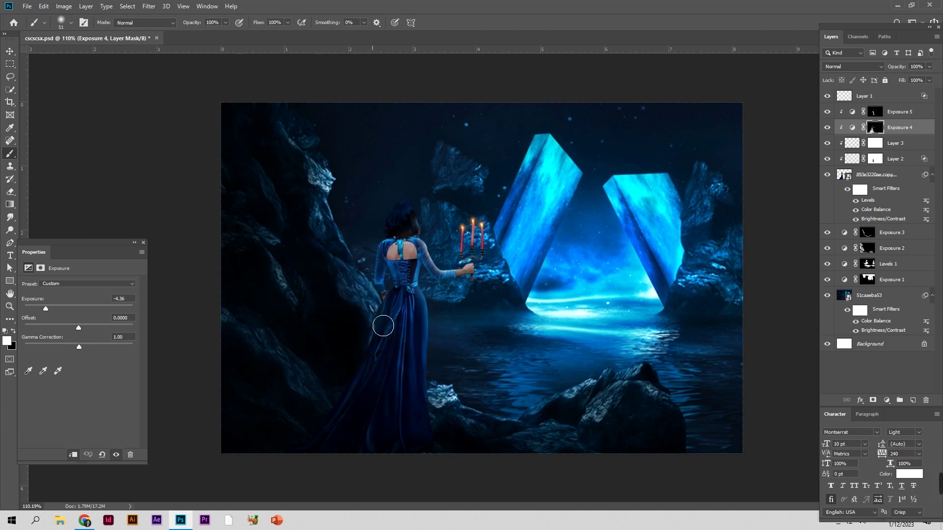
click(14, 333)
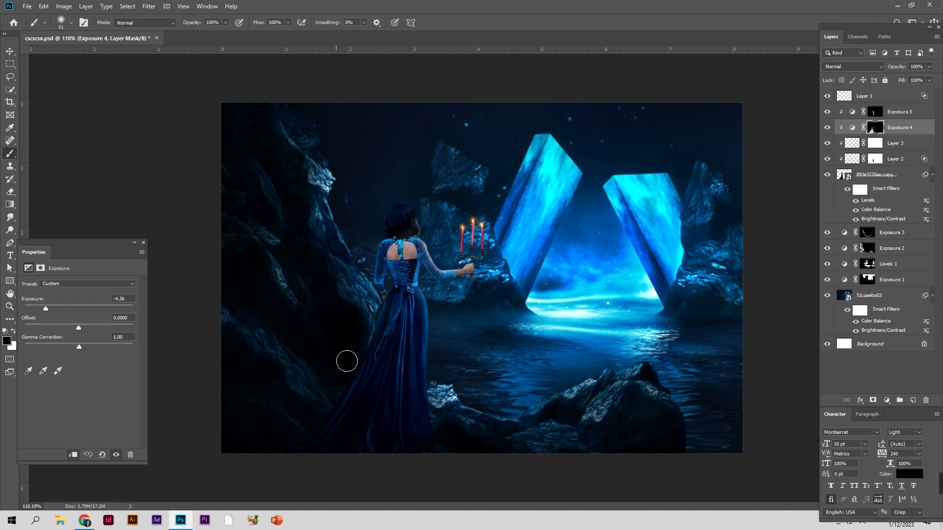
click(903, 234)
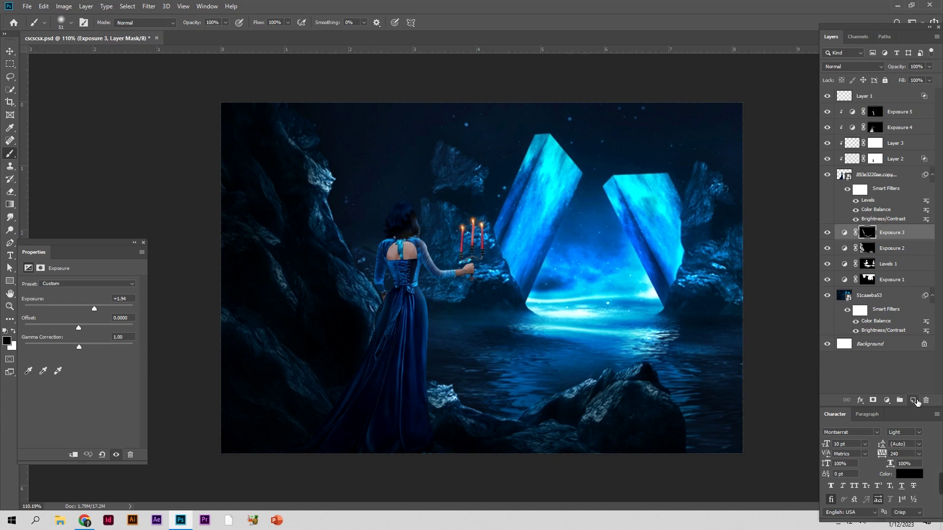
Add a fog layer and brush soft fog over the water with the large 730 brush
click(913, 400)
click(60, 23)
click(36, 97)
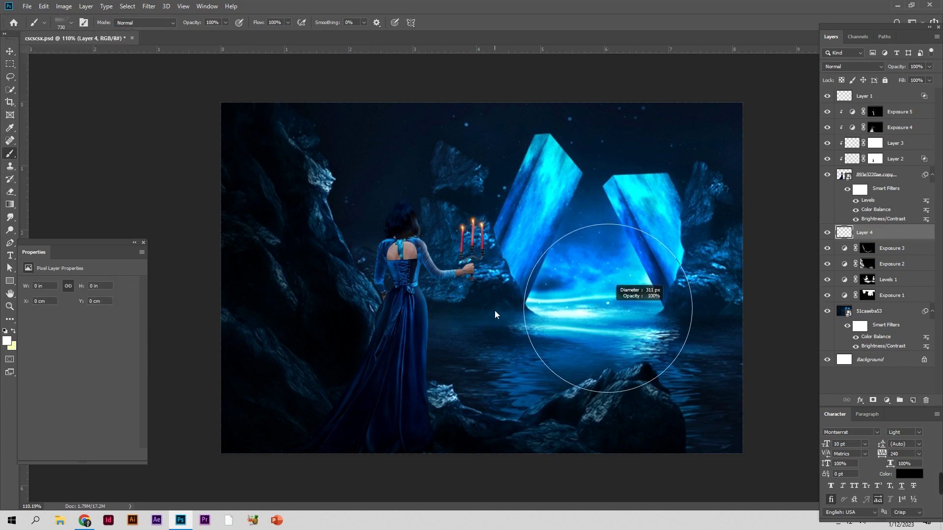
drag(457, 319, 499, 322)
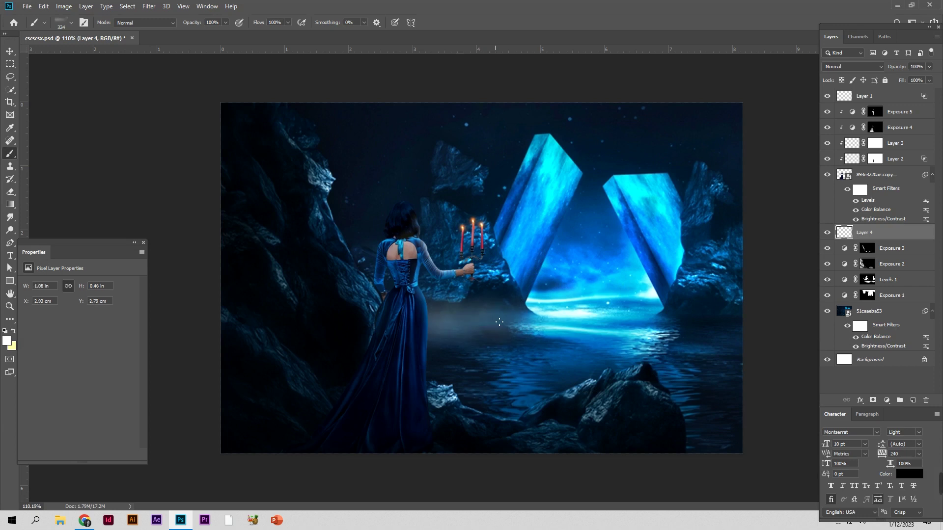
click(569, 326)
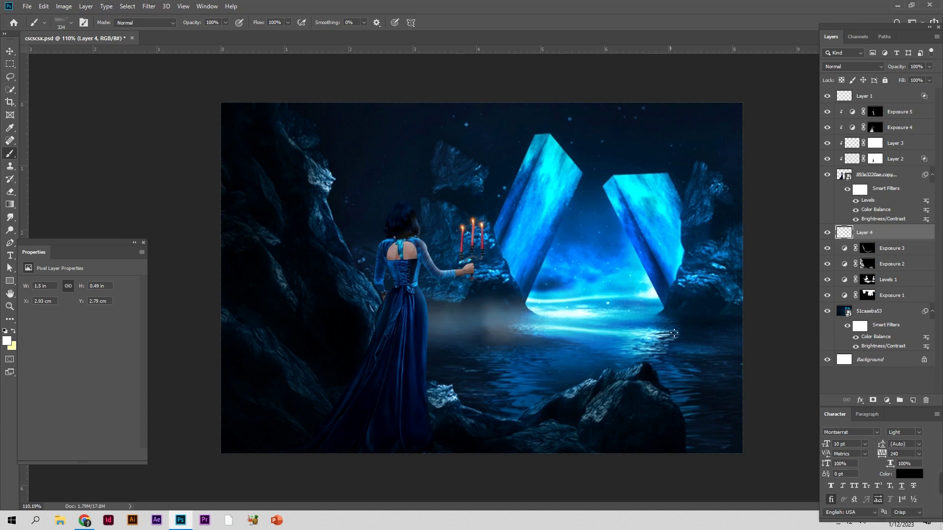
drag(674, 333, 765, 338)
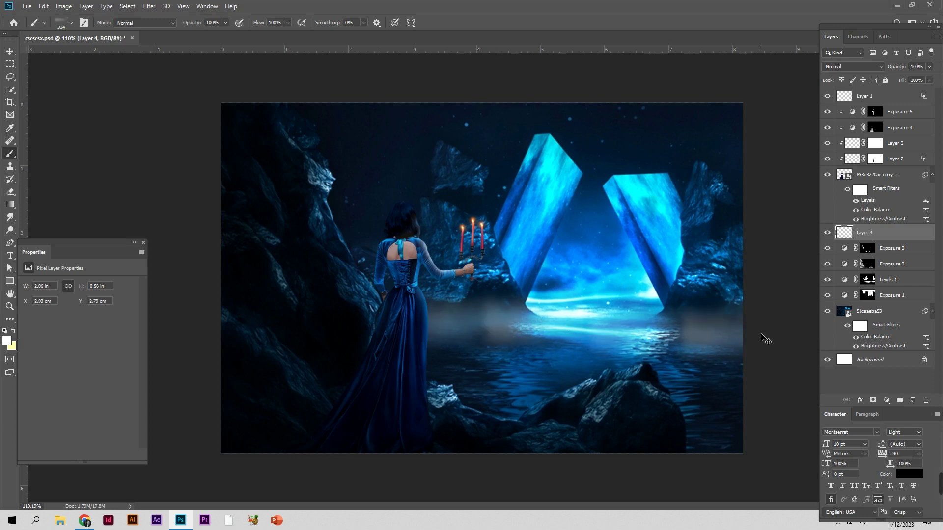
key(ctrl+z)
key(ctrl+z)
key(ctrl+z)
key(ctrl+z)
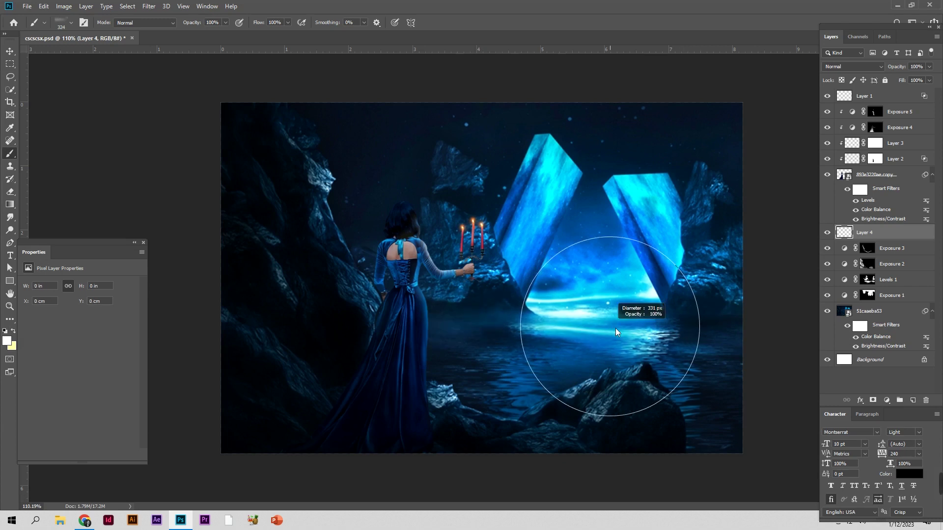
Repaint soft fog across the lake centre and over the water beside the woman
drag(679, 335, 565, 322)
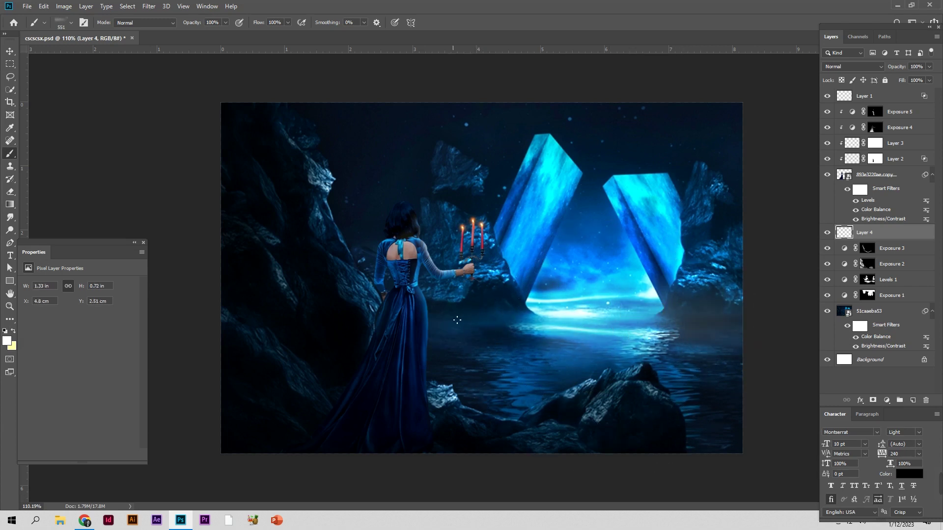
click(426, 321)
drag(427, 322, 506, 321)
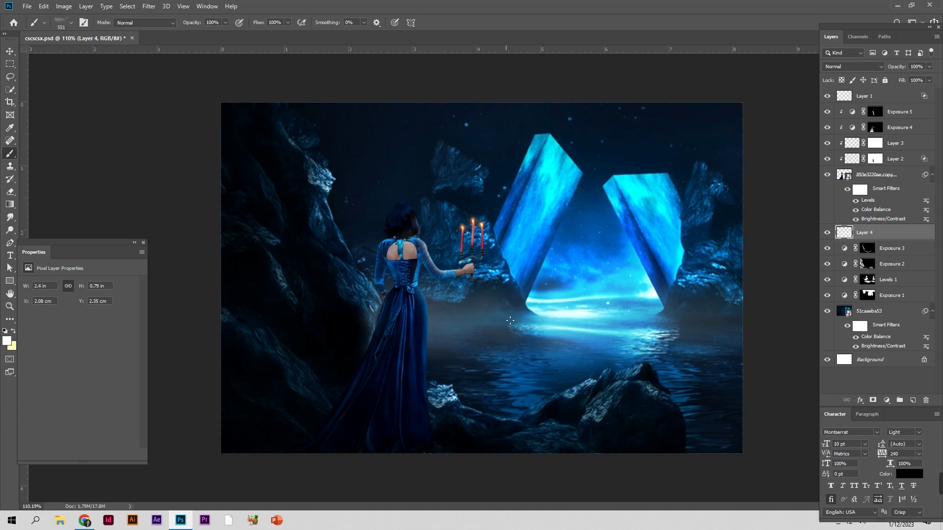
key(ctrl+z)
drag(432, 322, 519, 320)
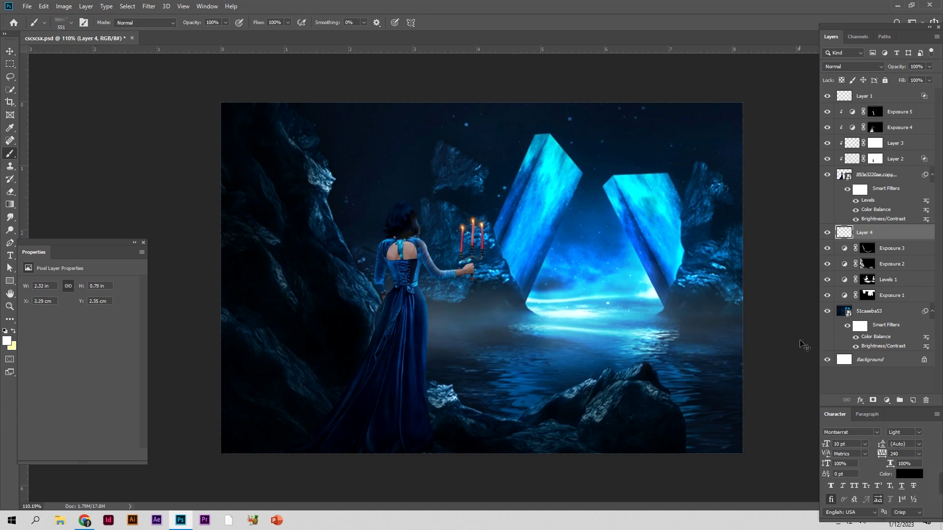
click(656, 313)
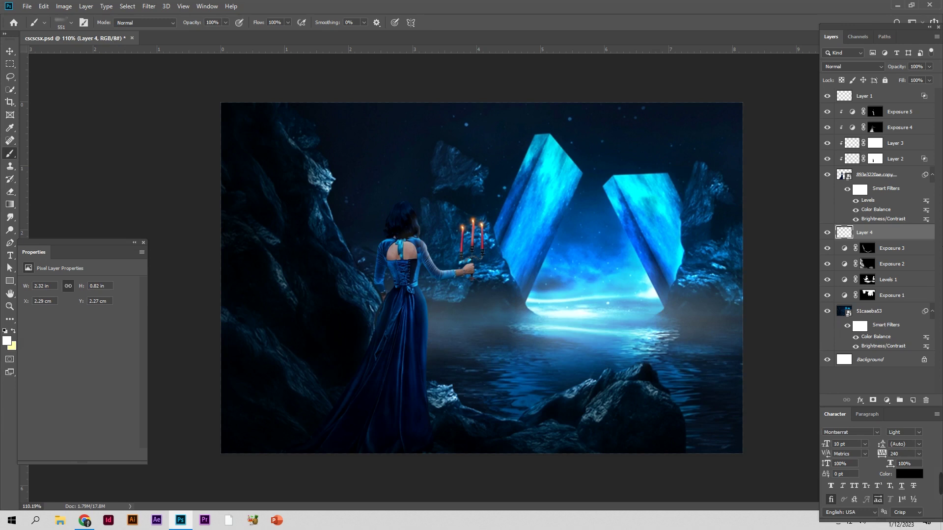
Give the fog layer a Color Overlay layer style
double_click(932, 239)
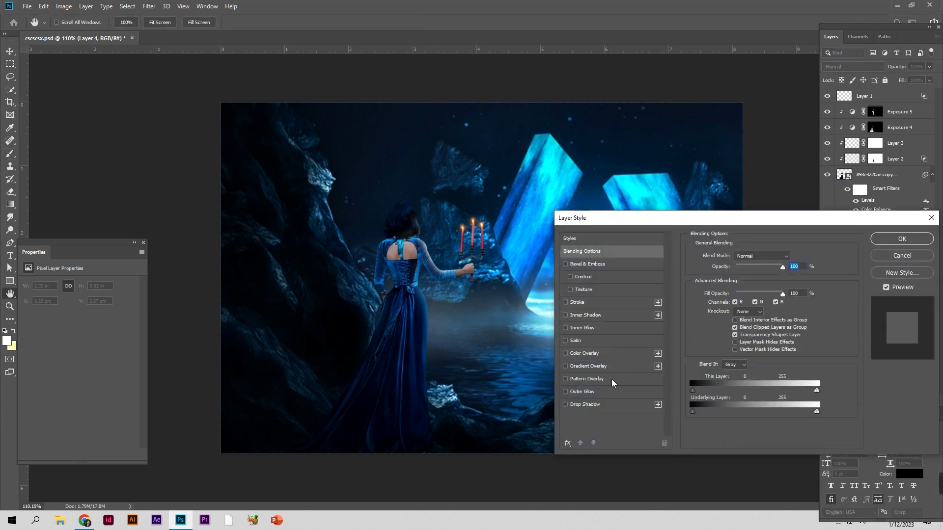
click(612, 352)
click(882, 242)
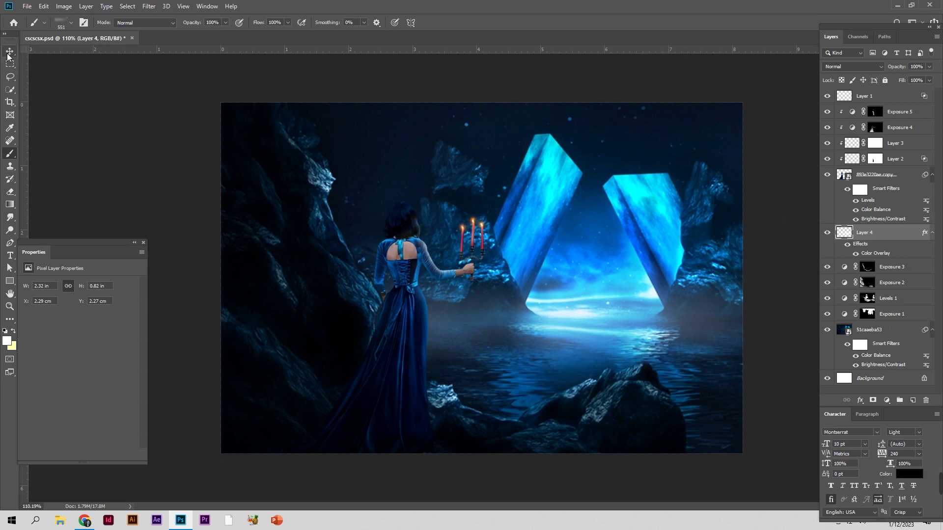
Add a new Layer 5 above Layer 1 and brush soft haze along the bottom edge
click(884, 97)
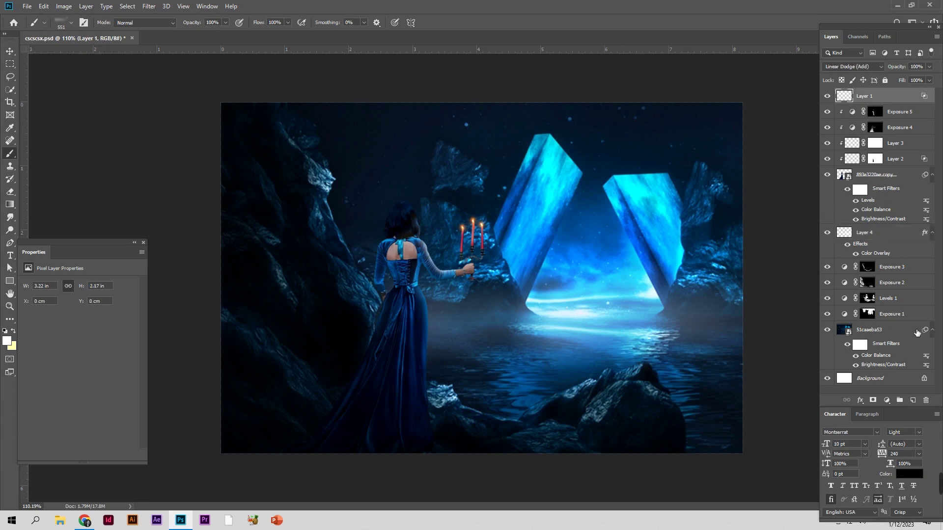
click(913, 401)
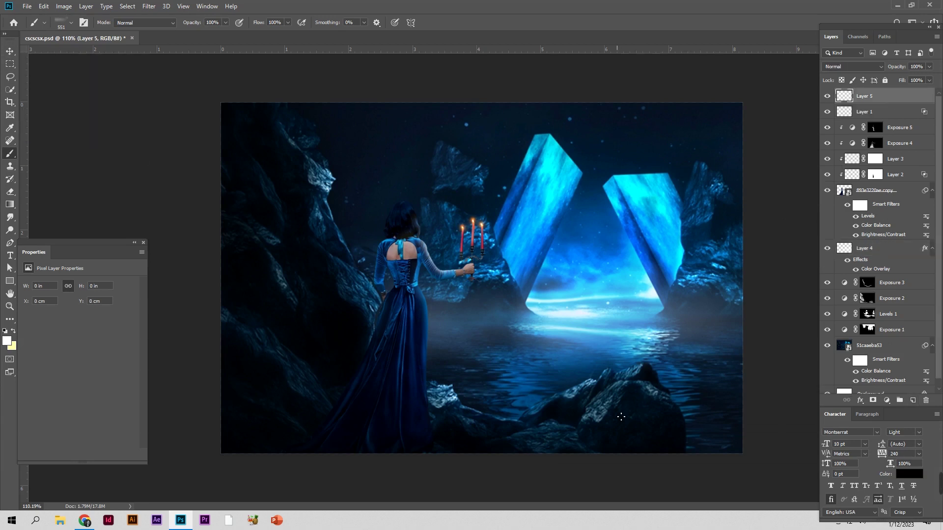
click(182, 454)
drag(271, 476, 343, 479)
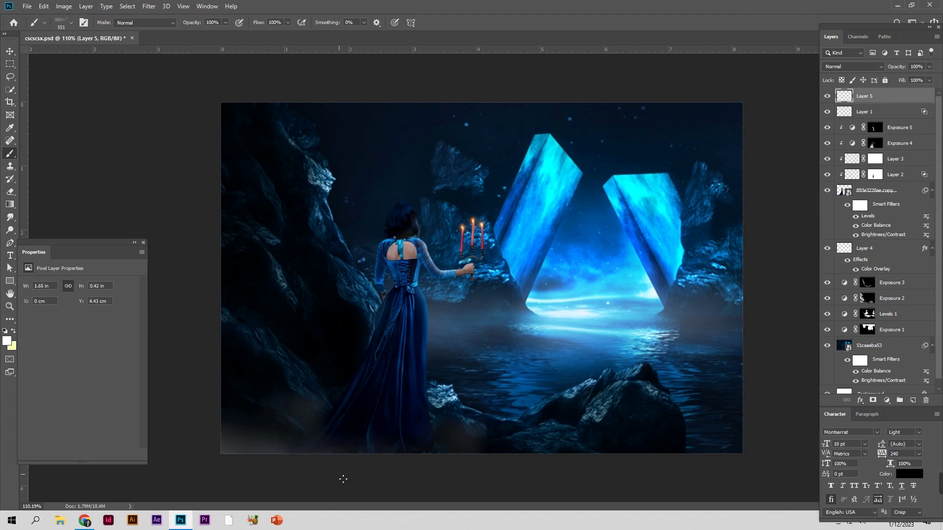
click(528, 476)
key(ctrl+z)
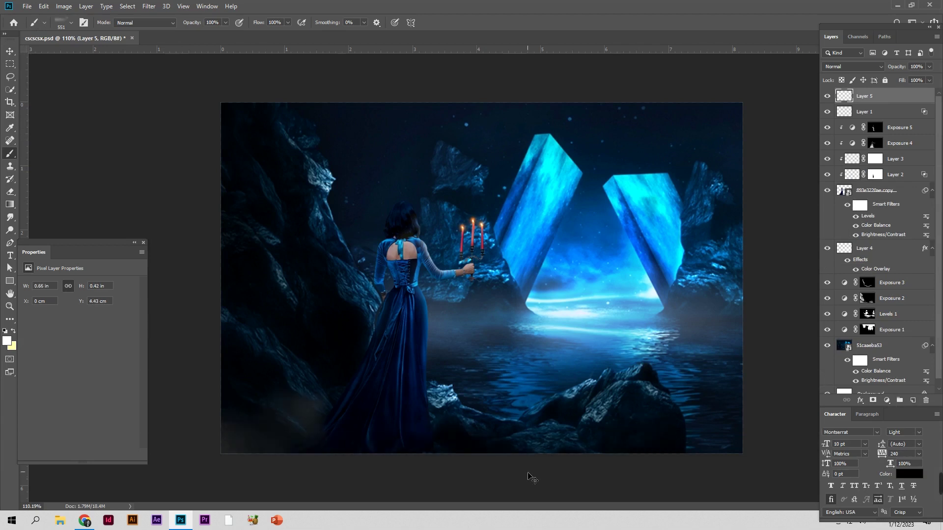
click(475, 464)
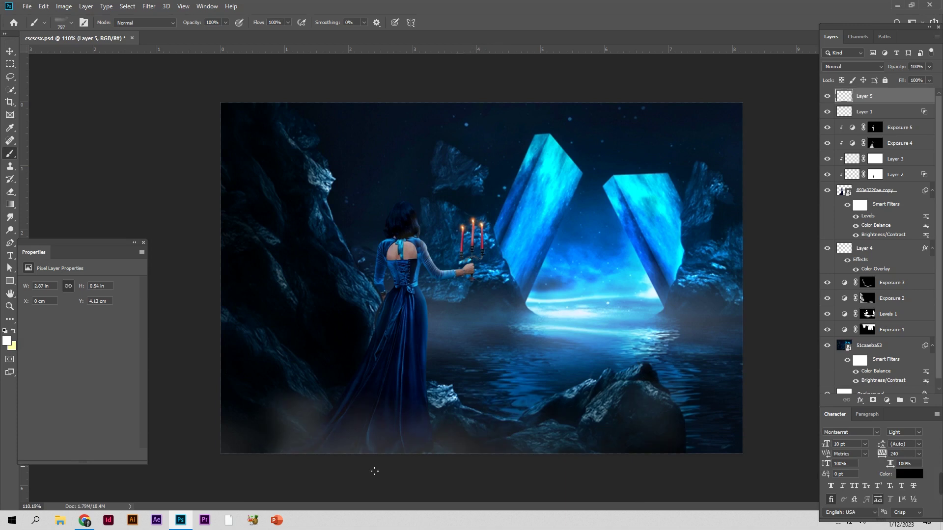
mouse_move(661, 487)
mouse_down()
mouse_move(766, 471)
mouse_move(787, 413)
mouse_up()
key(ctrl+z)
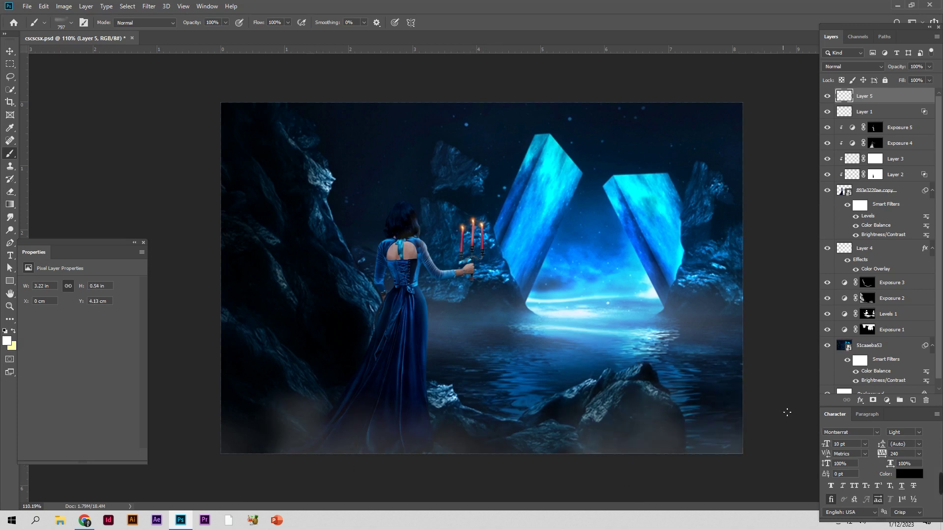
drag(199, 430, 167, 432)
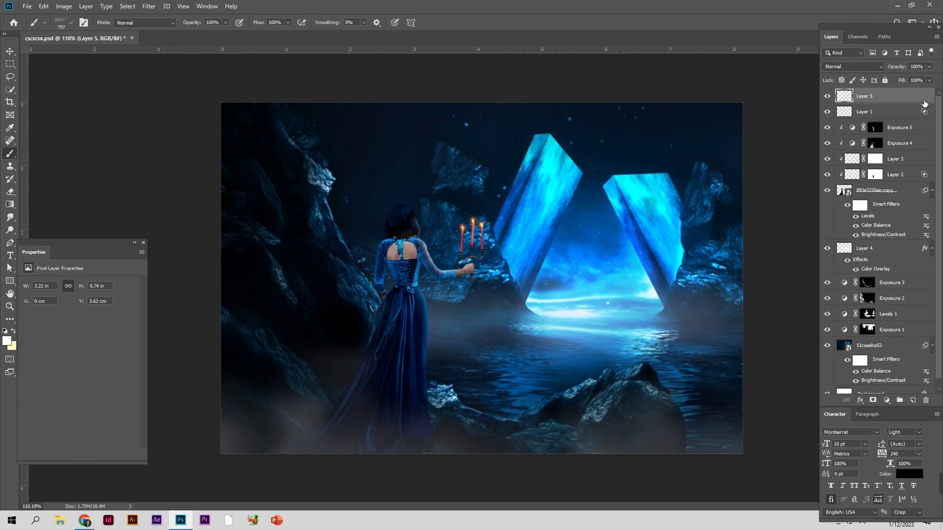
Apply a pale lavender Color Overlay effect to Layer 5
click(860, 401)
click(869, 412)
click(594, 353)
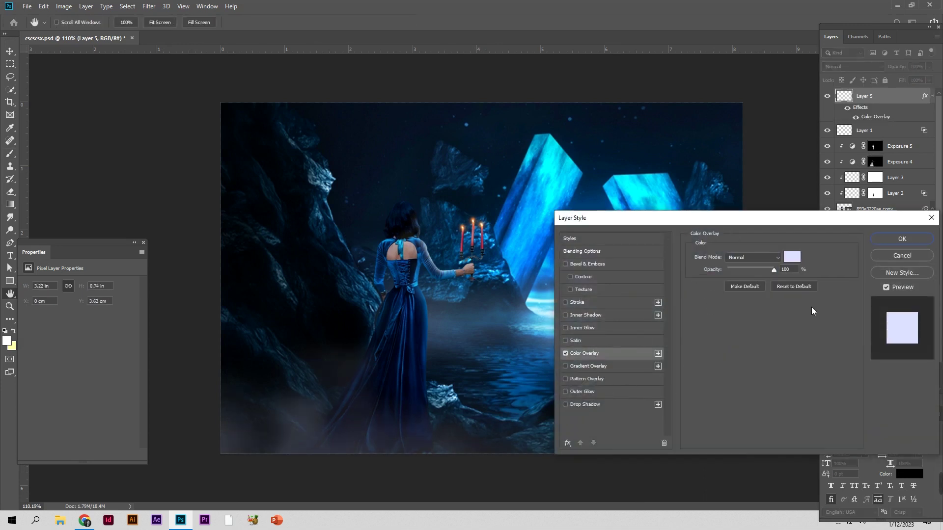
click(896, 236)
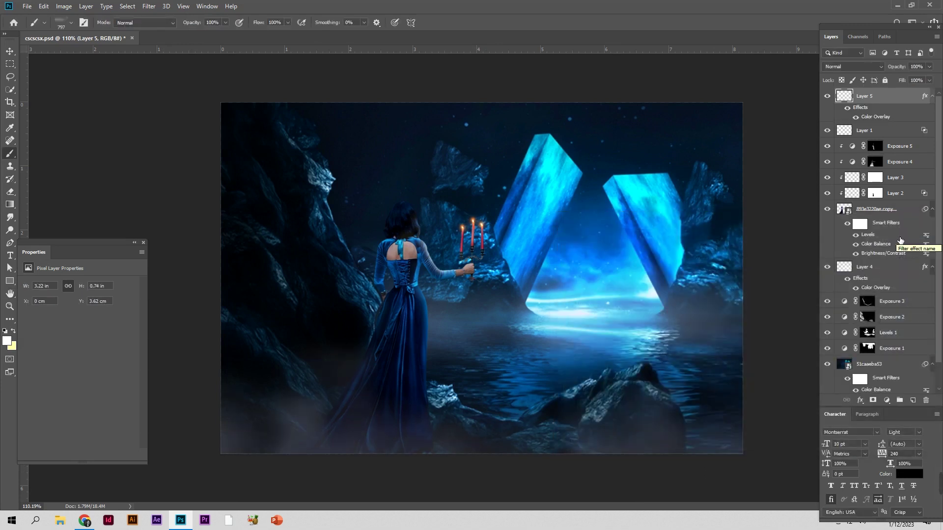
Select Layer 4 and add a new empty layer above it
click(10, 52)
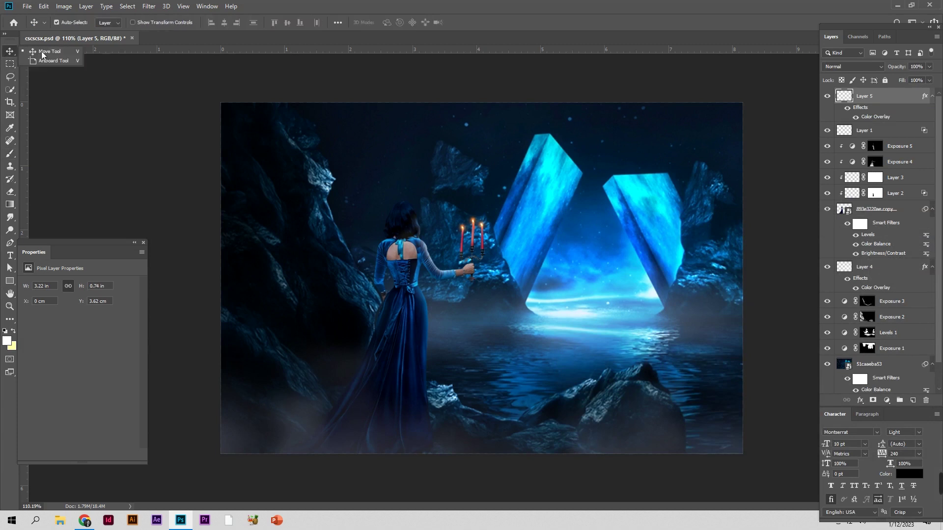
click(552, 187)
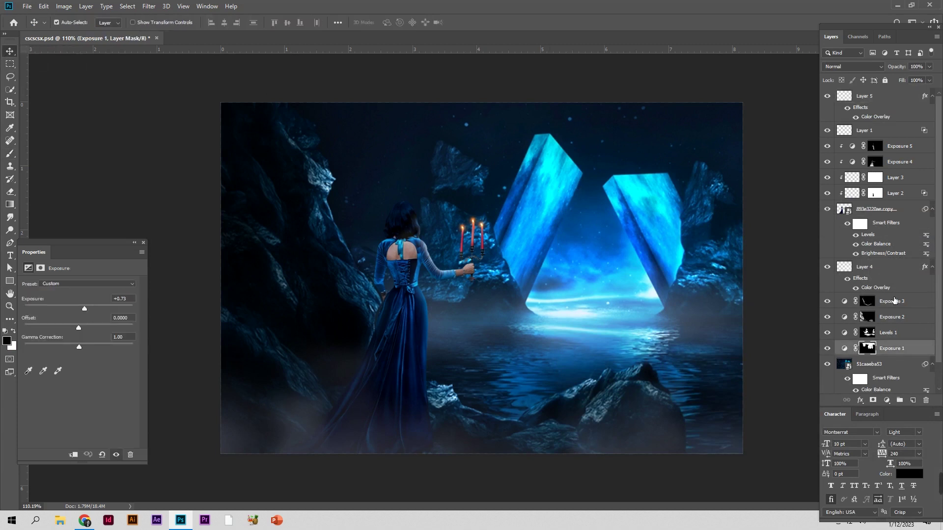
click(894, 300)
click(895, 268)
click(913, 400)
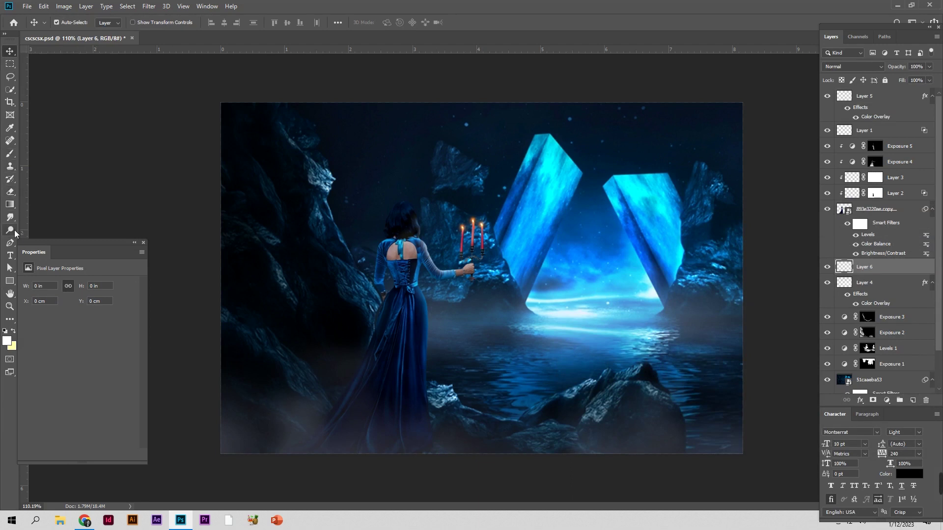
Switch to the Brush tool and choose a spatter brush preset for particles
click(10, 154)
click(61, 22)
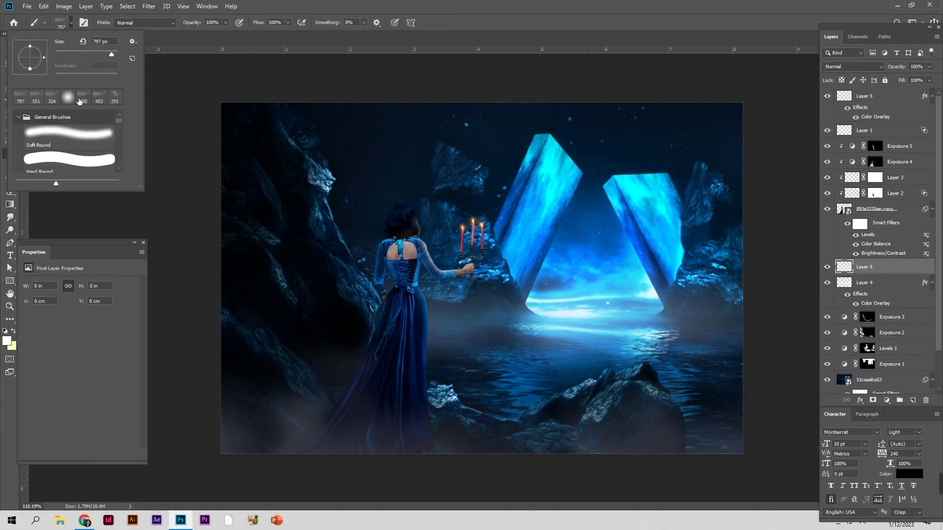
scroll(90, 148, down, 5)
scroll(90, 148, down, 3)
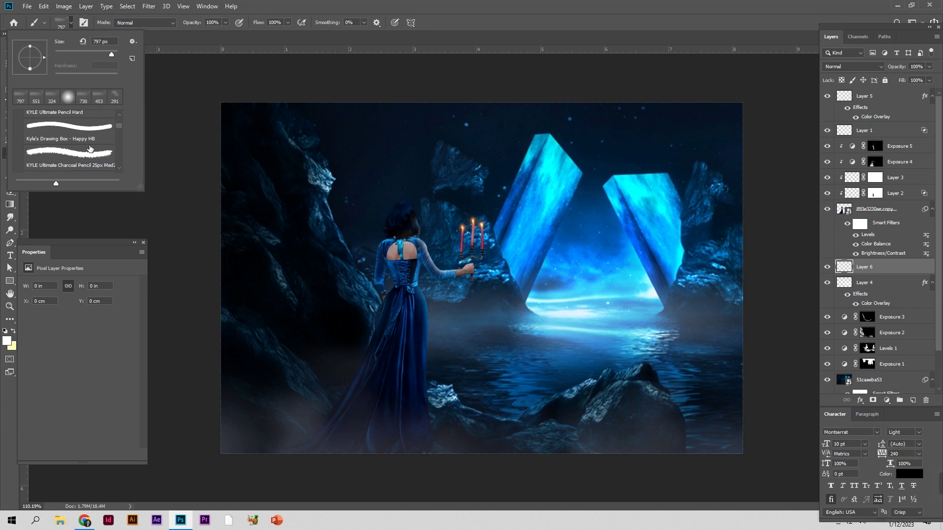
scroll(90, 148, down, 2)
click(93, 143)
scroll(77, 150, up, 2)
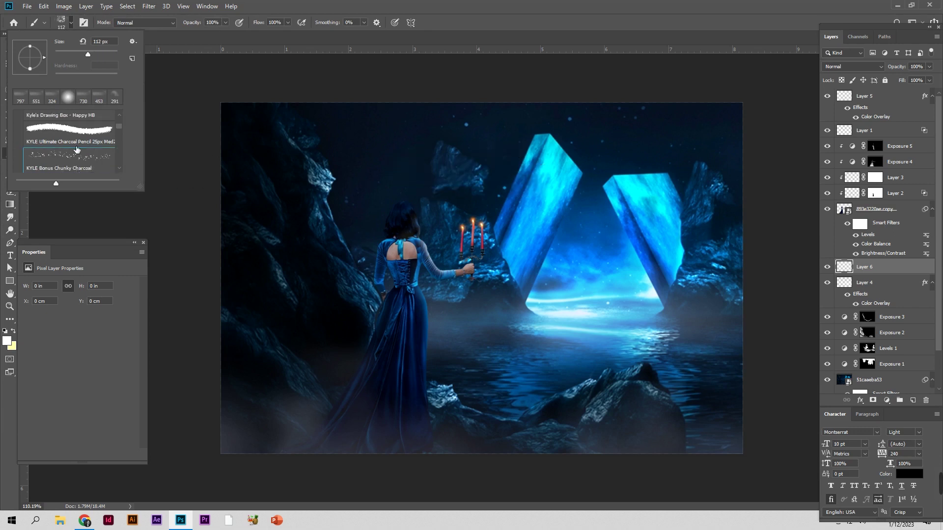
scroll(77, 150, down, 2)
scroll(77, 150, down, 2)
scroll(76, 150, down, 2)
scroll(76, 150, down, 2)
scroll(77, 150, down, 2)
click(77, 148)
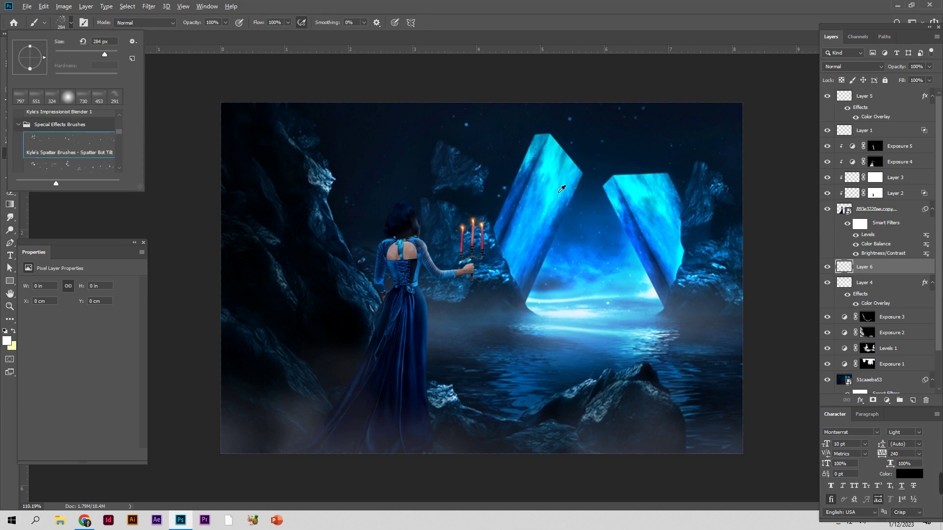
Paint small cyan particle dabs around the tops of the glowing crystals
click(565, 169)
drag(565, 177, 602, 253)
key(ctrl+z)
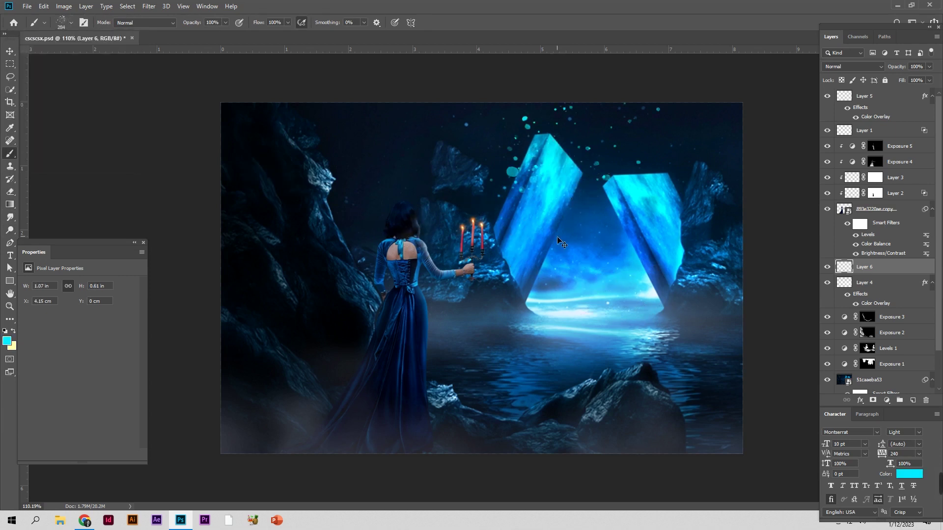
click(580, 165)
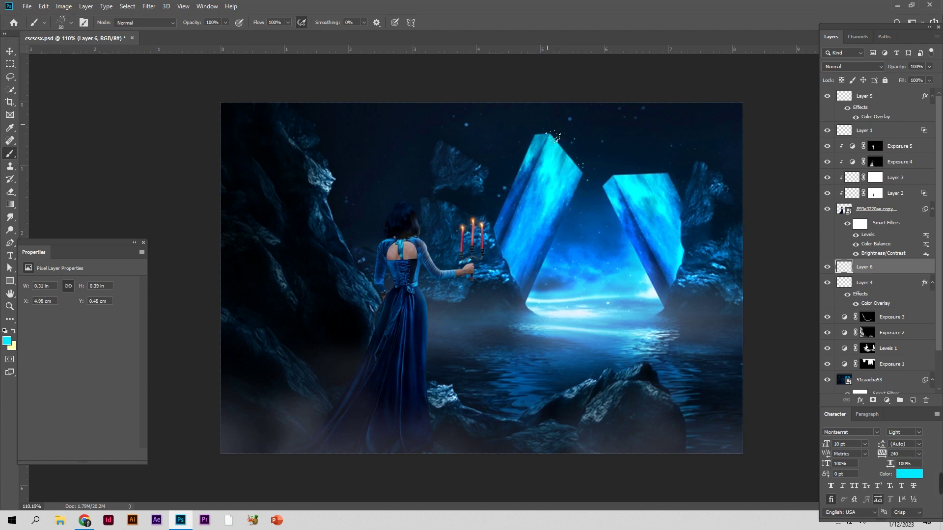
click(602, 241)
click(149, 6)
mouse_move(154, 118)
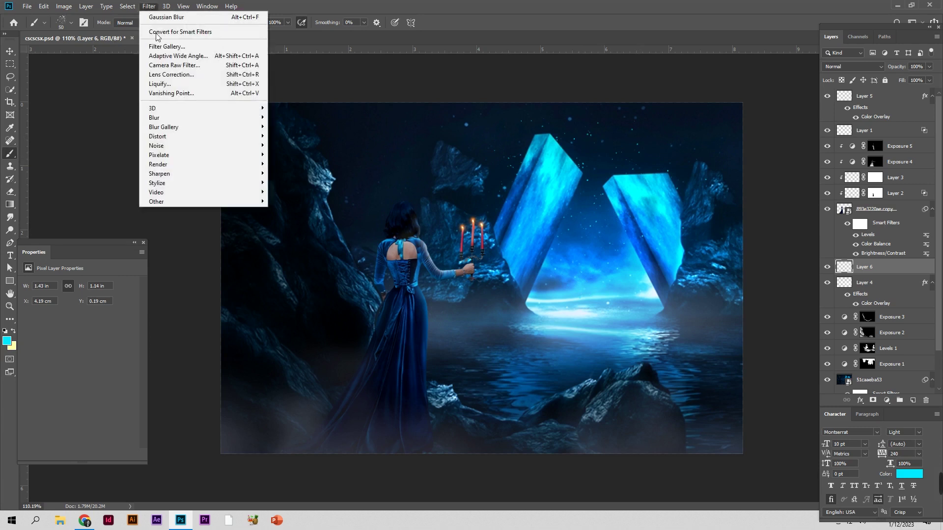
Apply a 90° Motion Blur of about 2 pixels to Layer 6, then select all layers
click(293, 173)
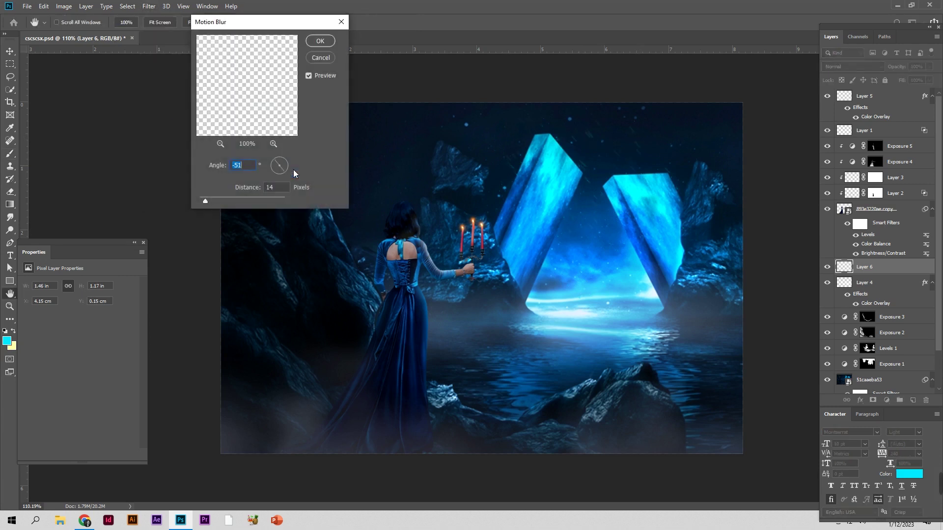
text(90)
drag(205, 200, 196, 202)
click(326, 42)
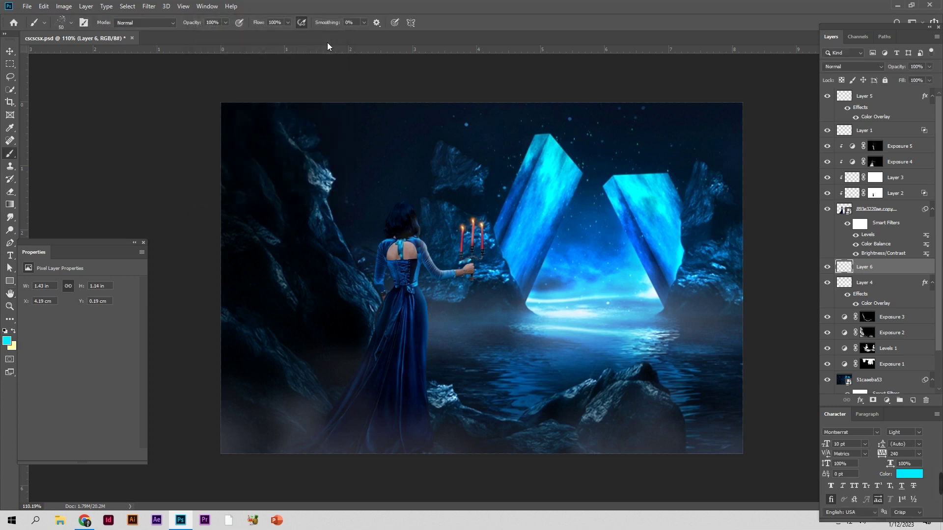
click(6, 51)
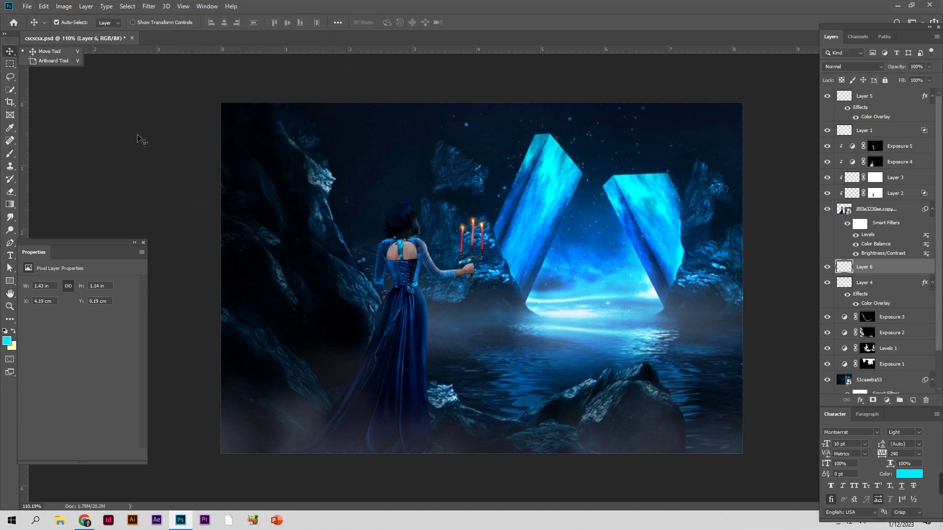
drag(148, 101, 773, 491)
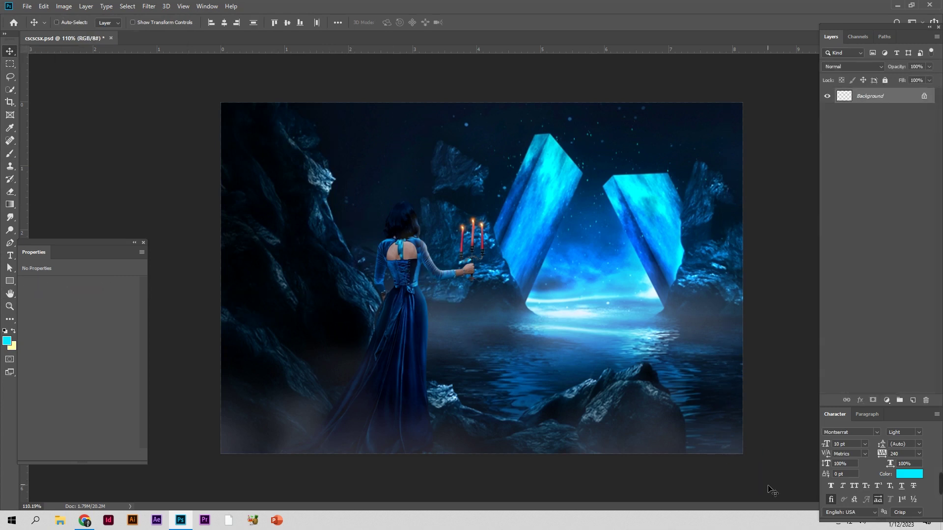
Unlock the layer and in Camera Raw set cooler temperature, +12 highlights, -9 shadows, +10 texture
click(924, 96)
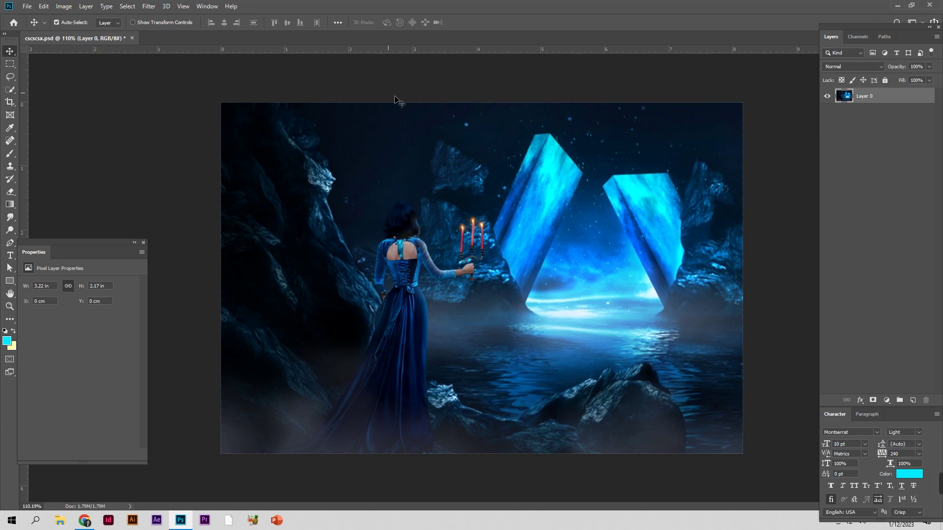
click(148, 6)
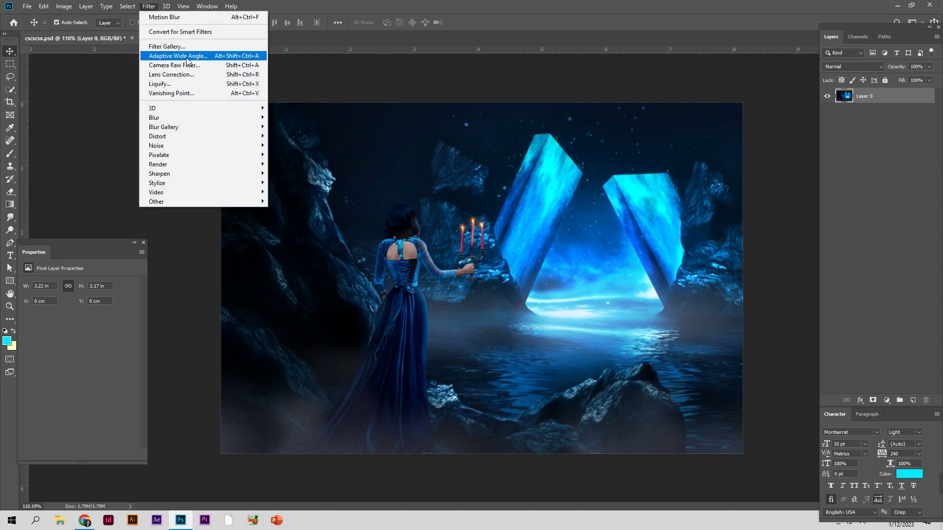
click(189, 74)
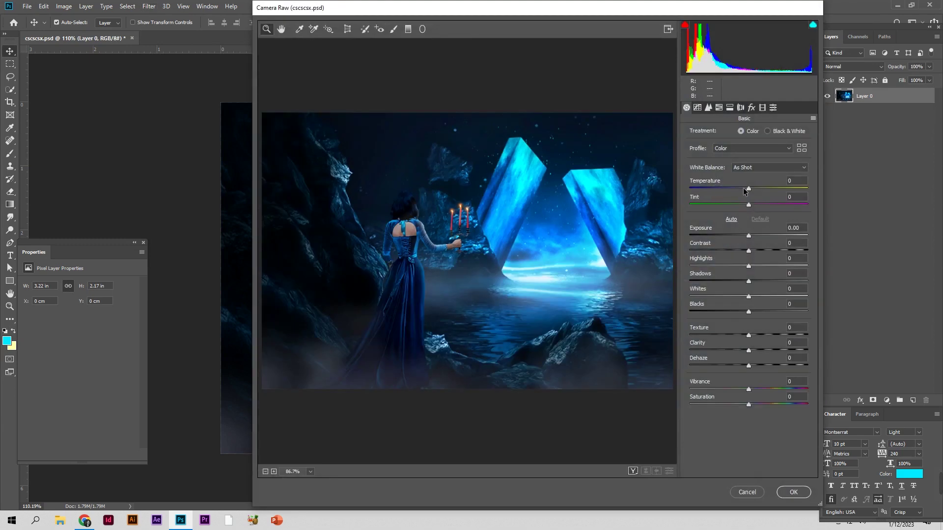
drag(748, 187, 748, 187)
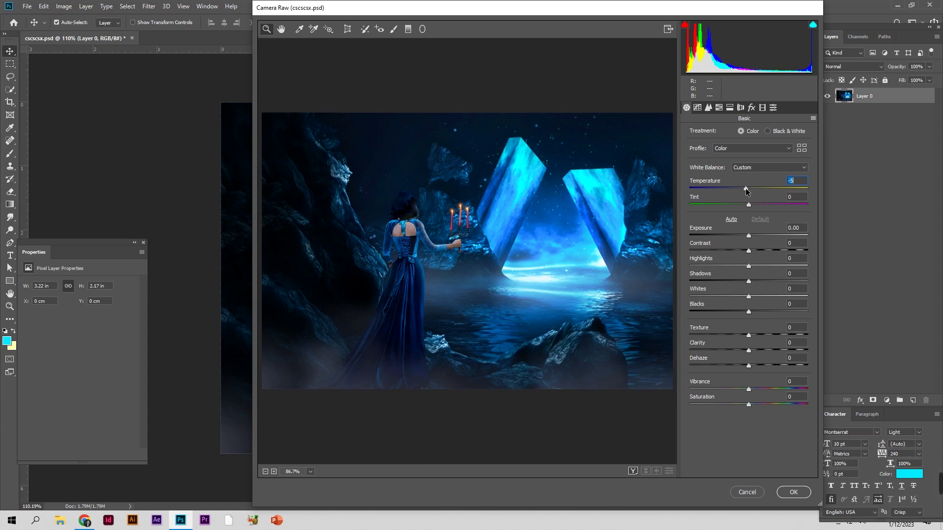
drag(746, 189, 745, 196)
drag(750, 265, 755, 268)
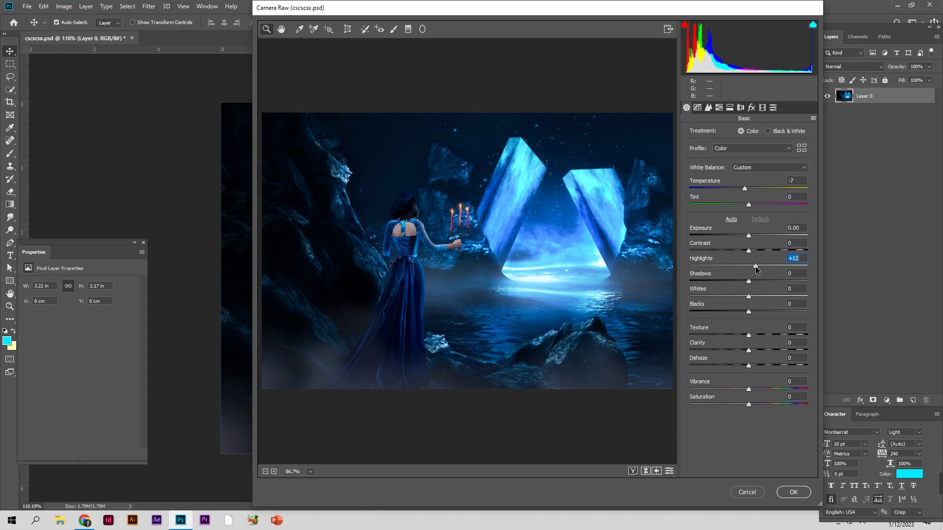
drag(749, 203, 750, 205)
drag(748, 281, 745, 283)
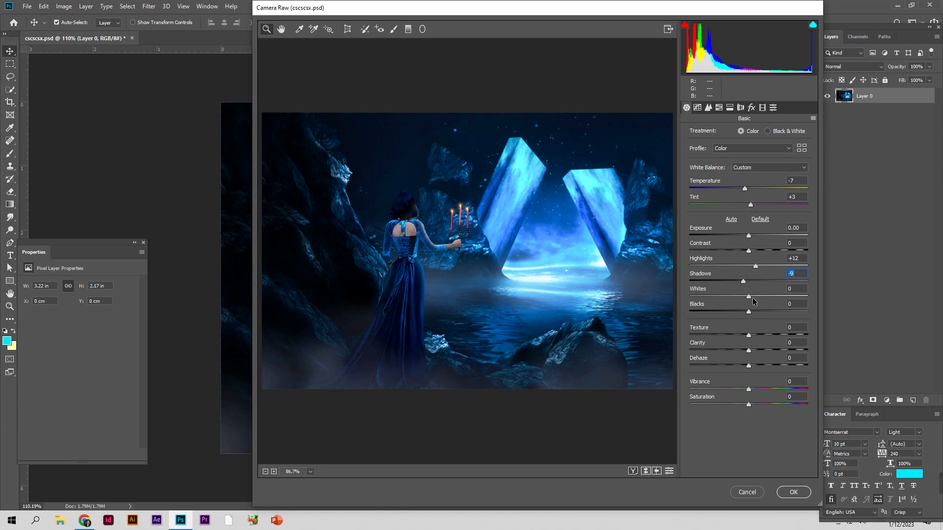
drag(748, 336, 753, 336)
Keep exposure neutral, raise contrast to +10, and apply the Camera Raw grade
click(641, 474)
click(642, 474)
drag(749, 238, 751, 239)
double_click(750, 236)
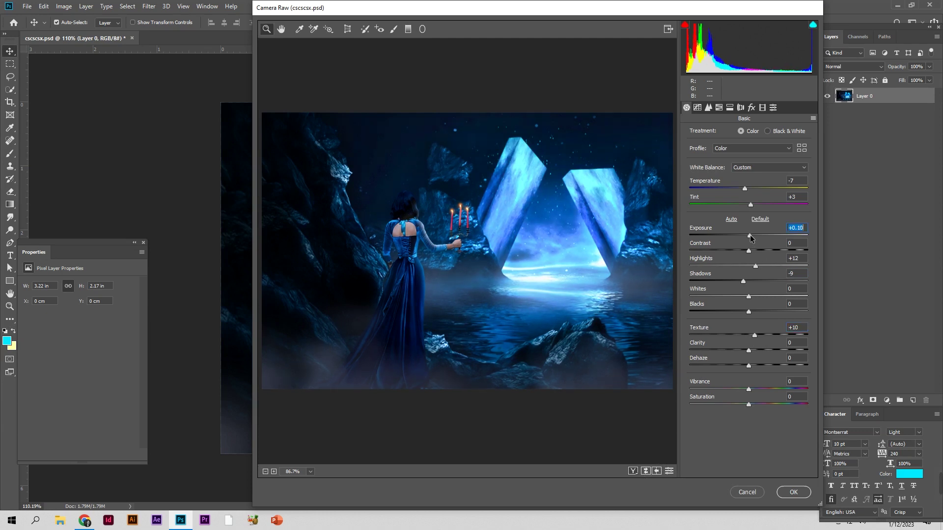
click(645, 471)
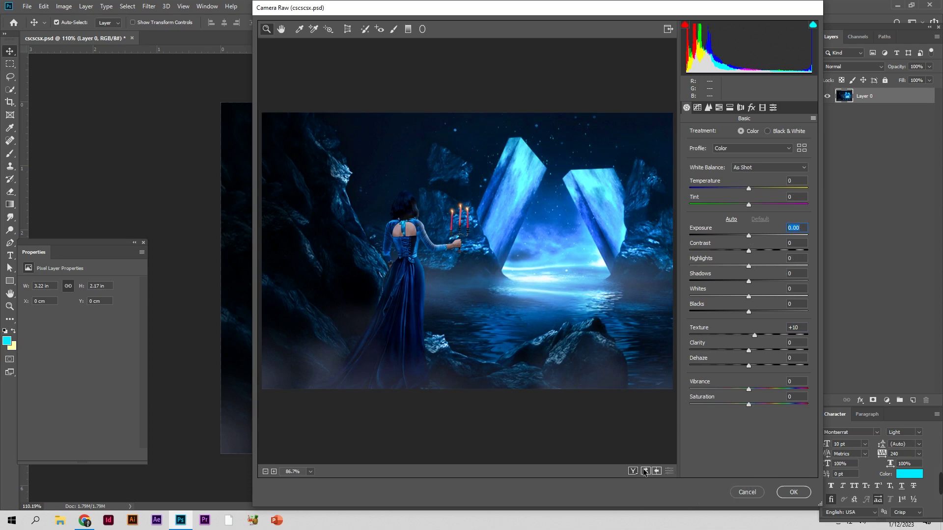
click(645, 472)
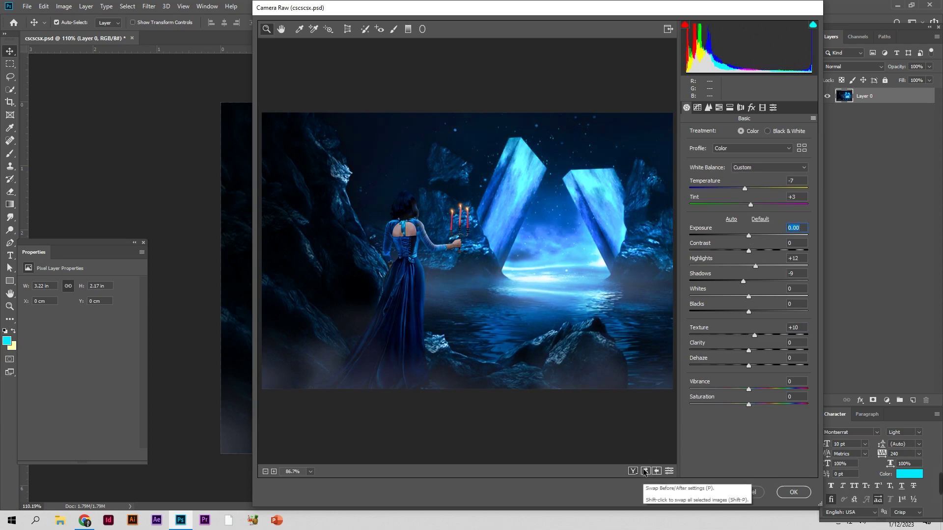
drag(748, 250, 754, 253)
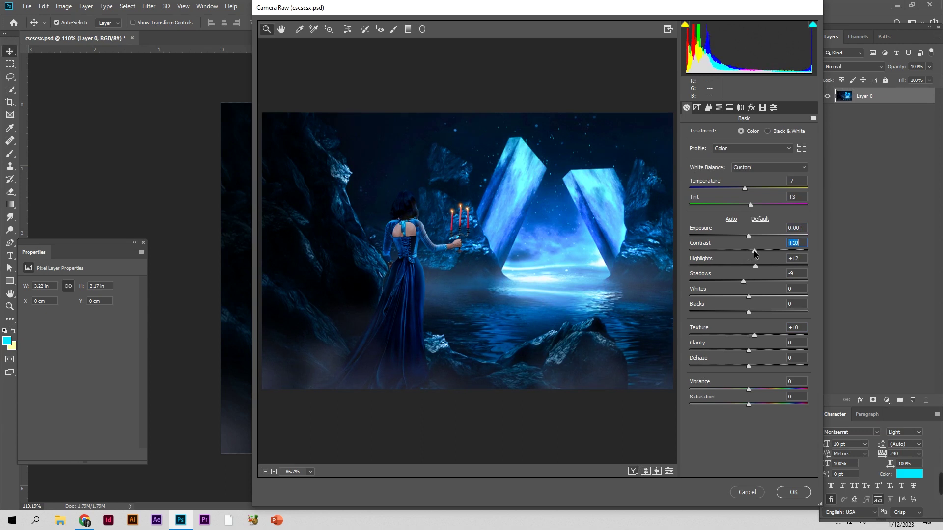
click(645, 472)
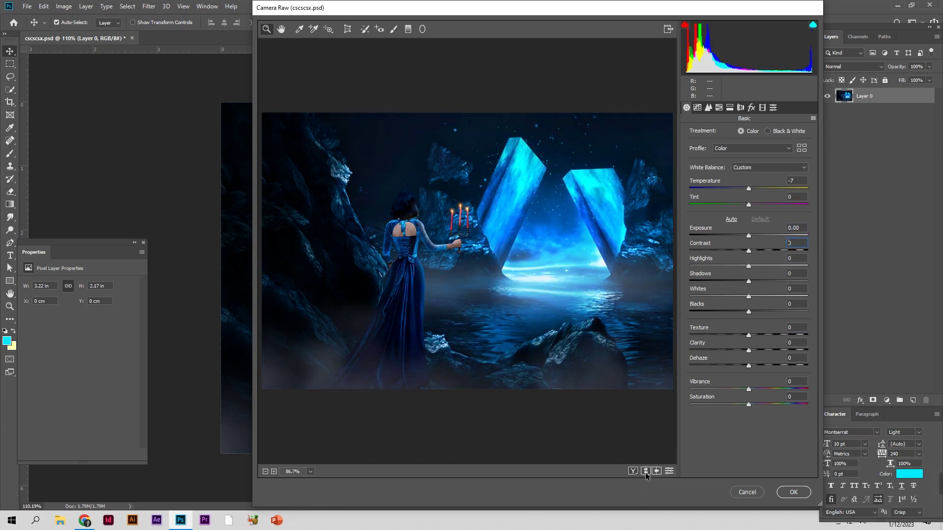
click(793, 493)
key(z)
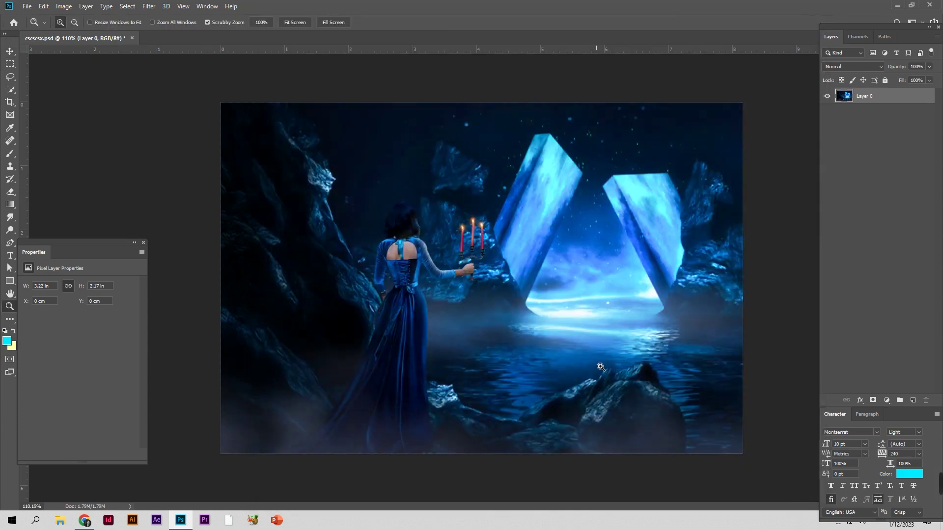
drag(602, 369, 586, 376)
key(v)
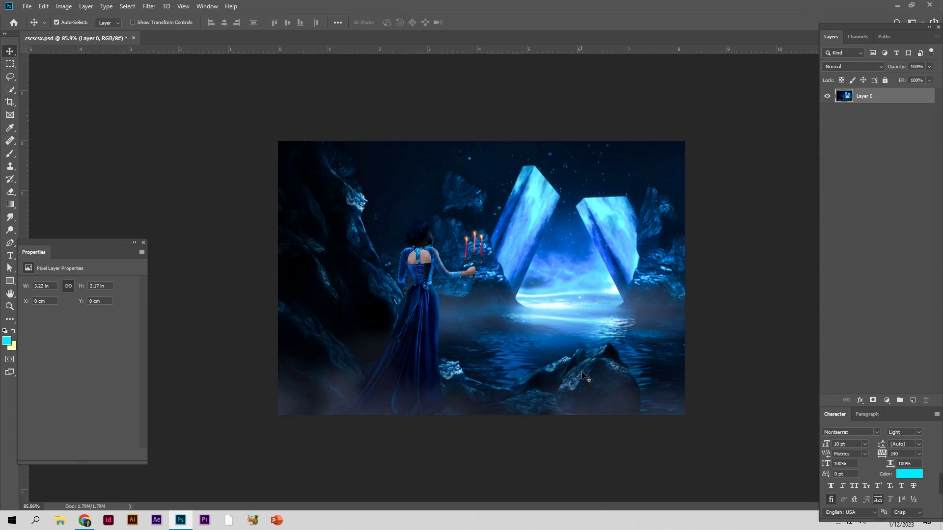